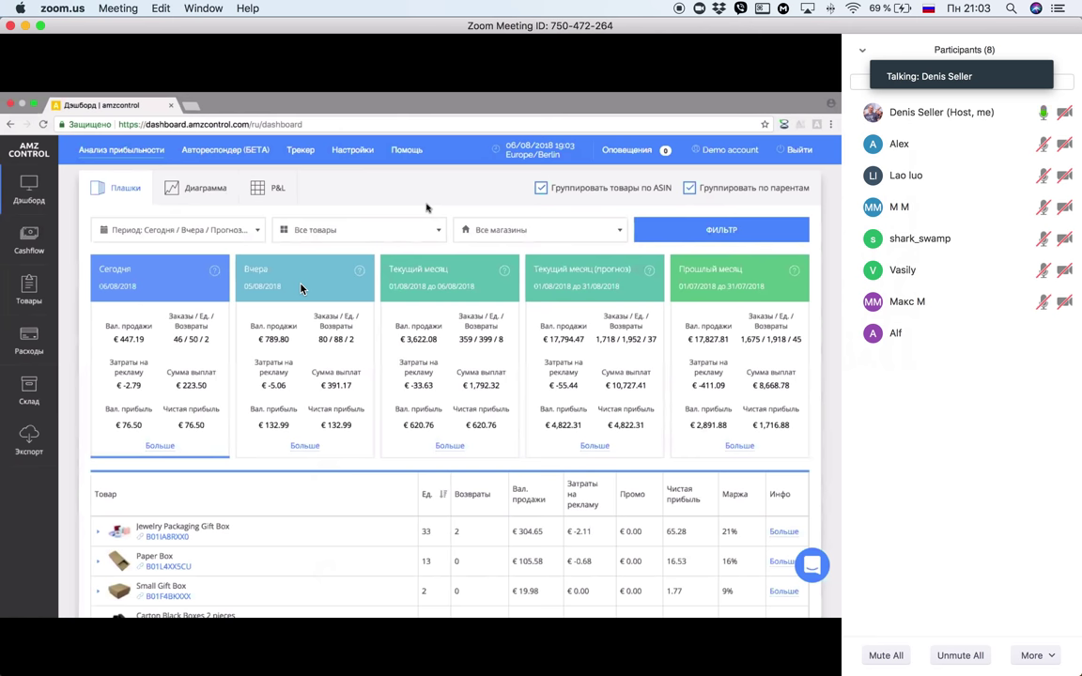
- Show the meeting chat beside the participant list and view the shared screen in full screen
{"action": "mouse_move", "coordinate": [862, 143]}
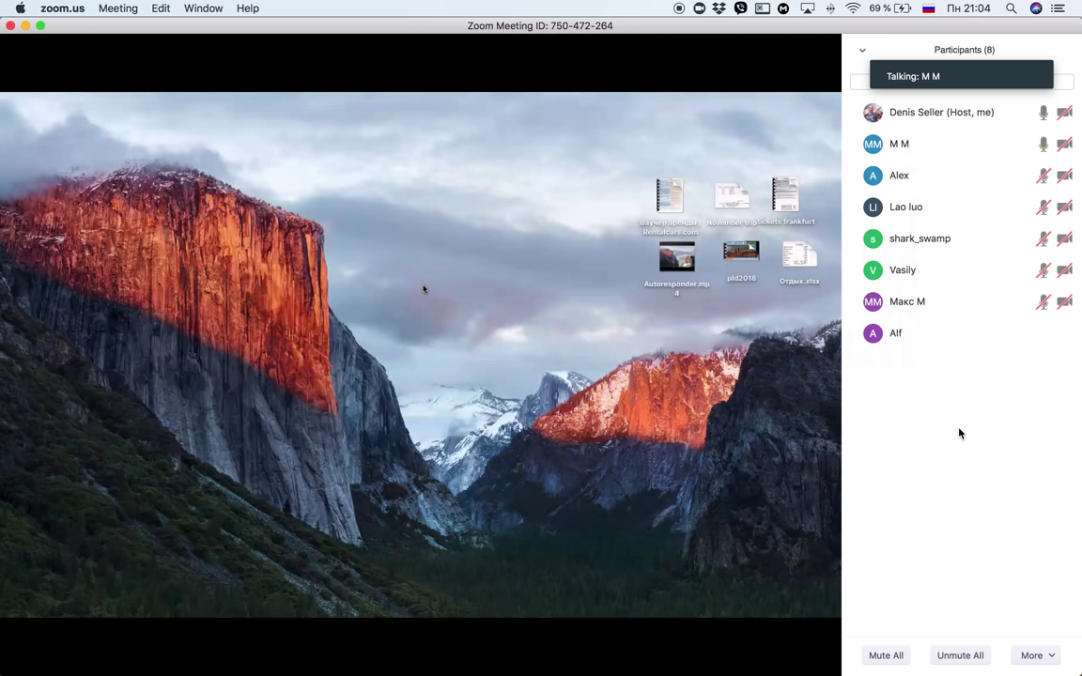
{"action": "mouse_move", "coordinate": [452, 654]}
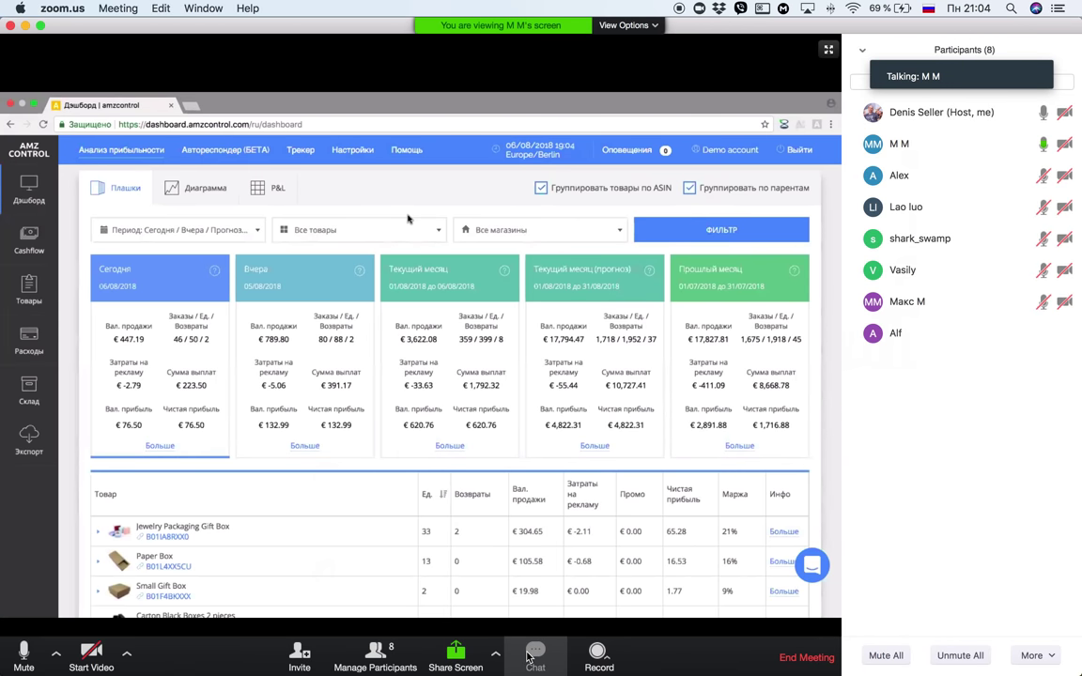
{"action": "left_click", "coordinate": [533, 654]}
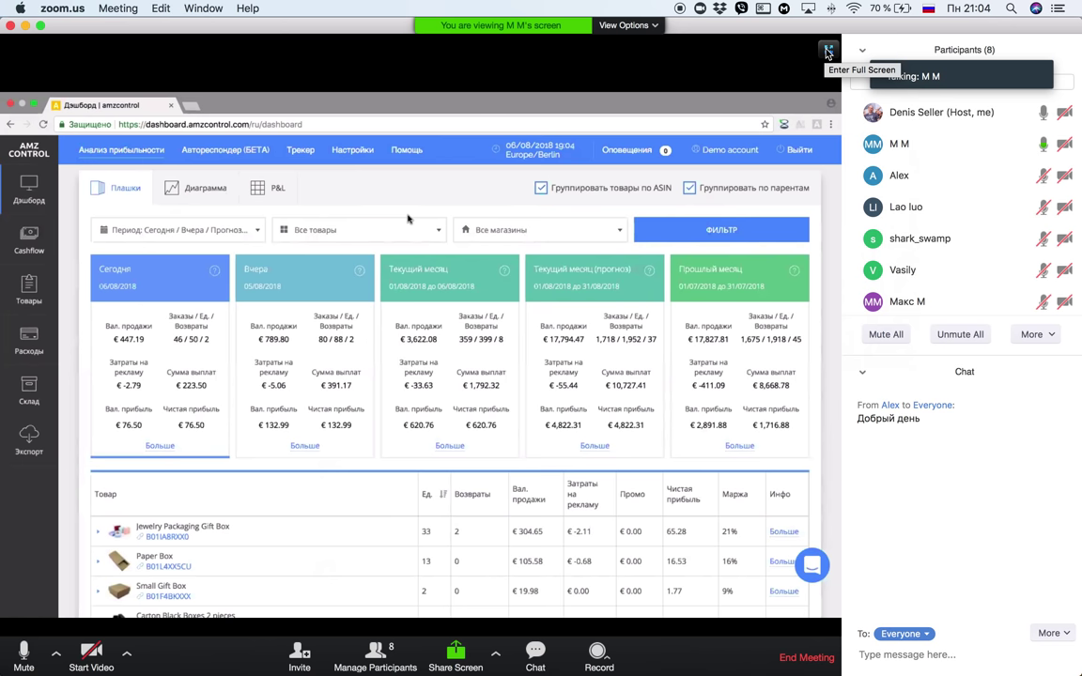
{"action": "left_click", "coordinate": [827, 52]}
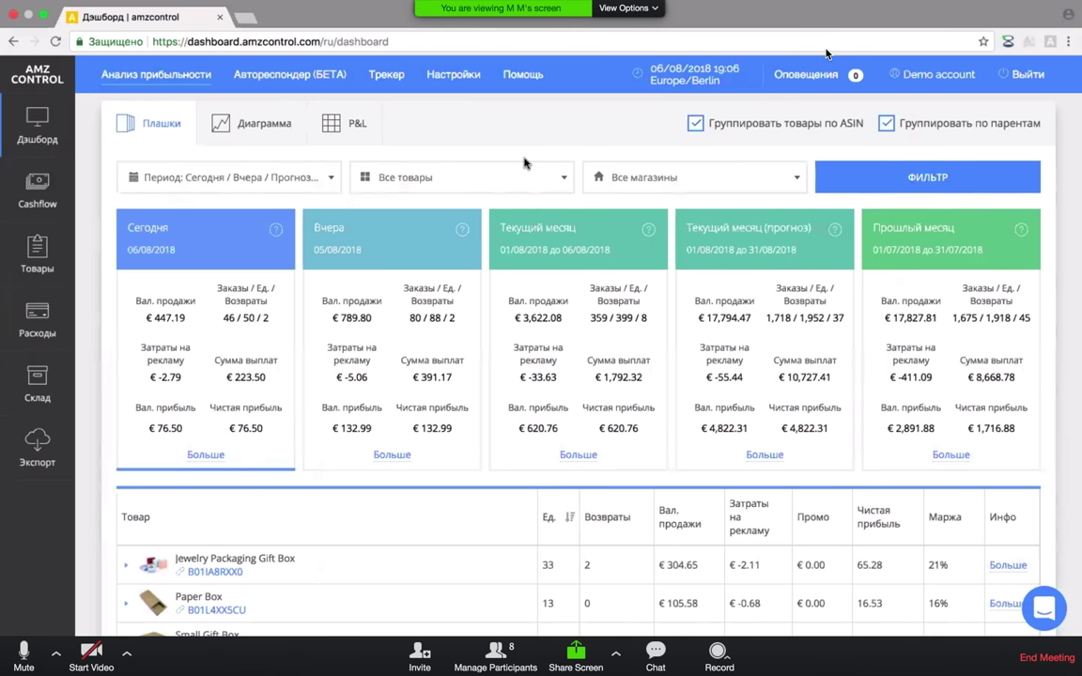
- Mute your own microphone and hide the participants' thumbnail video over the full-screen shared view
{"action": "key", "text": "Escape"}
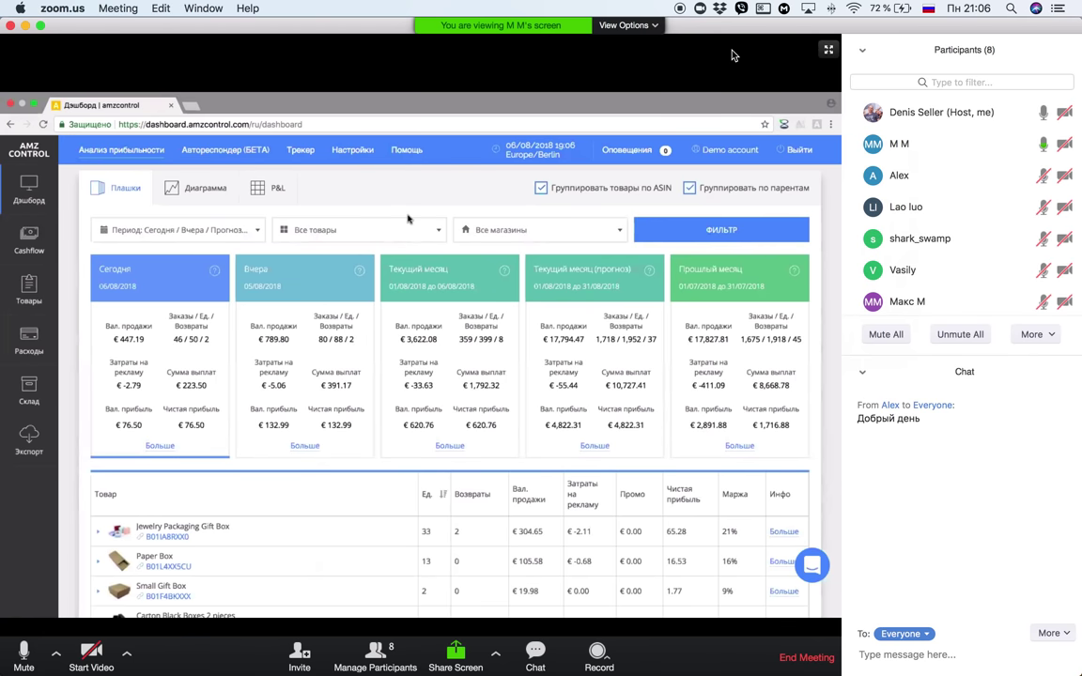
{"action": "left_click", "coordinate": [828, 50]}
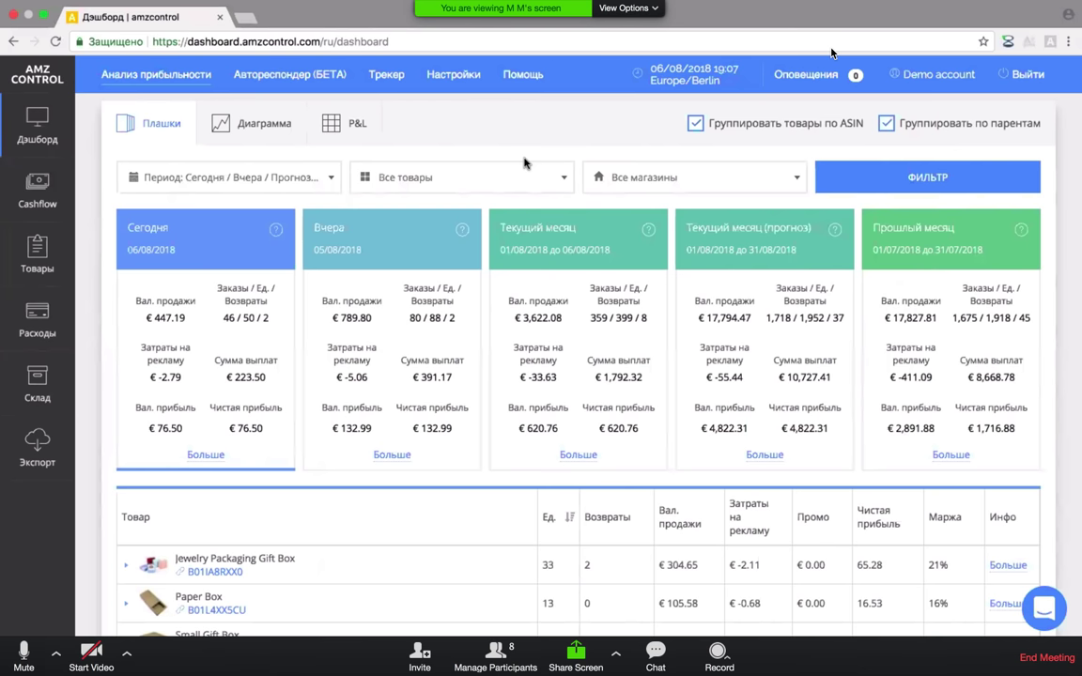
{"action": "left_click", "coordinate": [28, 649]}
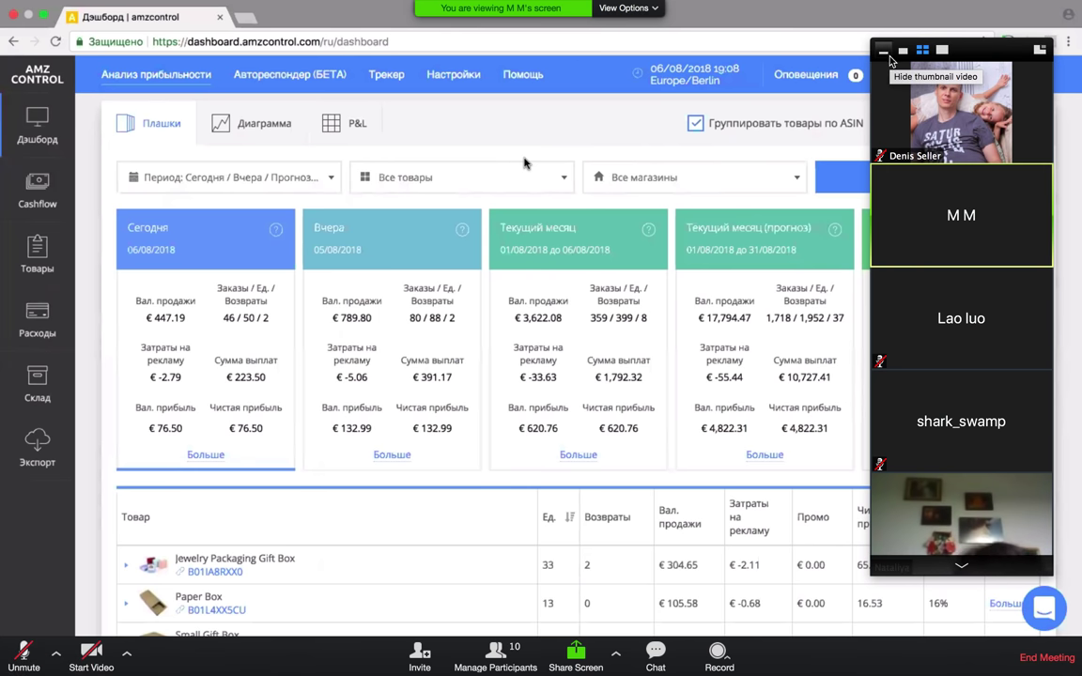
{"action": "left_click", "coordinate": [887, 53]}
{"action": "left_click_drag", "start_coordinate": [889, 60], "coordinate": [1071, 668]}
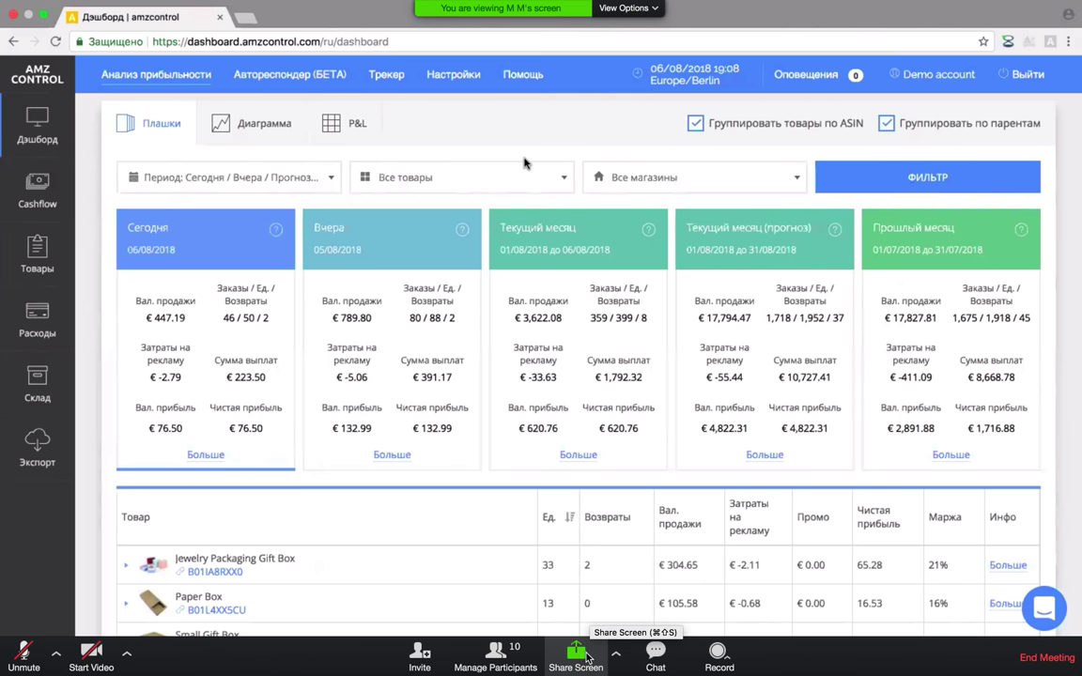
- Unmute your microphone and check the group chat messages, closing the chat window when done
{"action": "left_click", "coordinate": [24, 655]}
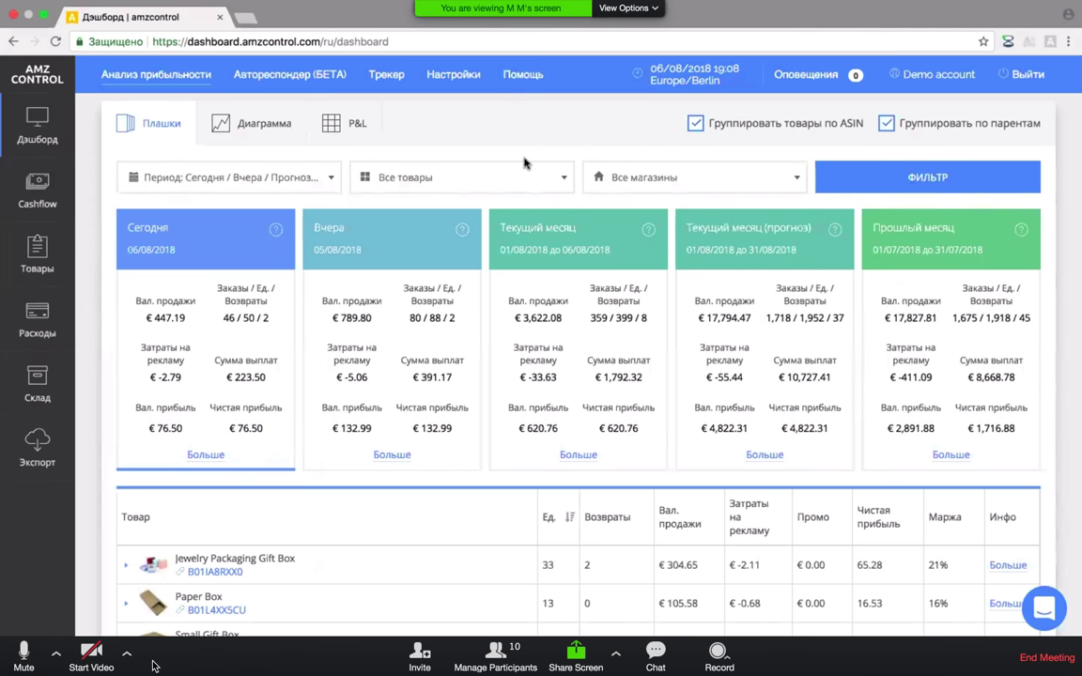
{"action": "left_click", "coordinate": [652, 658]}
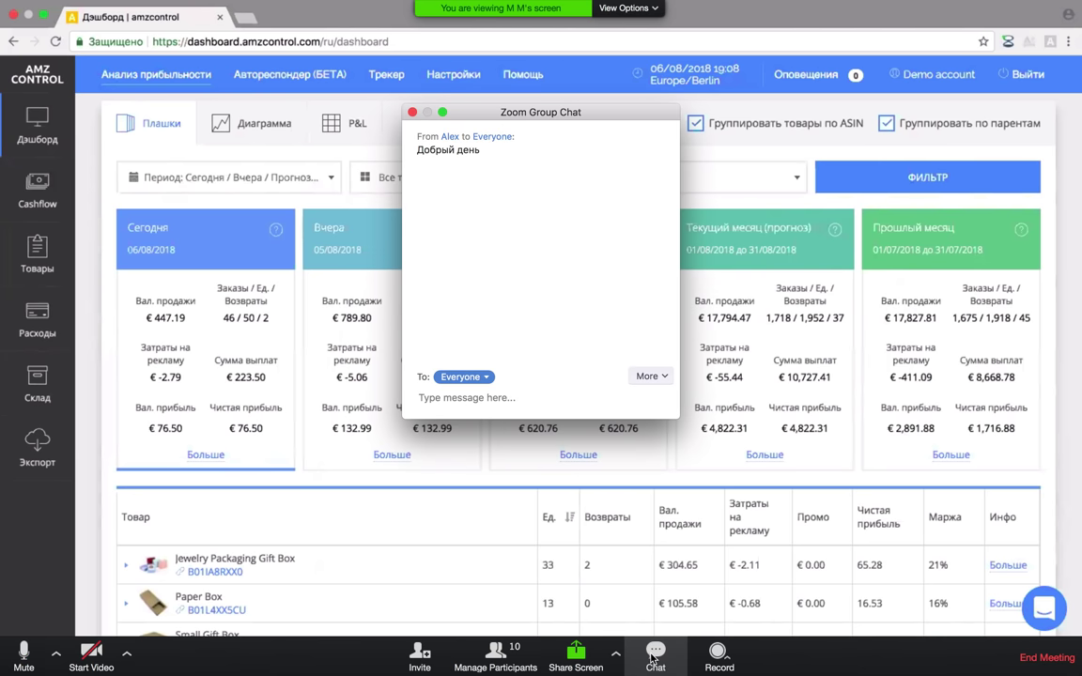
{"action": "left_click", "coordinate": [652, 657]}
{"action": "left_click", "coordinate": [652, 657]}
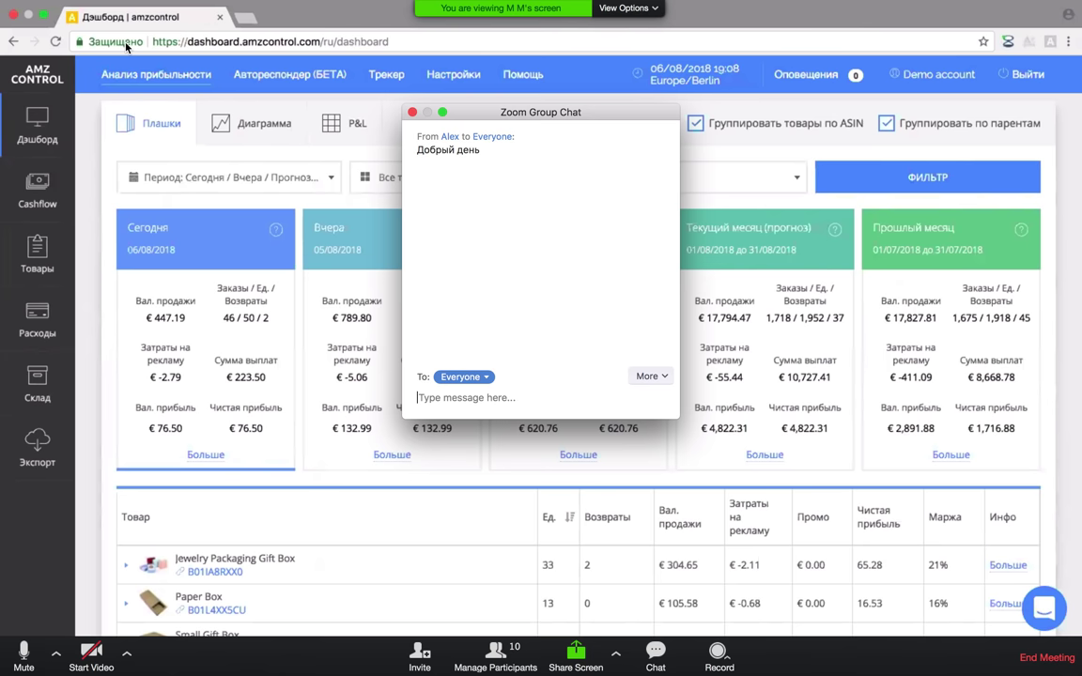
{"action": "left_click", "coordinate": [412, 112]}
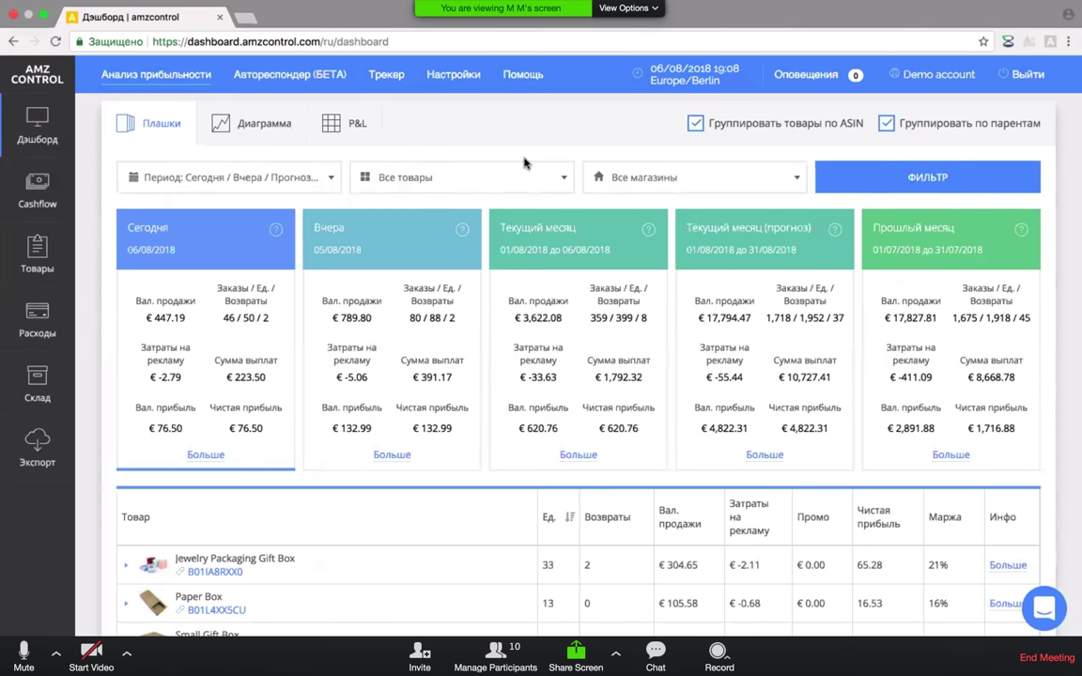
- Reset the full-screen view of the shared screen and mute your own microphone
{"action": "key", "text": "Escape"}
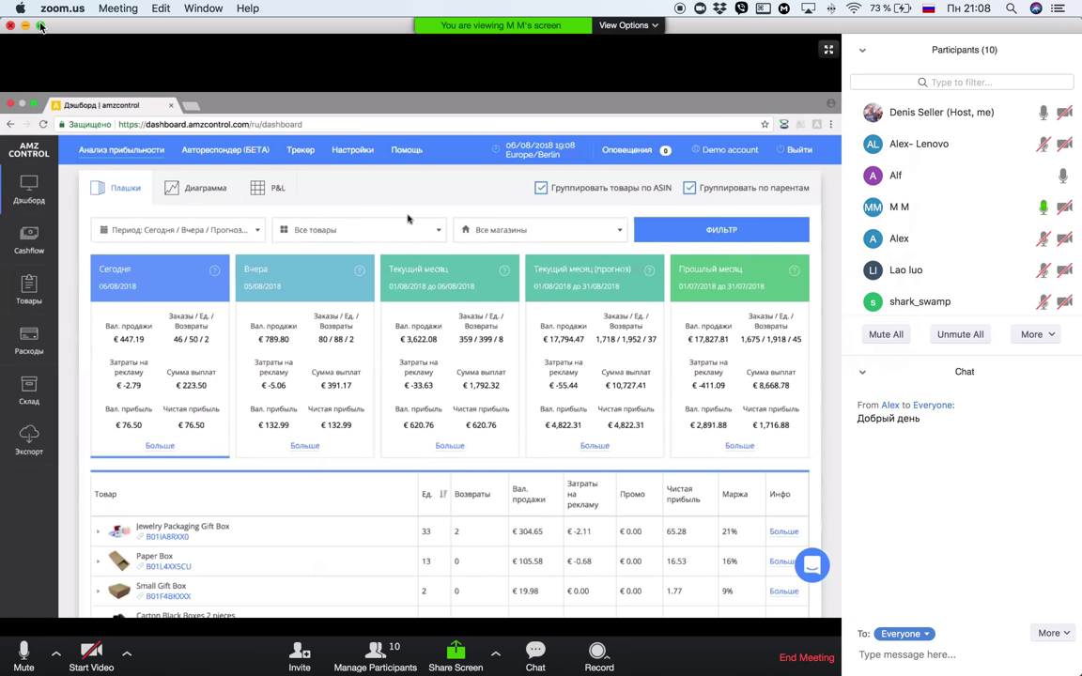
{"action": "left_click", "coordinate": [826, 51]}
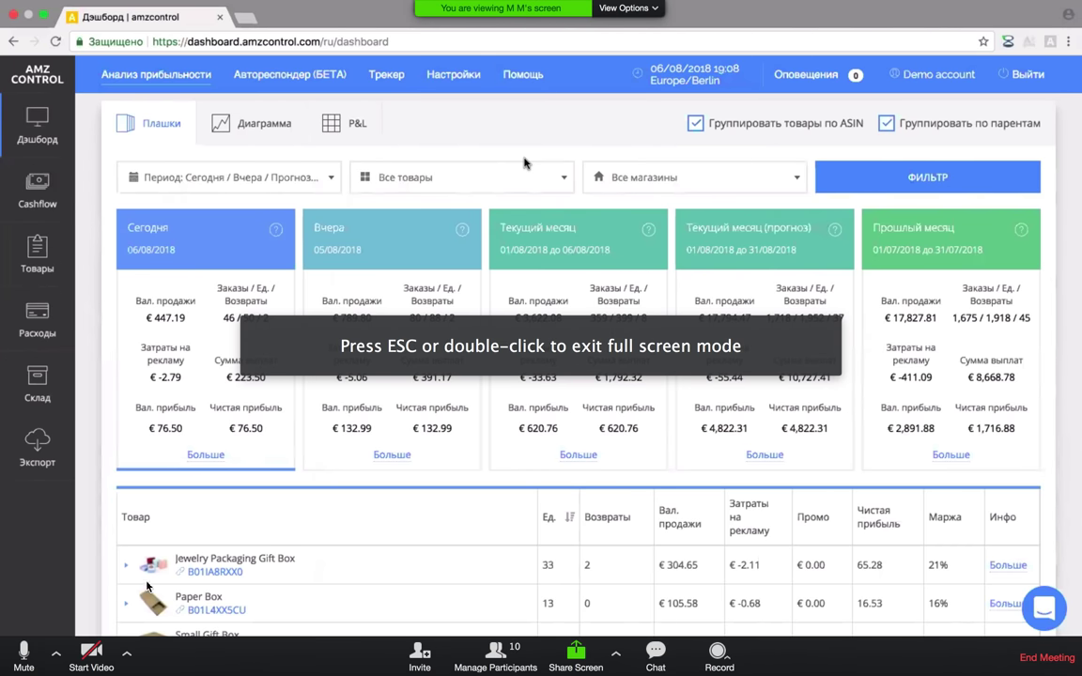
{"action": "left_click", "coordinate": [23, 654]}
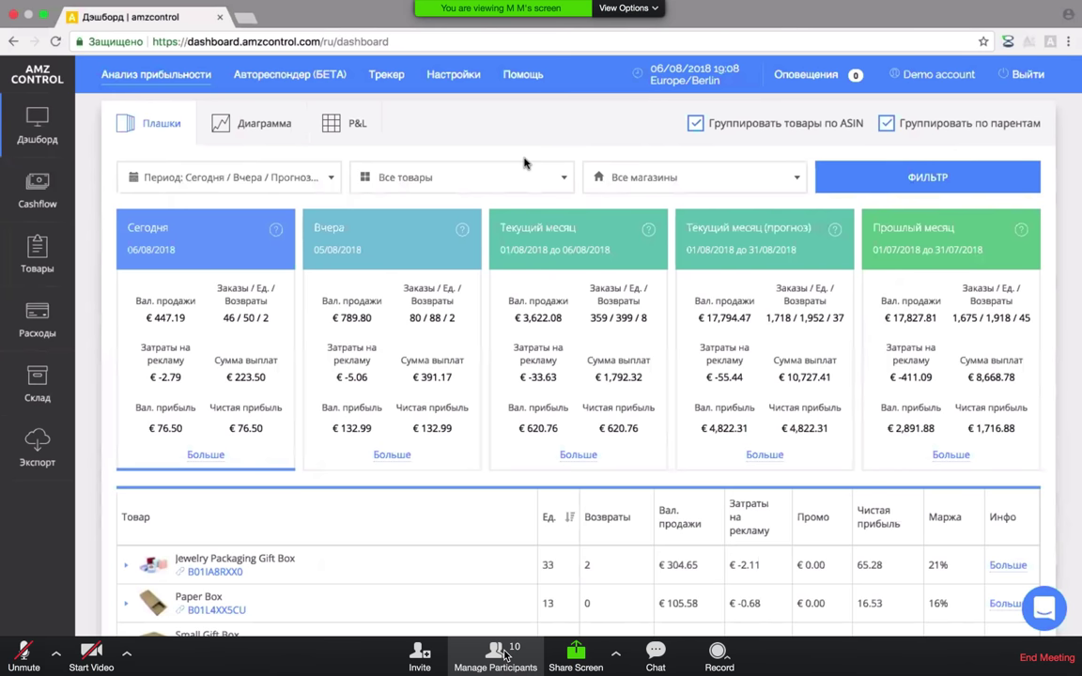
- Return to the participant list, mute the two attendees with open microphones and check the remaining attendees
{"action": "left_click", "coordinate": [504, 654]}
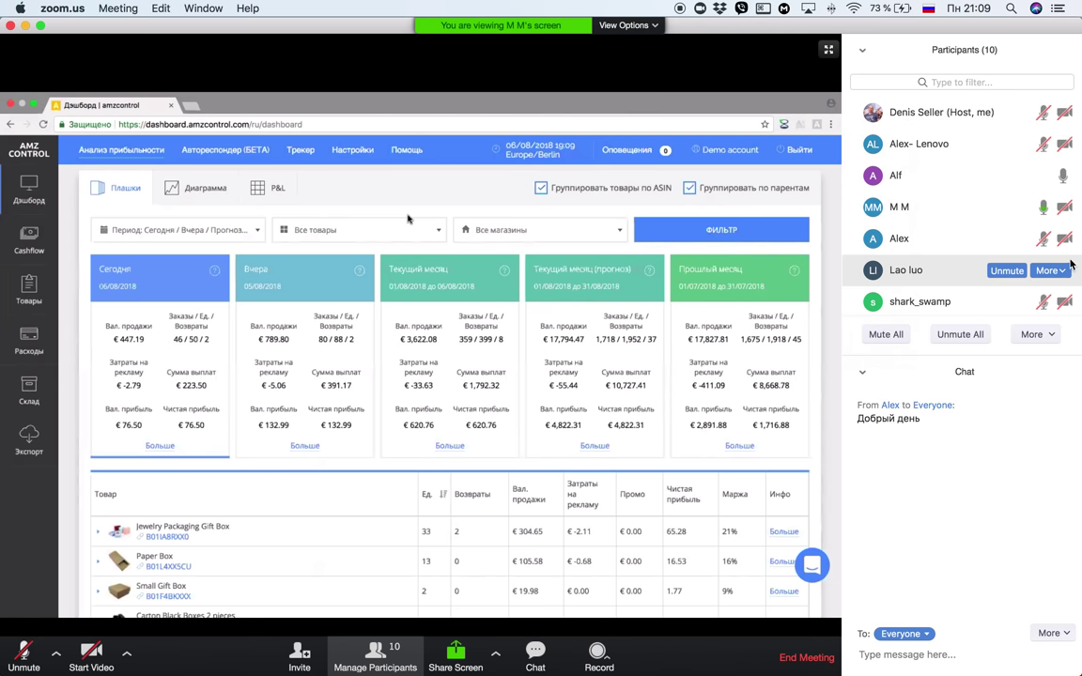
{"action": "left_click", "coordinate": [1008, 176]}
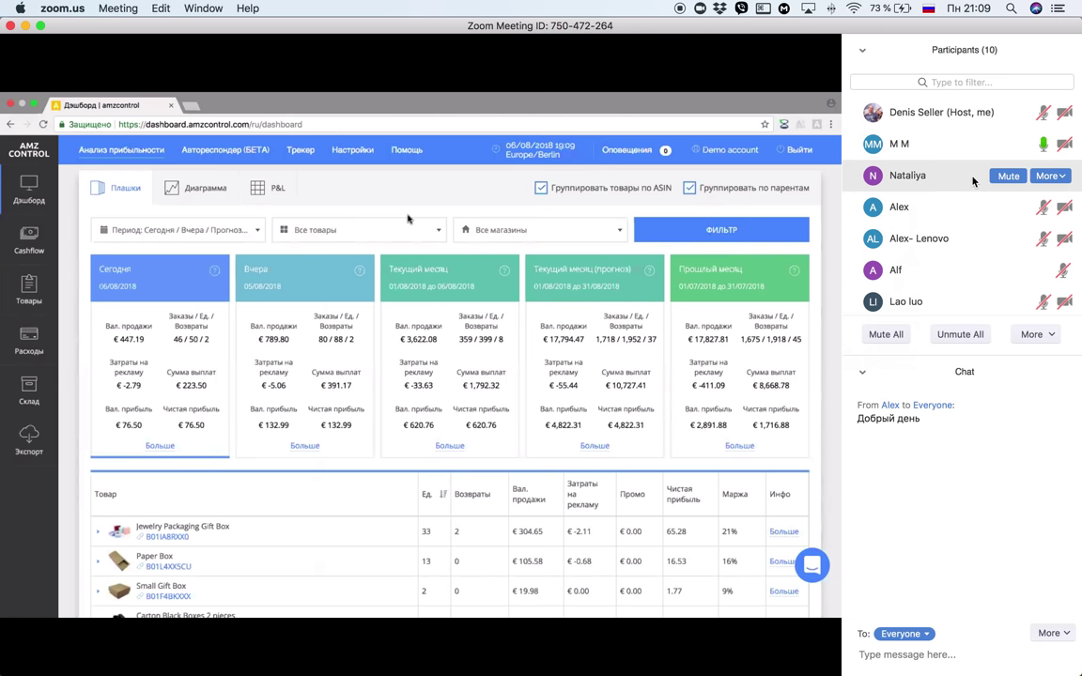
{"action": "left_click", "coordinate": [1009, 176]}
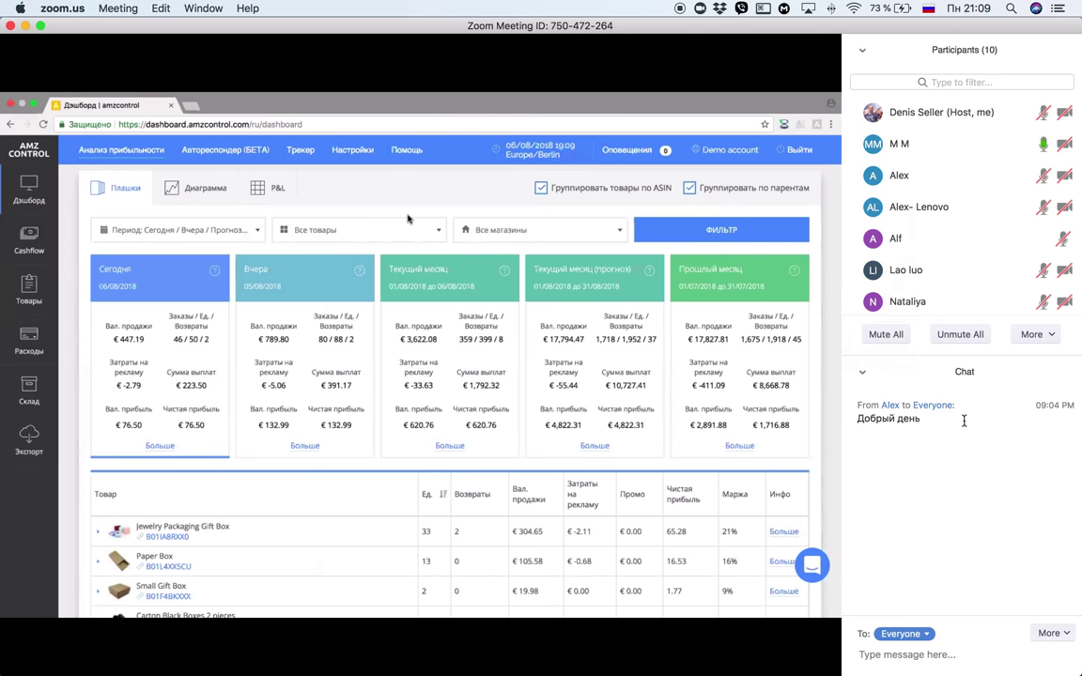
{"action": "scroll", "coordinate": [985, 246], "scroll_direction": "down", "scroll_amount": 3}
{"action": "mouse_move", "coordinate": [589, 632]}
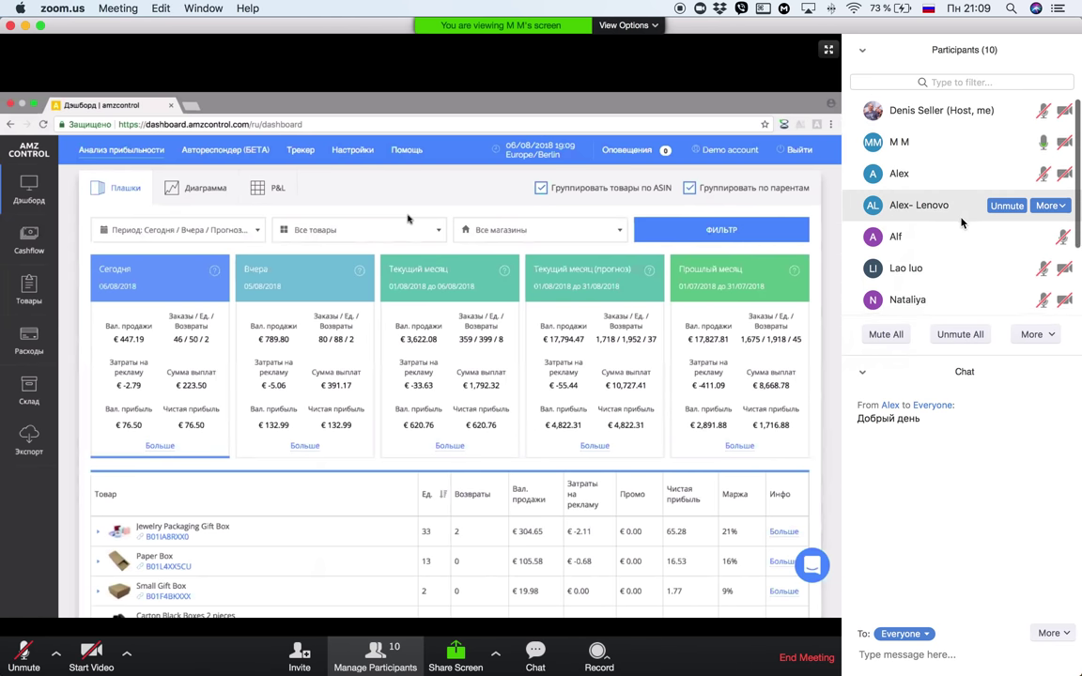
{"action": "scroll", "coordinate": [961, 216], "scroll_direction": "down", "scroll_amount": 3}
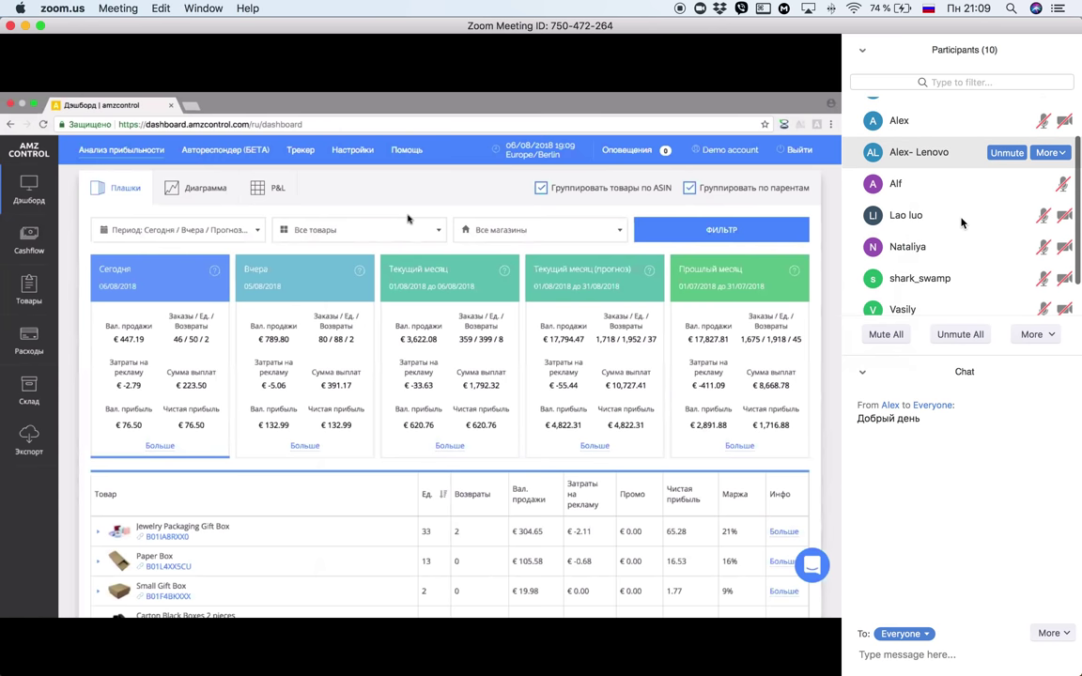
{"action": "mouse_move", "coordinate": [1002, 209]}
{"action": "scroll", "coordinate": [1002, 208], "scroll_direction": "up", "scroll_amount": 3}
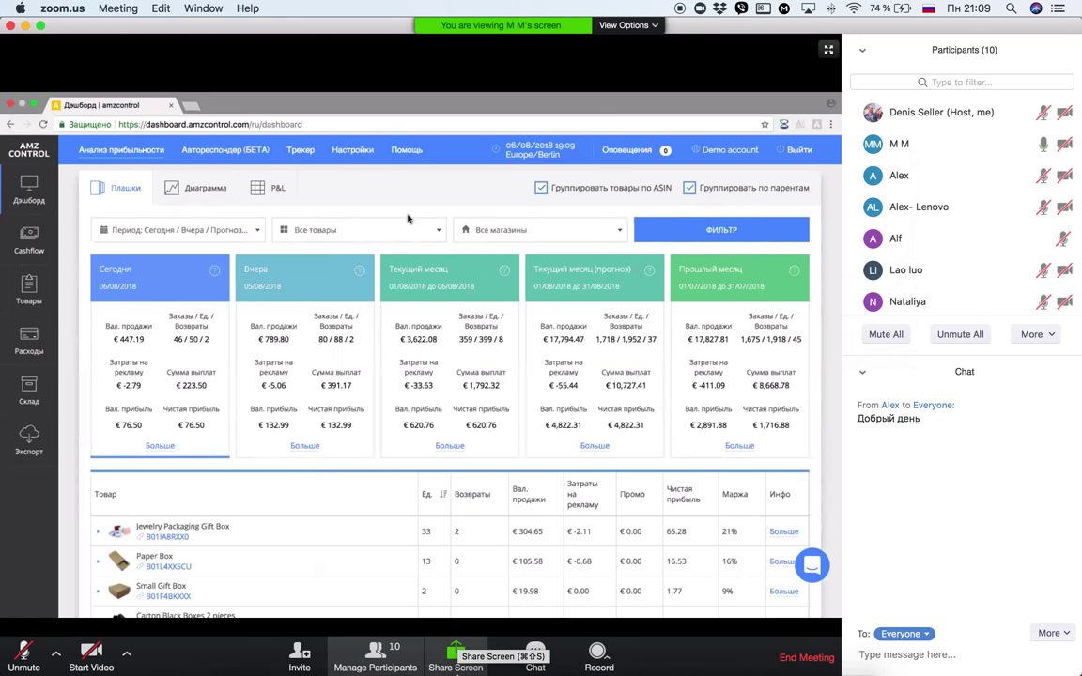
- Unmute your own microphone and put the shared screen back into full screen
{"action": "left_click", "coordinate": [25, 654]}
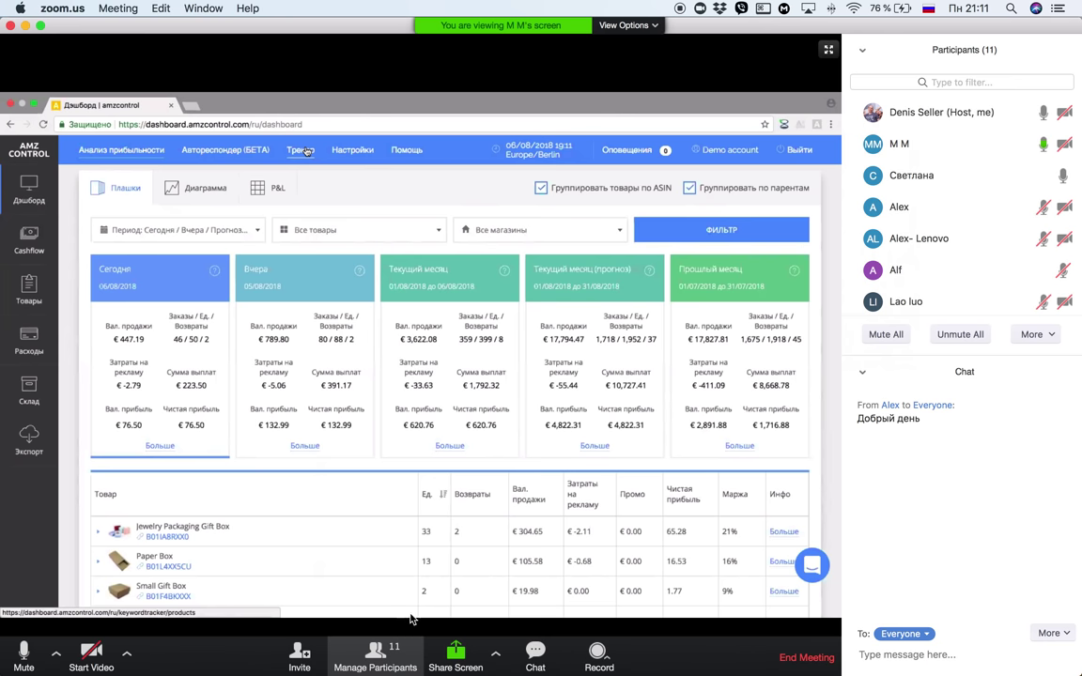
{"action": "left_click", "coordinate": [828, 52]}
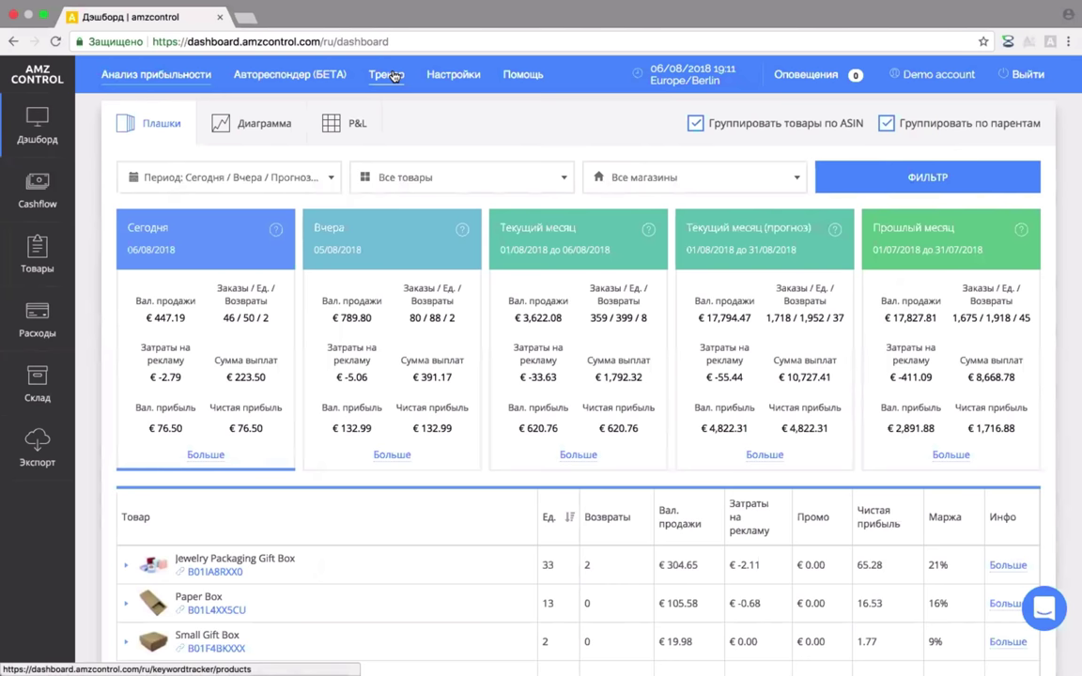
- Open the product list (Товары) and review the items' costs, margins and VAT, continuing to page 2
{"action": "left_click", "coordinate": [47, 243]}
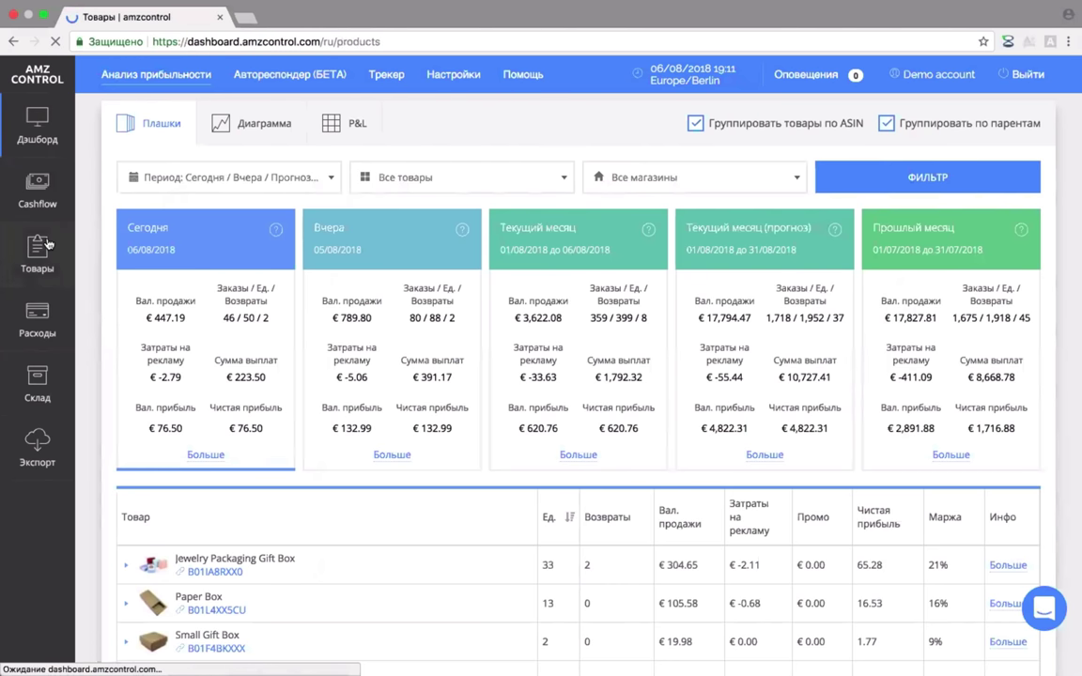
{"action": "scroll", "coordinate": [249, 334], "scroll_direction": "down", "scroll_amount": 3}
{"action": "scroll", "coordinate": [248, 334], "scroll_direction": "down", "scroll_amount": 15}
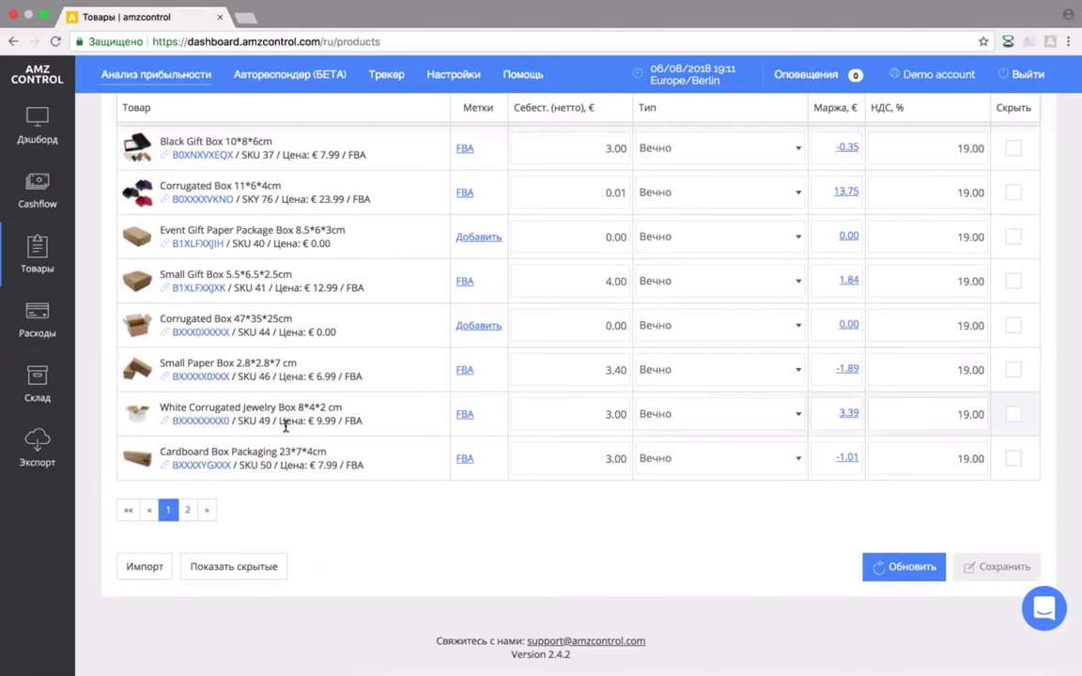
{"action": "scroll", "coordinate": [285, 425], "scroll_direction": "up", "scroll_amount": 15}
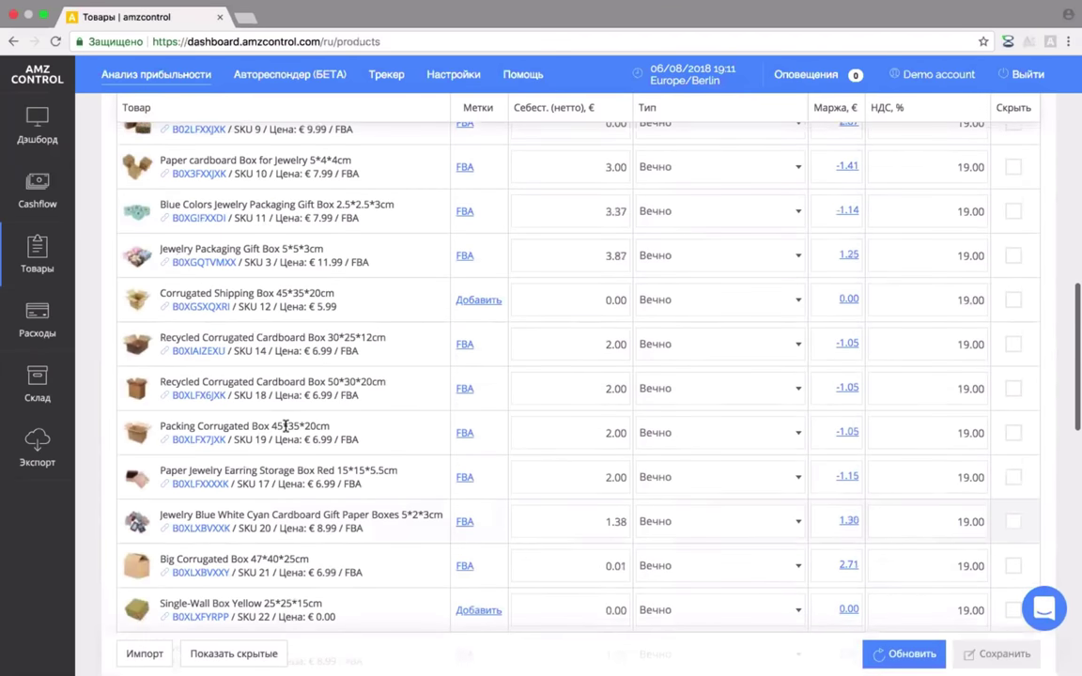
{"action": "scroll", "coordinate": [283, 429], "scroll_direction": "down", "scroll_amount": 10}
{"action": "left_click", "coordinate": [188, 507]}
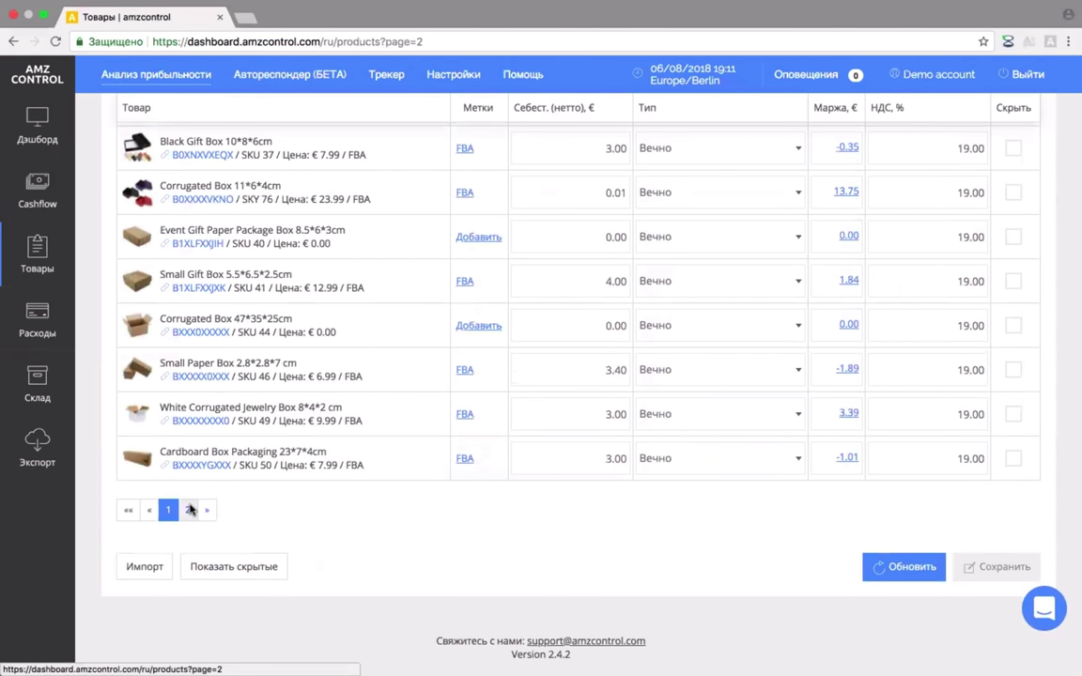
- Open the inventory page (Склад) and look up the total stock value at the end of the table
{"action": "left_click", "coordinate": [50, 380]}
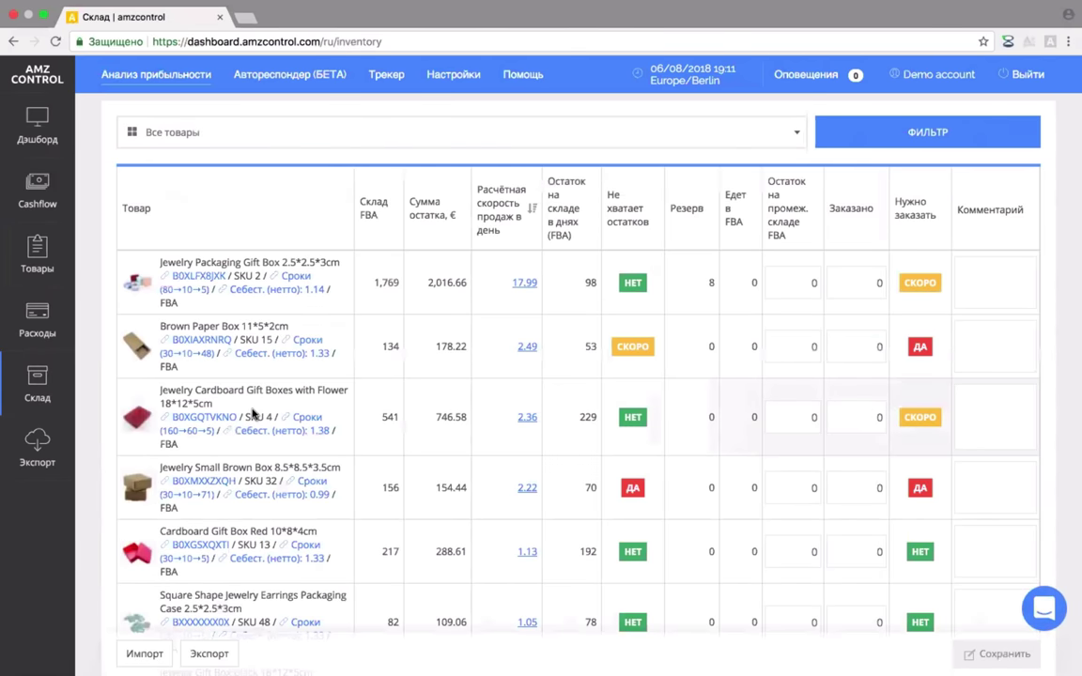
{"action": "scroll", "coordinate": [252, 409], "scroll_direction": "down", "scroll_amount": 5}
{"action": "scroll", "coordinate": [252, 410], "scroll_direction": "down", "scroll_amount": 15}
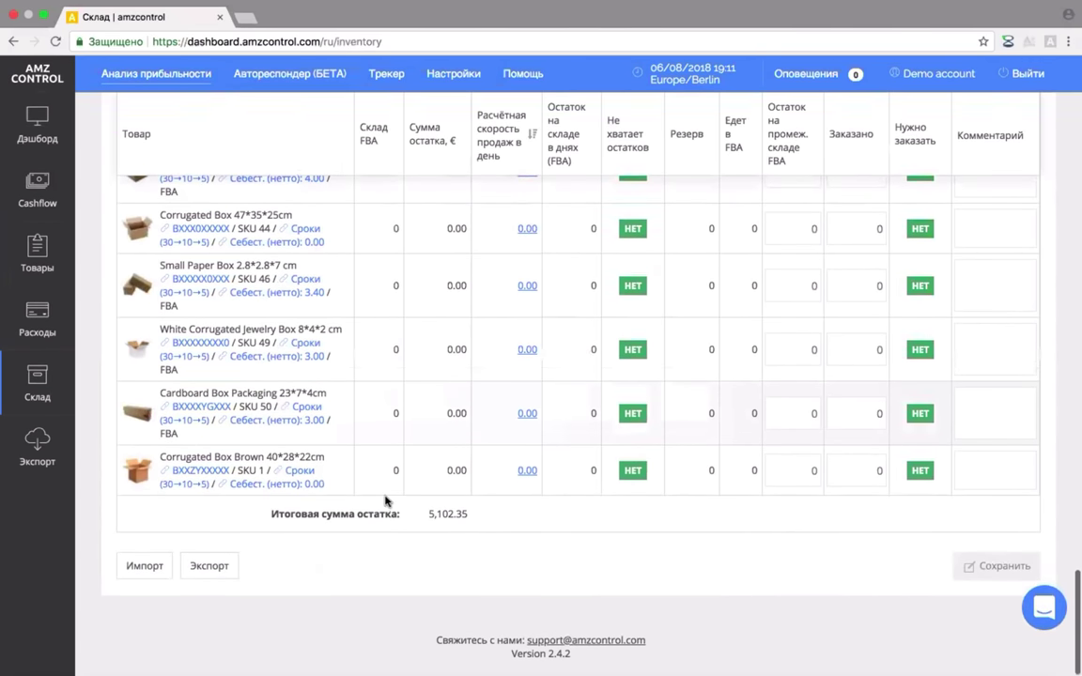
{"action": "left_click_drag", "start_coordinate": [266, 515], "coordinate": [474, 519]}
{"action": "scroll", "coordinate": [472, 519], "scroll_direction": "up", "scroll_amount": 20}
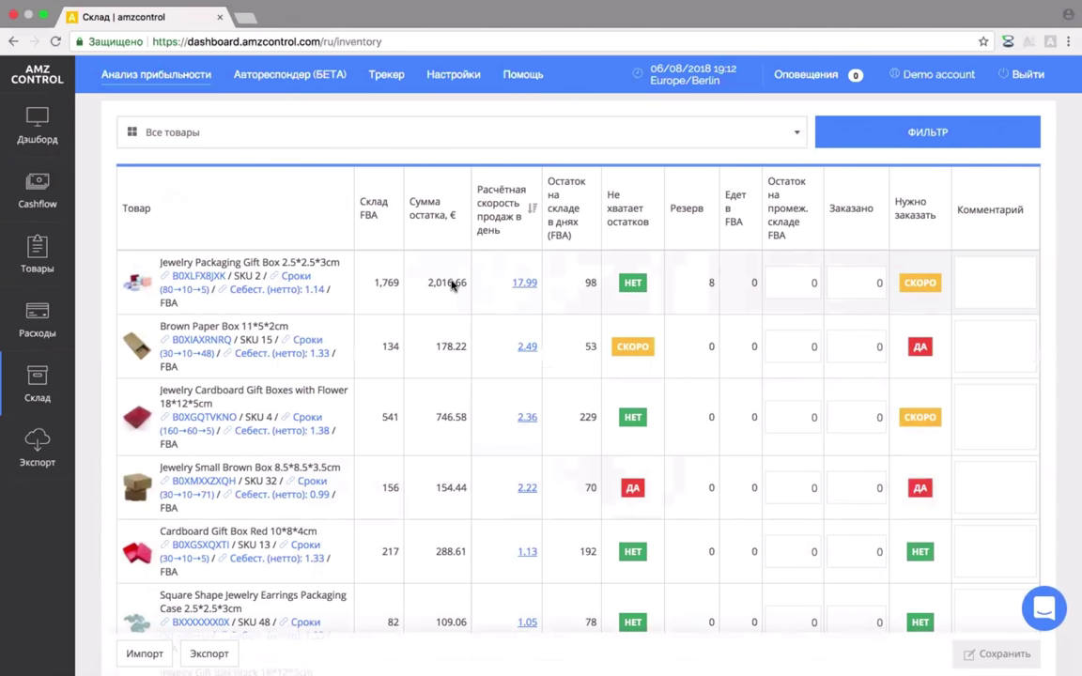
- Examine the stock value (Сумма остатка) of the first product and highlight the overall total below the table
{"action": "right_click", "coordinate": [450, 281]}
{"action": "left_click", "coordinate": [461, 149]}
{"action": "scroll", "coordinate": [447, 206], "scroll_direction": "down", "scroll_amount": 15}
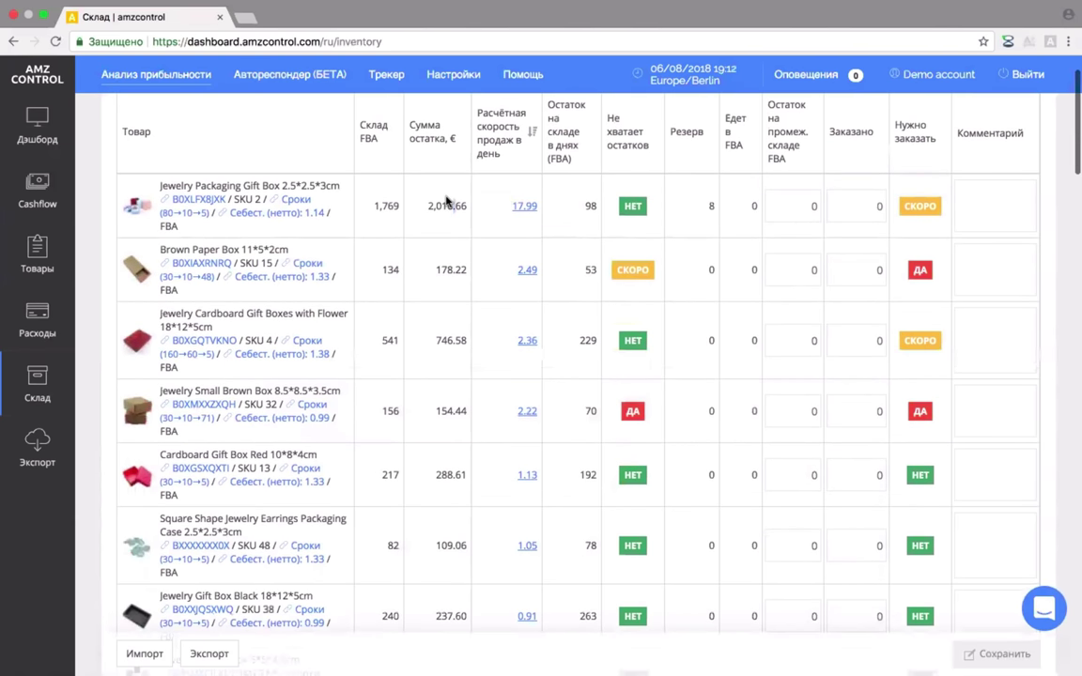
{"action": "scroll", "coordinate": [433, 370], "scroll_direction": "down", "scroll_amount": 5}
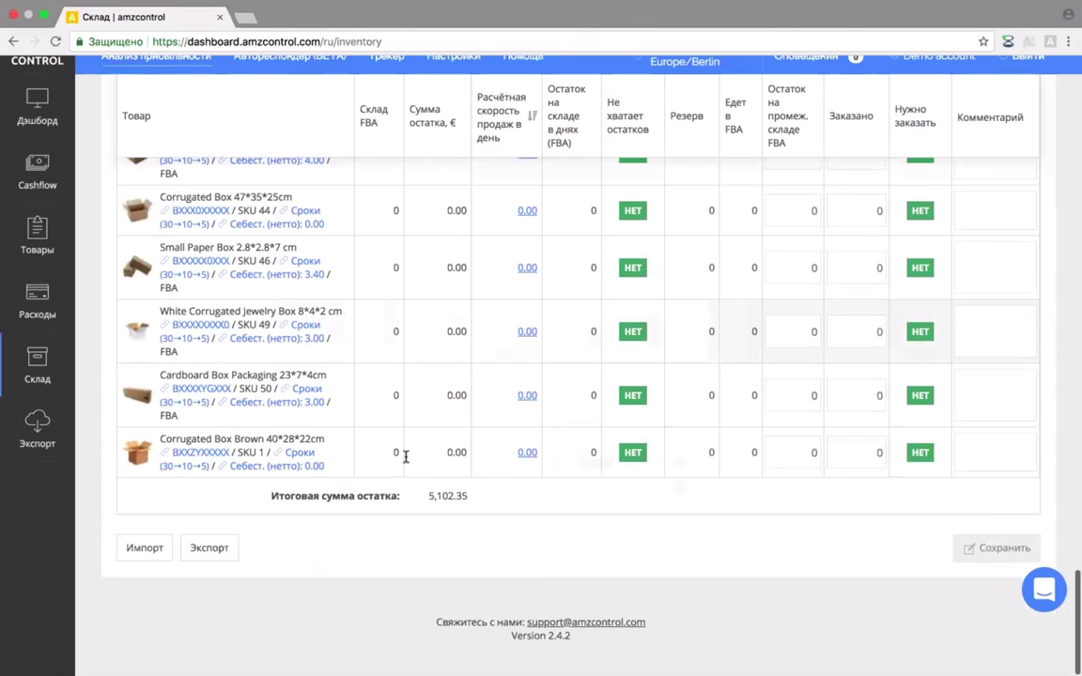
{"action": "left_click_drag", "start_coordinate": [422, 514], "coordinate": [465, 517]}
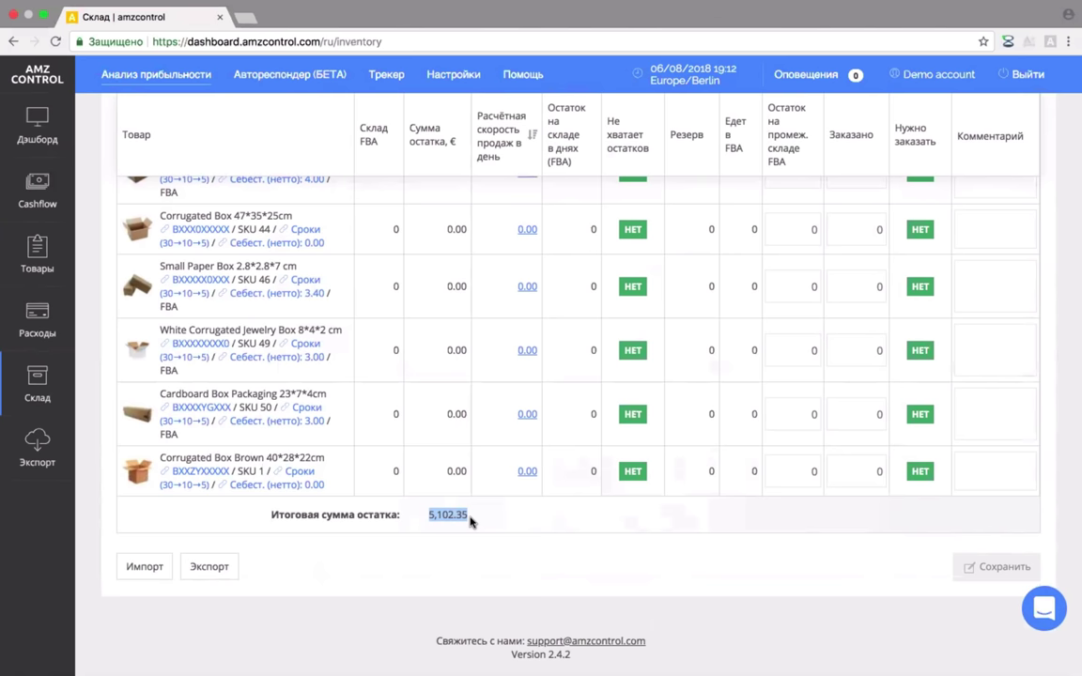
{"action": "left_click", "coordinate": [415, 513]}
{"action": "left_click_drag", "start_coordinate": [468, 513], "coordinate": [429, 512]}
{"action": "left_click_drag", "start_coordinate": [469, 513], "coordinate": [426, 514]}
- Return to the profitability dashboard (Дэшборд)
{"action": "scroll", "coordinate": [430, 512], "scroll_direction": "up", "scroll_amount": 15}
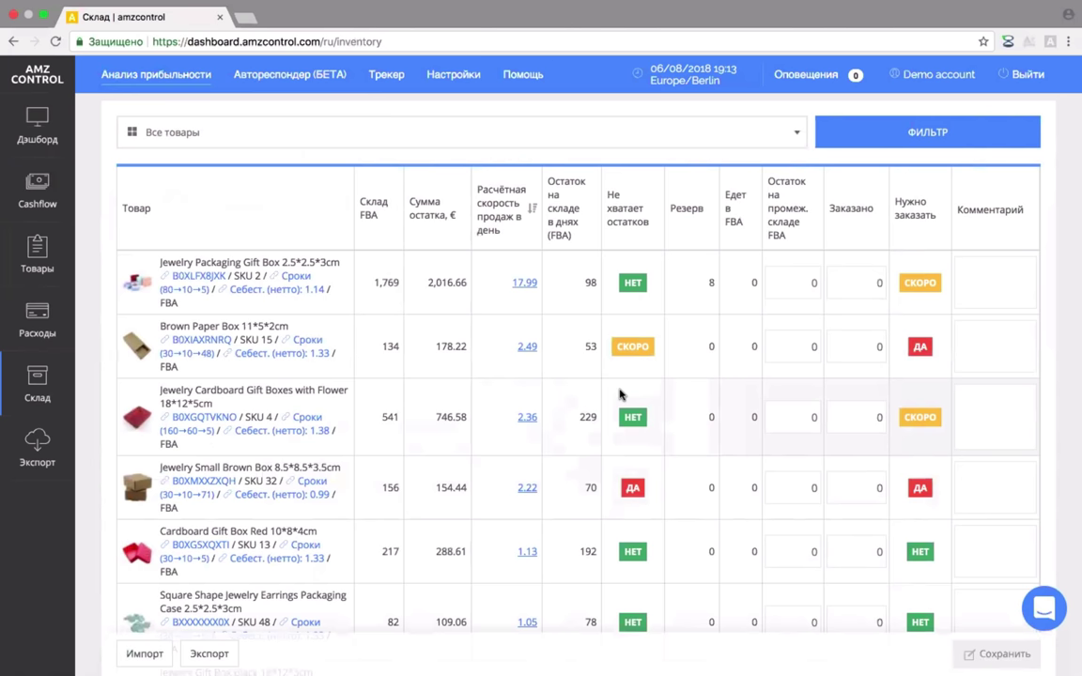
{"action": "left_click", "coordinate": [28, 136]}
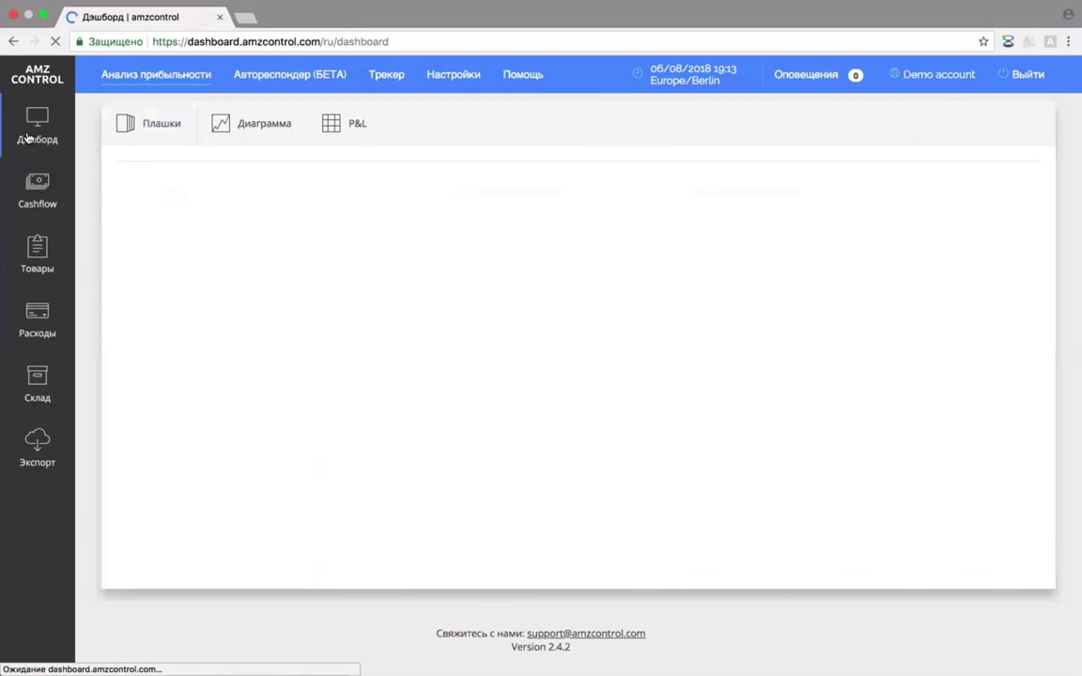
- Open the dashboard's P&L report and look through the reporting periods it offers
{"action": "left_click", "coordinate": [330, 123]}
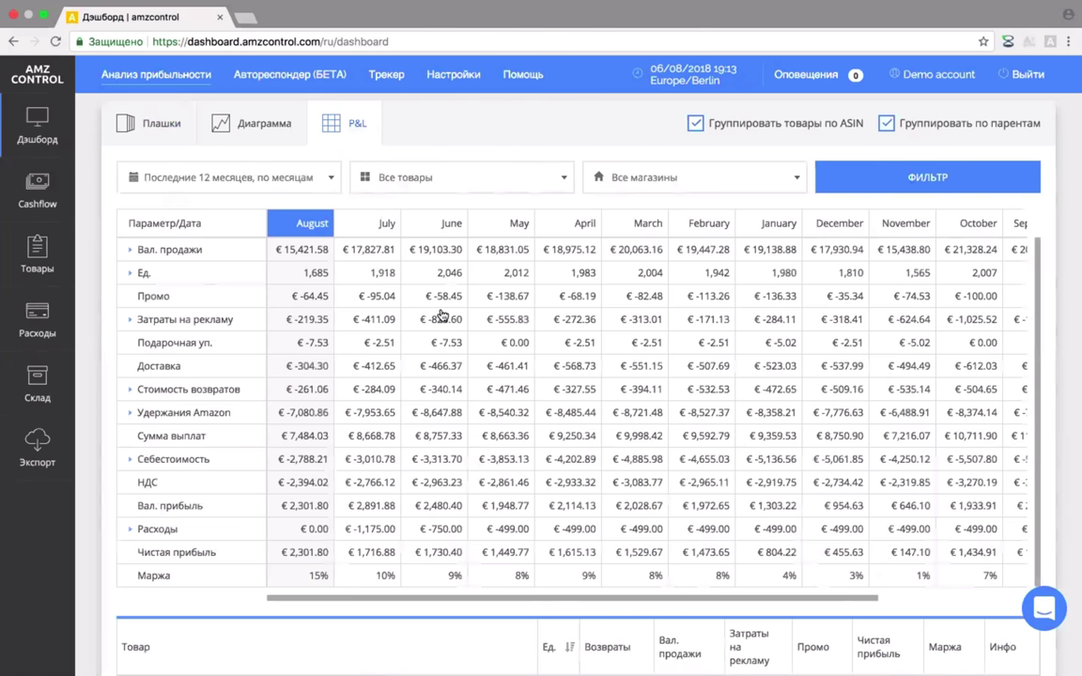
{"action": "left_click", "coordinate": [264, 180]}
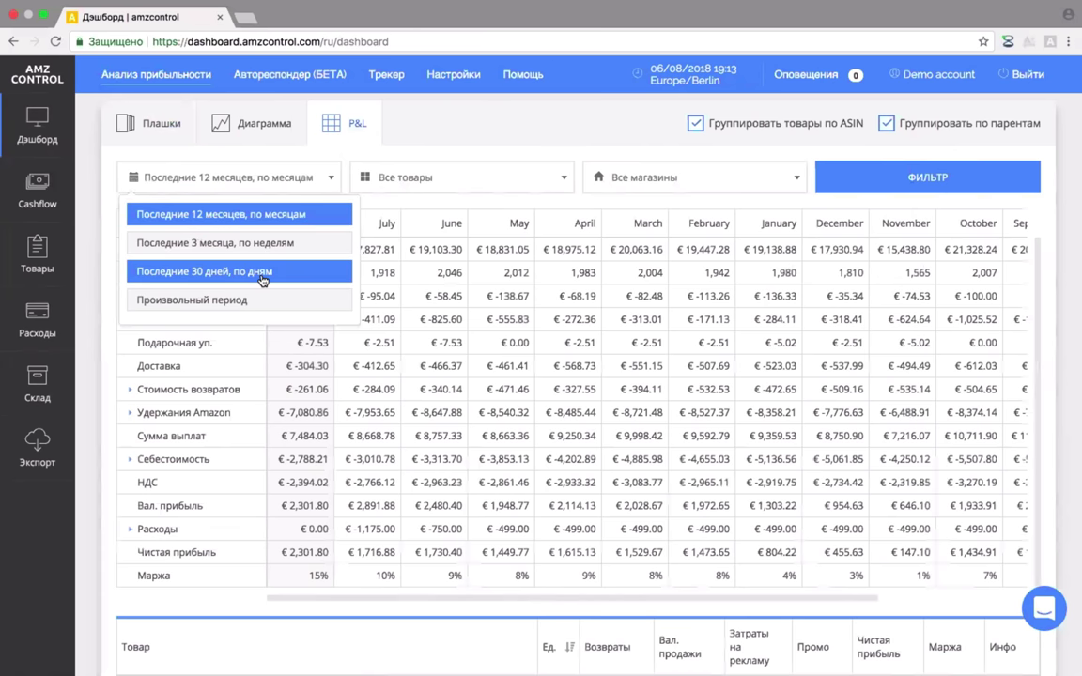
{"action": "left_click", "coordinate": [405, 122]}
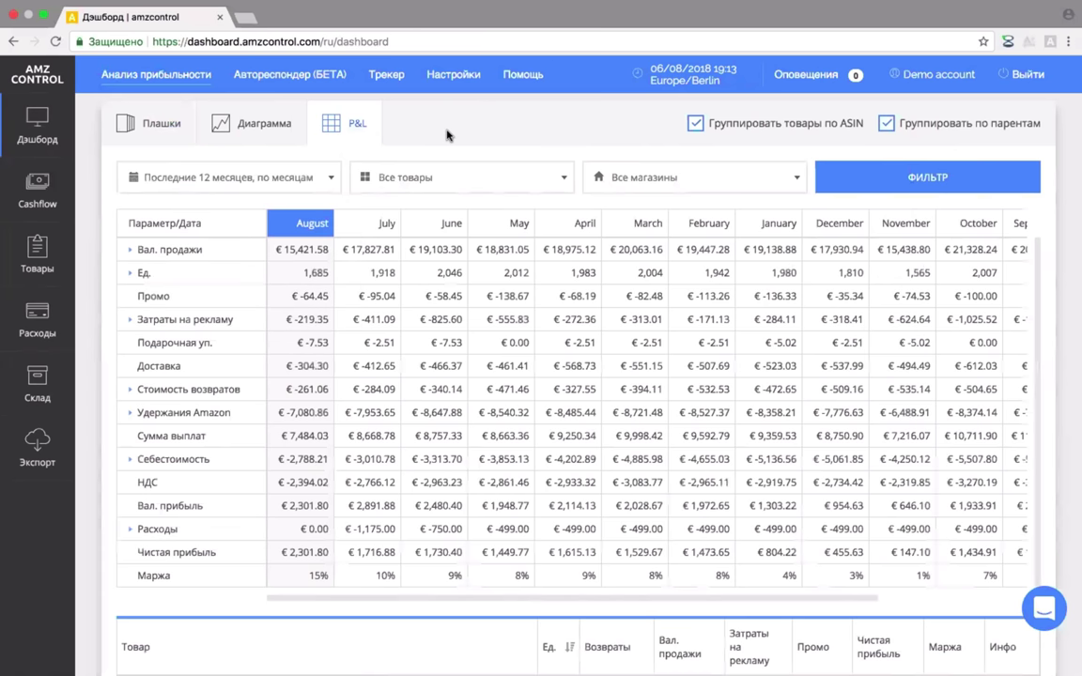
- Set the P&L report's period selection to a custom range (Произвольный период), 1 July to 1 August 2018 by weeks
{"action": "left_click", "coordinate": [326, 183]}
{"action": "left_click", "coordinate": [291, 177]}
{"action": "left_click", "coordinate": [228, 306]}
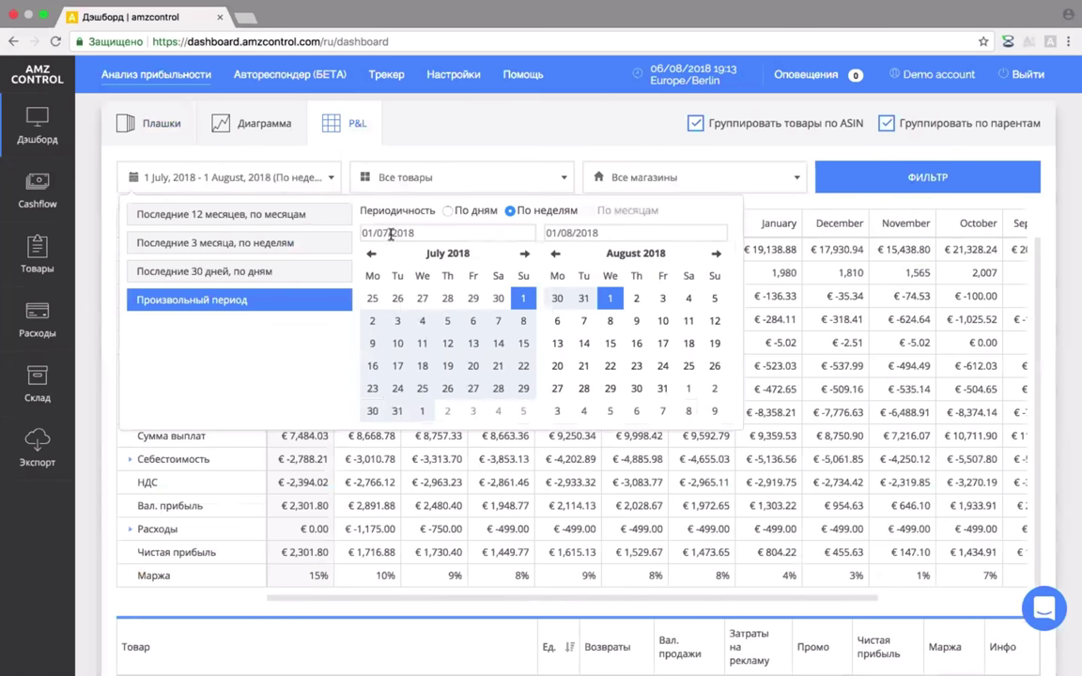
{"action": "left_click", "coordinate": [478, 129]}
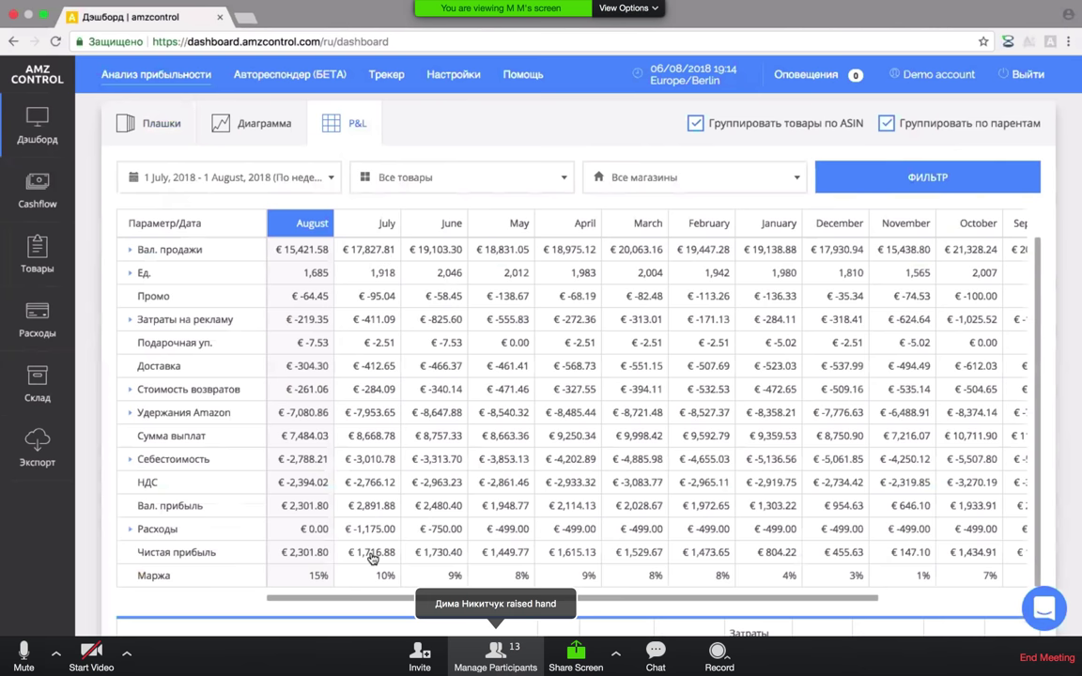
- Expand the expenses row (Расходы) in the P&L table, review its individual items and collapse it again
{"action": "left_click", "coordinate": [134, 530]}
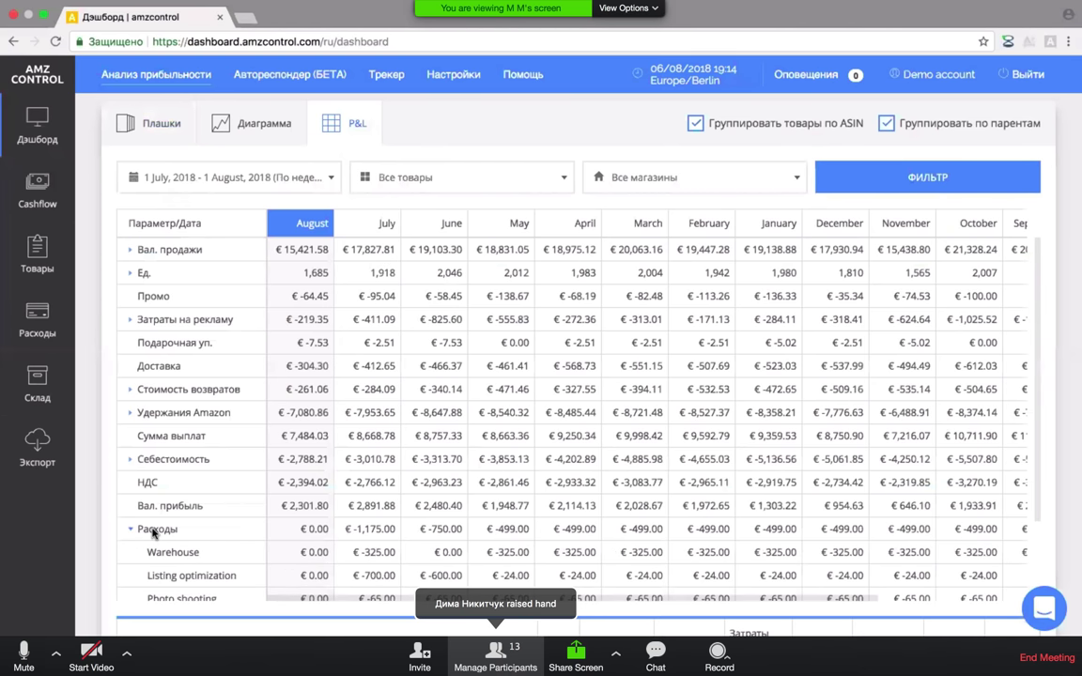
{"action": "scroll", "coordinate": [338, 507], "scroll_direction": "down", "scroll_amount": 2}
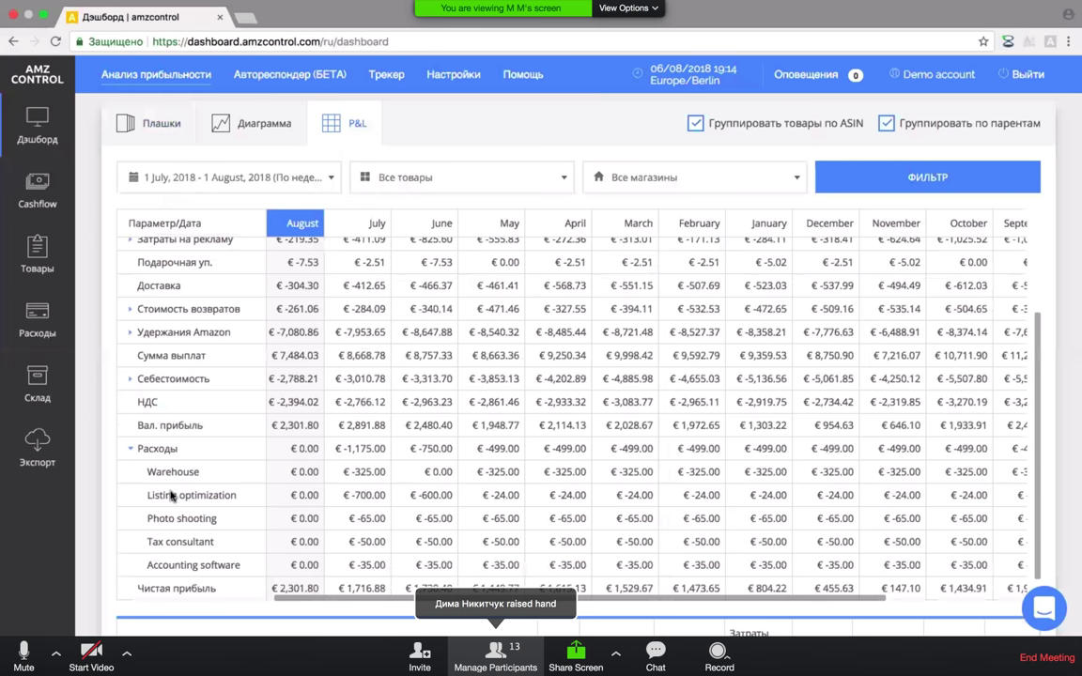
{"action": "left_click", "coordinate": [132, 452]}
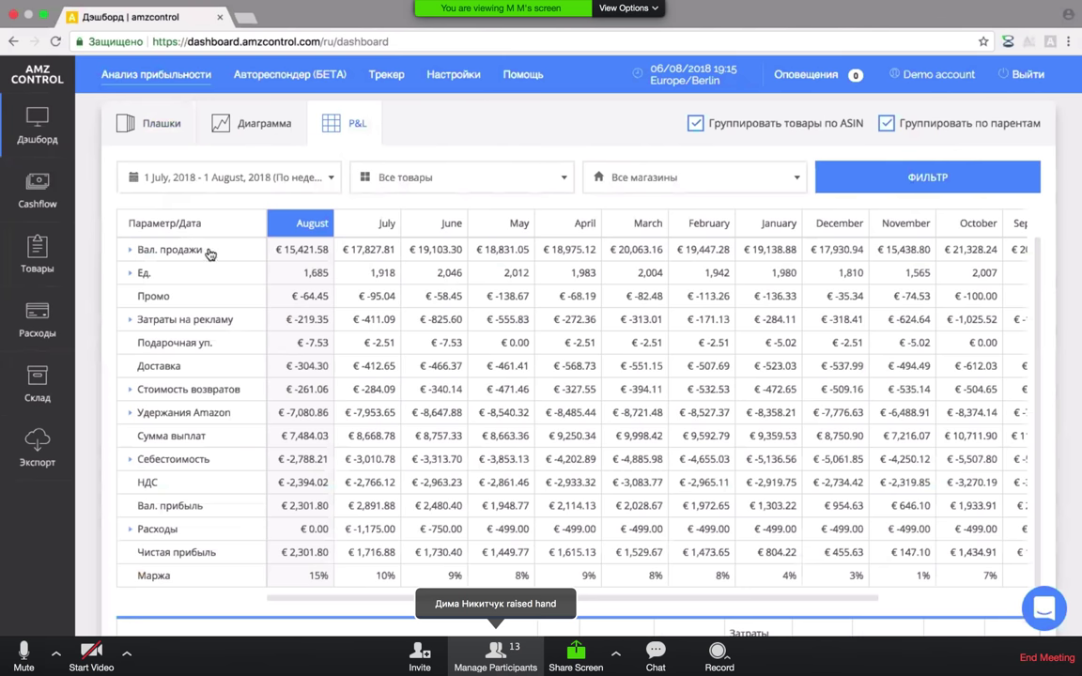
- Read the explanation of the advertising costs row (Затраты на рекламу) in the P&L table
{"action": "scroll", "coordinate": [209, 253], "scroll_direction": "right", "scroll_amount": 1}
{"action": "mouse_move", "coordinate": [268, 325]}
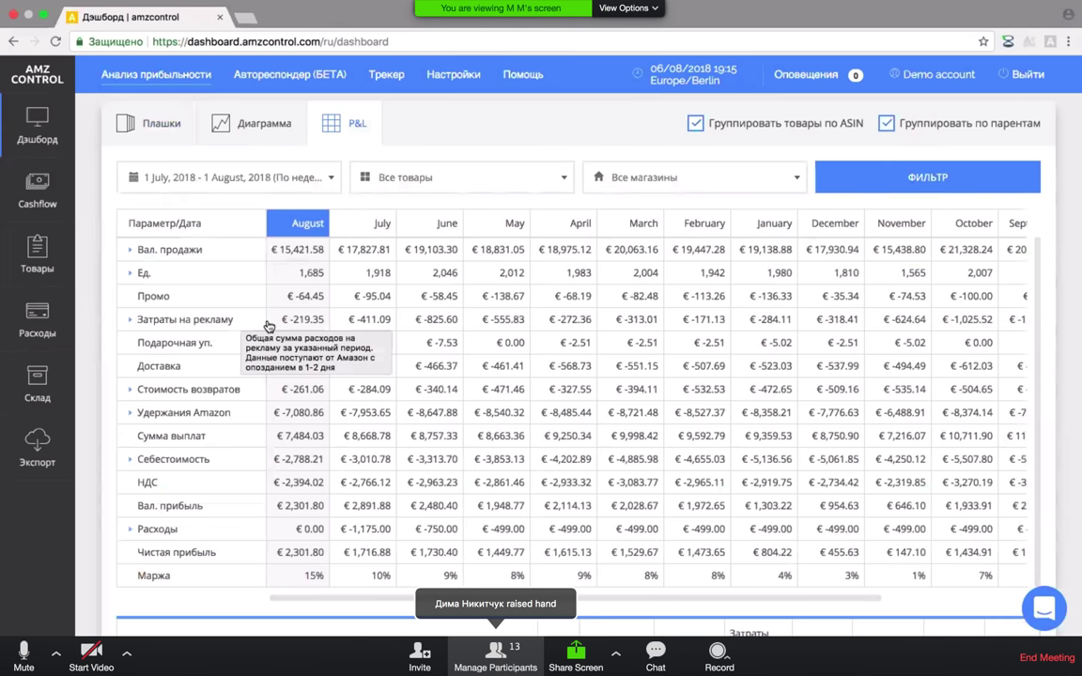
{"action": "scroll", "coordinate": [329, 295], "scroll_direction": "left", "scroll_amount": 1}
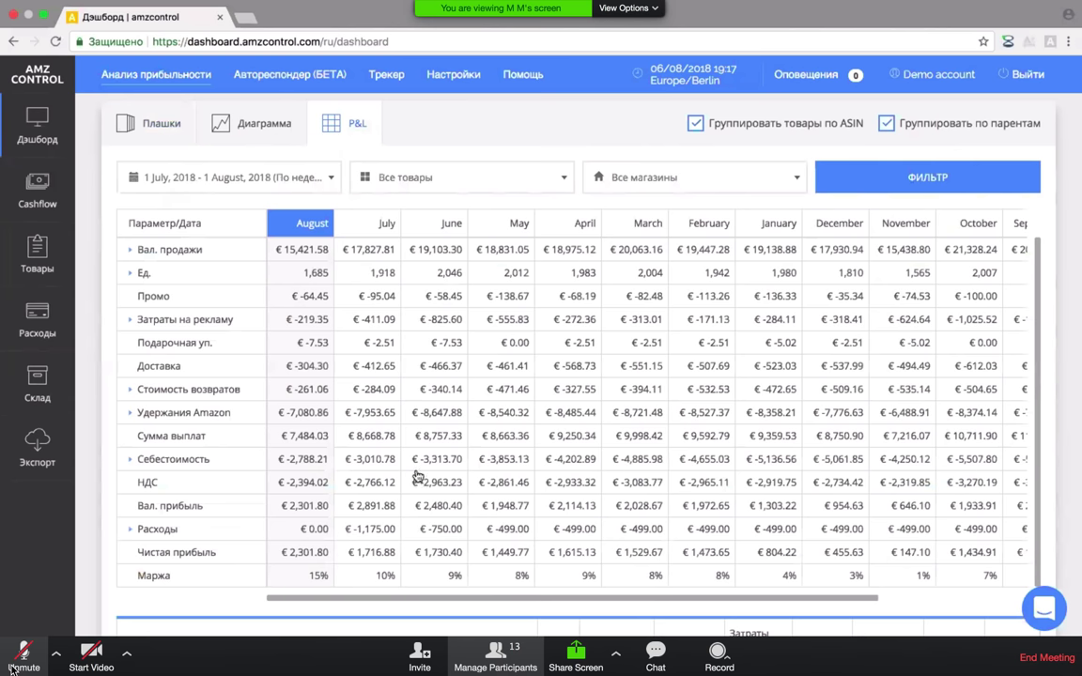
- Open the Cashflow page, examine the chart's first periods and check which display periods are available
{"action": "left_click", "coordinate": [37, 207]}
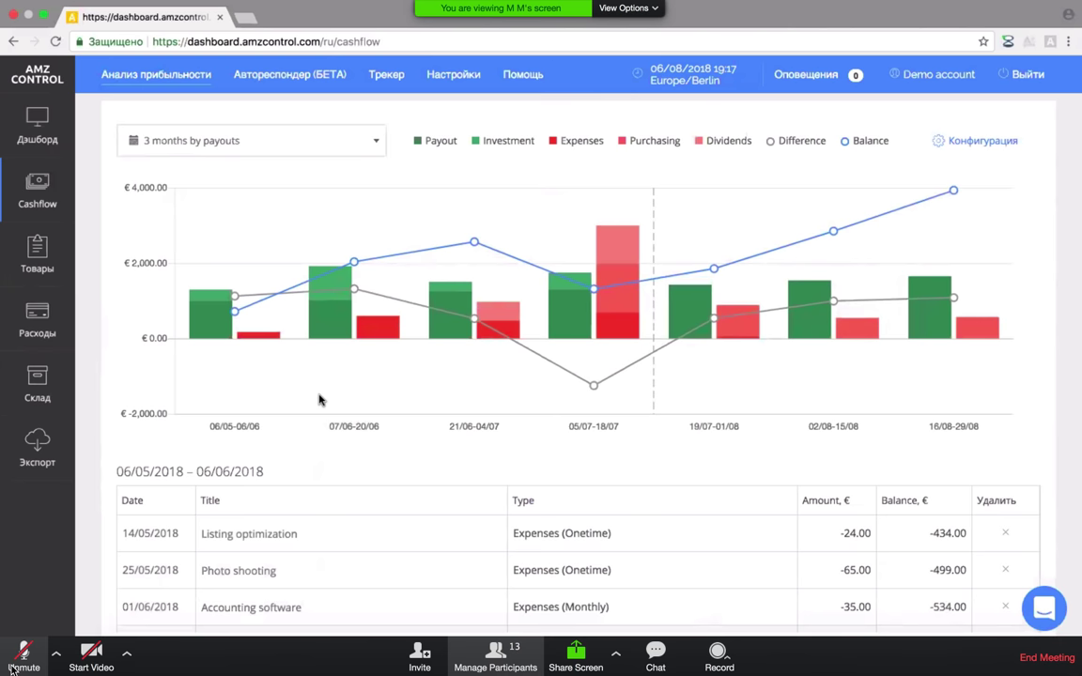
{"action": "mouse_move", "coordinate": [319, 317]}
{"action": "mouse_move", "coordinate": [216, 321]}
{"action": "mouse_move", "coordinate": [511, 335]}
{"action": "left_click", "coordinate": [217, 150]}
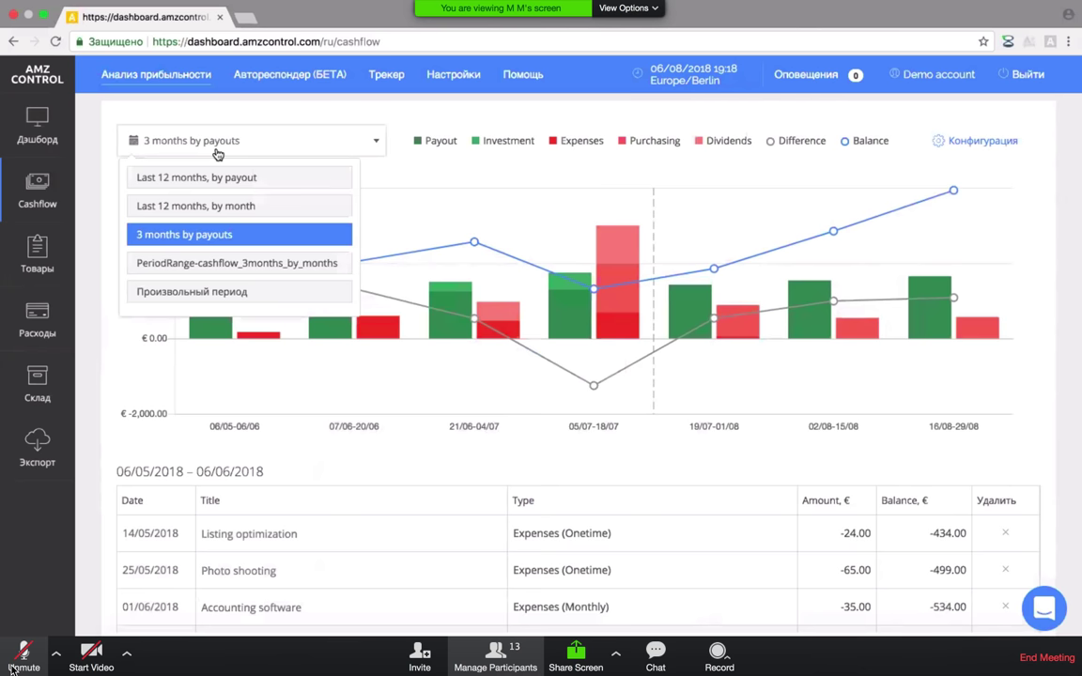
{"action": "left_click", "coordinate": [418, 185]}
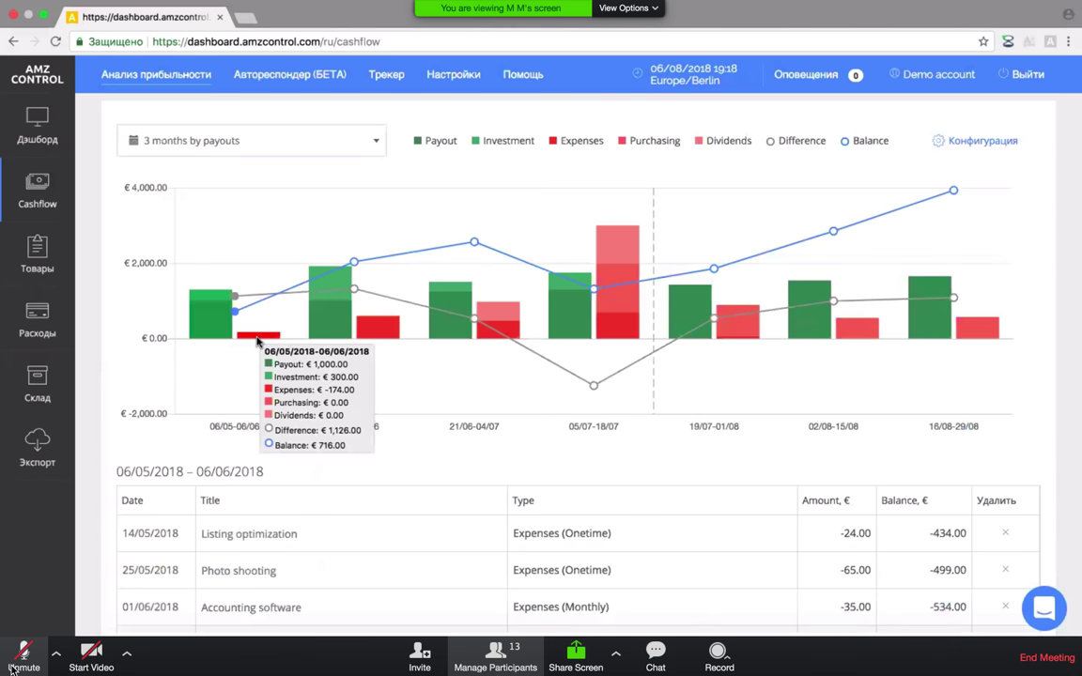
- Examine the Cashflow chart's breakdown for the periods from 21/06 to 01/08
{"action": "mouse_move", "coordinate": [472, 323]}
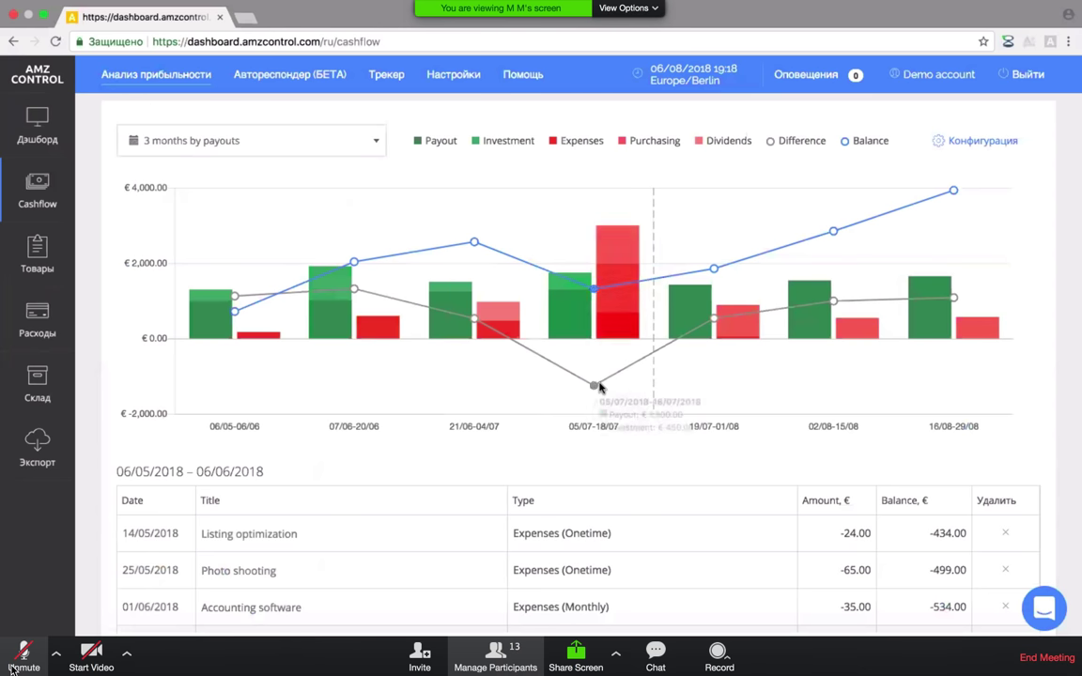
{"action": "mouse_move", "coordinate": [616, 330]}
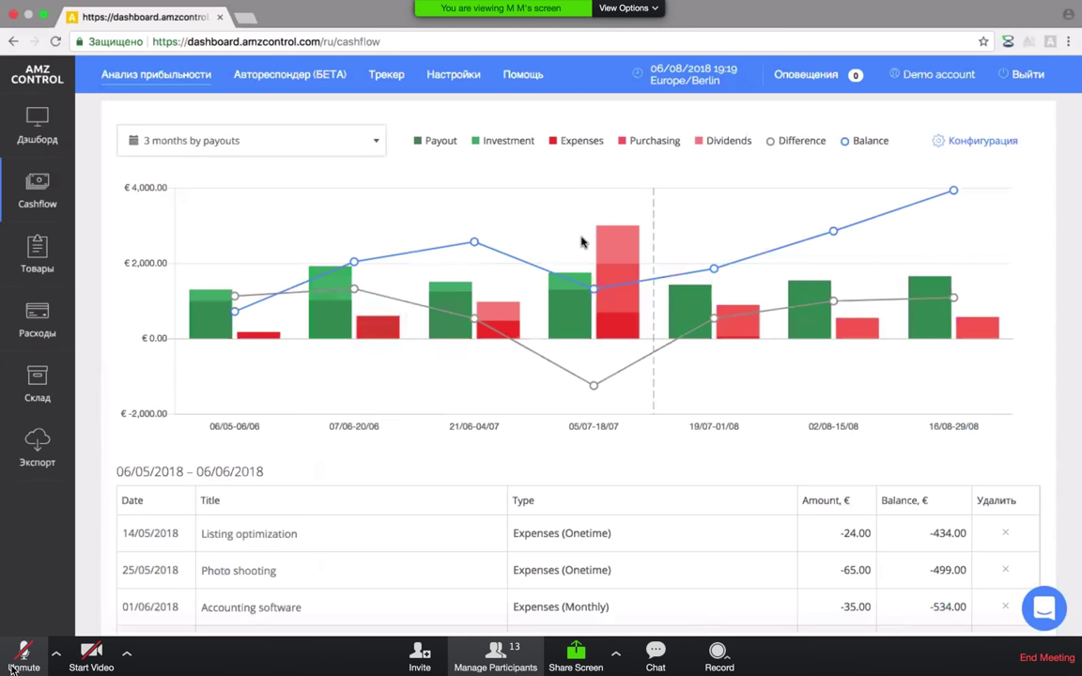
{"action": "mouse_move", "coordinate": [734, 325]}
- Look through the transaction tables below the Cashflow chart and return to the chart
{"action": "scroll", "coordinate": [745, 423], "scroll_direction": "down", "scroll_amount": 3}
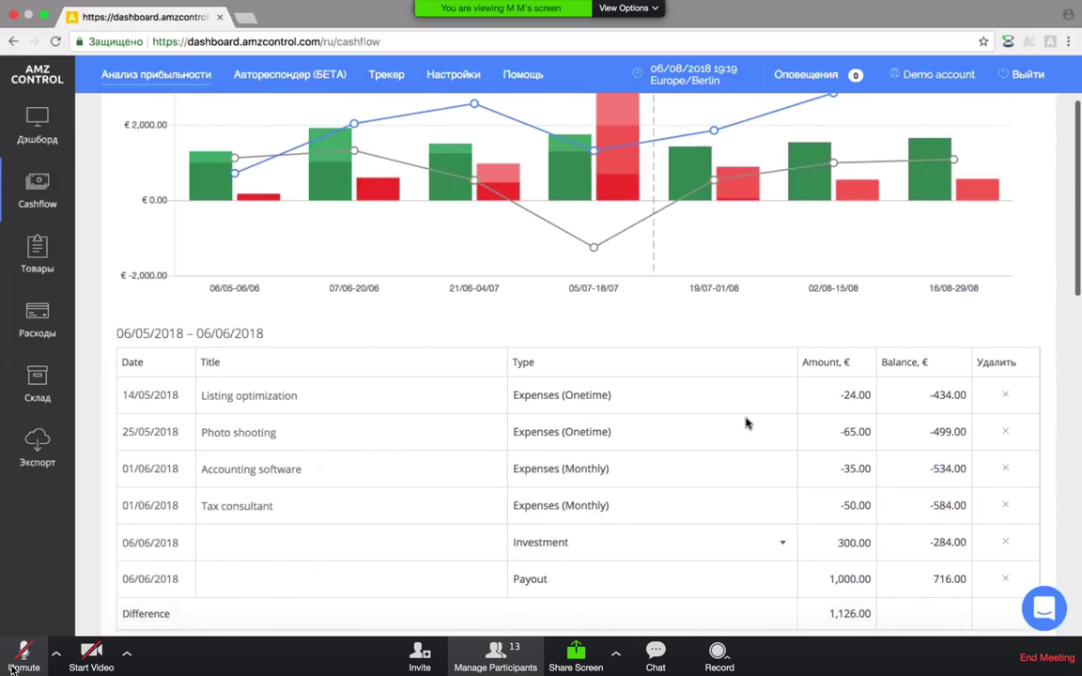
{"action": "scroll", "coordinate": [745, 422], "scroll_direction": "down", "scroll_amount": 10}
{"action": "scroll", "coordinate": [746, 422], "scroll_direction": "up", "scroll_amount": 8}
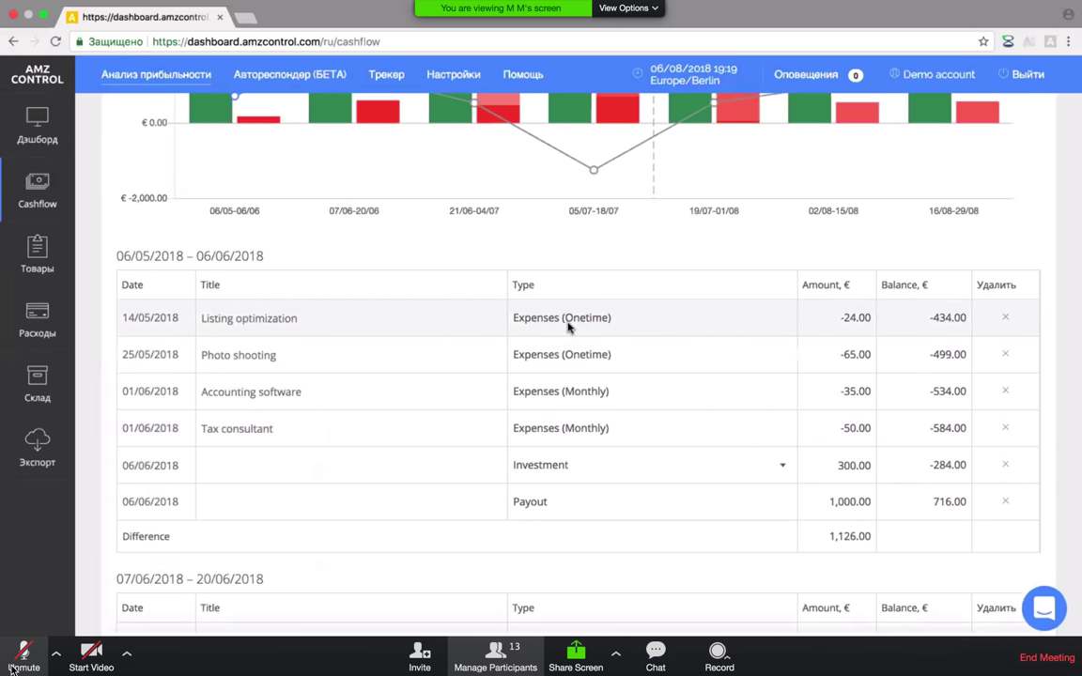
{"action": "scroll", "coordinate": [563, 319], "scroll_direction": "up", "scroll_amount": 5}
{"action": "scroll", "coordinate": [532, 385], "scroll_direction": "down", "scroll_amount": 2}
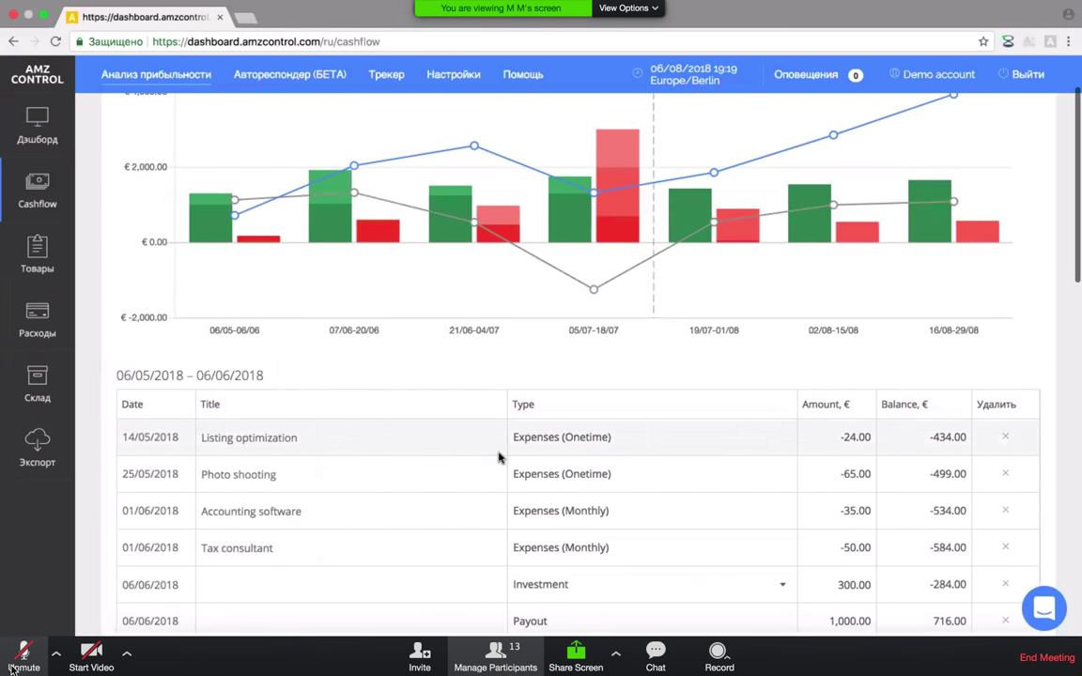
{"action": "scroll", "coordinate": [392, 492], "scroll_direction": "up", "scroll_amount": 2}
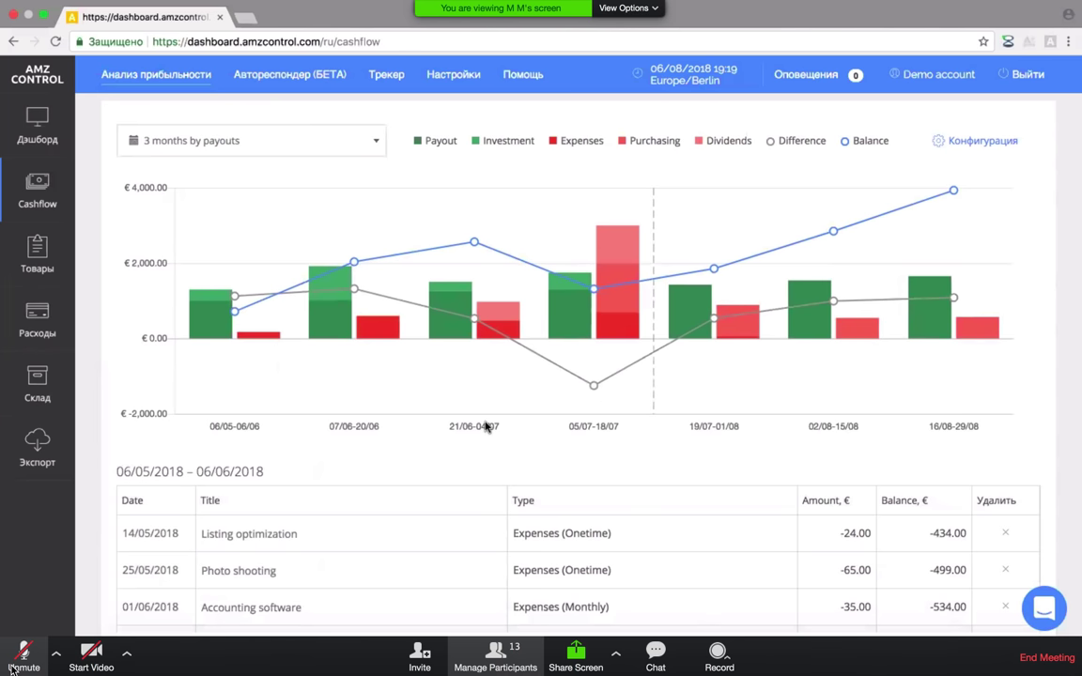
{"action": "scroll", "coordinate": [489, 427], "scroll_direction": "down", "scroll_amount": 3}
{"action": "scroll", "coordinate": [488, 430], "scroll_direction": "up", "scroll_amount": 3}
- Highlight the Investment, Dividends, Expenses and Purchasing entries one after another in the Cashflow chart's legend
{"action": "left_click_drag", "start_coordinate": [828, 141], "coordinate": [512, 140]}
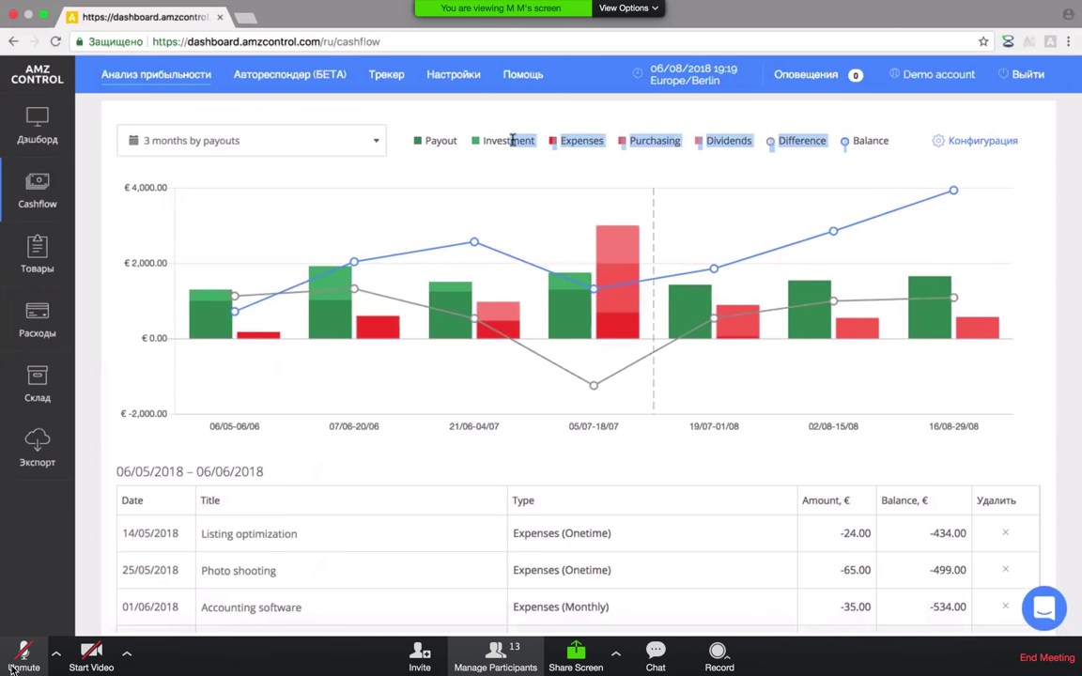
{"action": "left_click", "coordinate": [507, 134]}
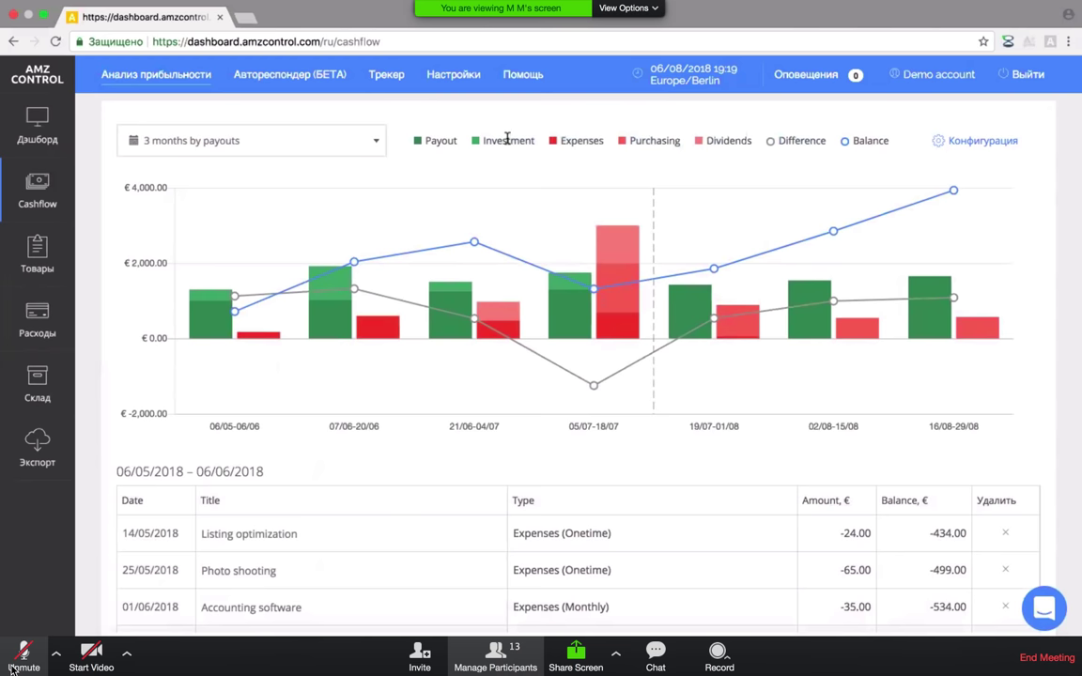
{"action": "double_click", "coordinate": [507, 139]}
{"action": "double_click", "coordinate": [738, 141]}
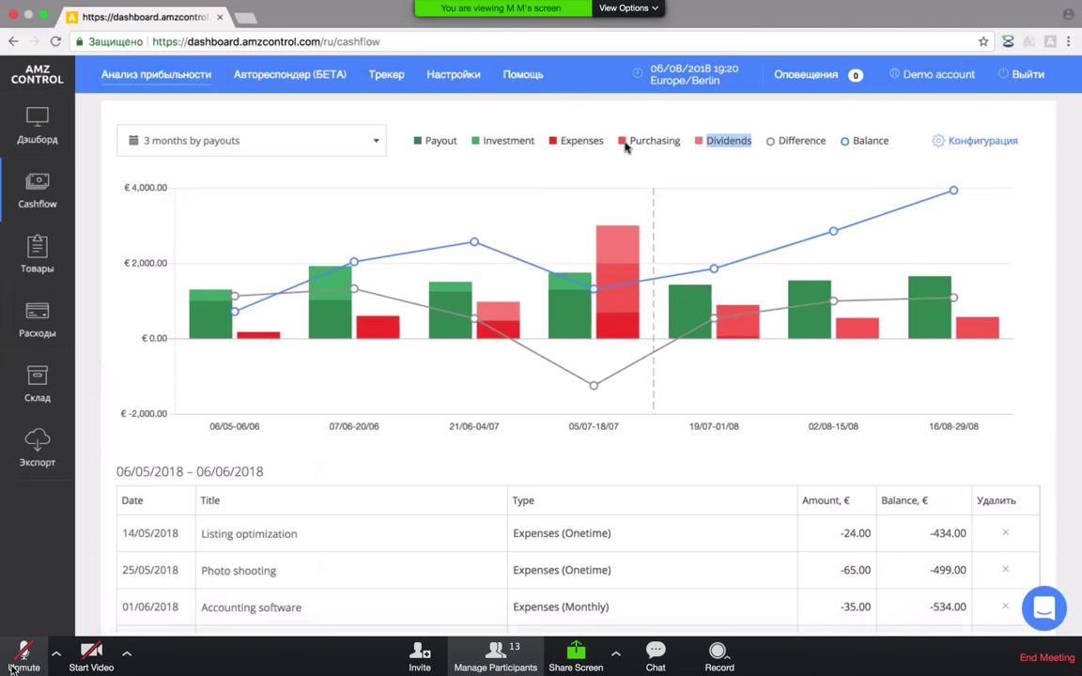
{"action": "double_click", "coordinate": [590, 140]}
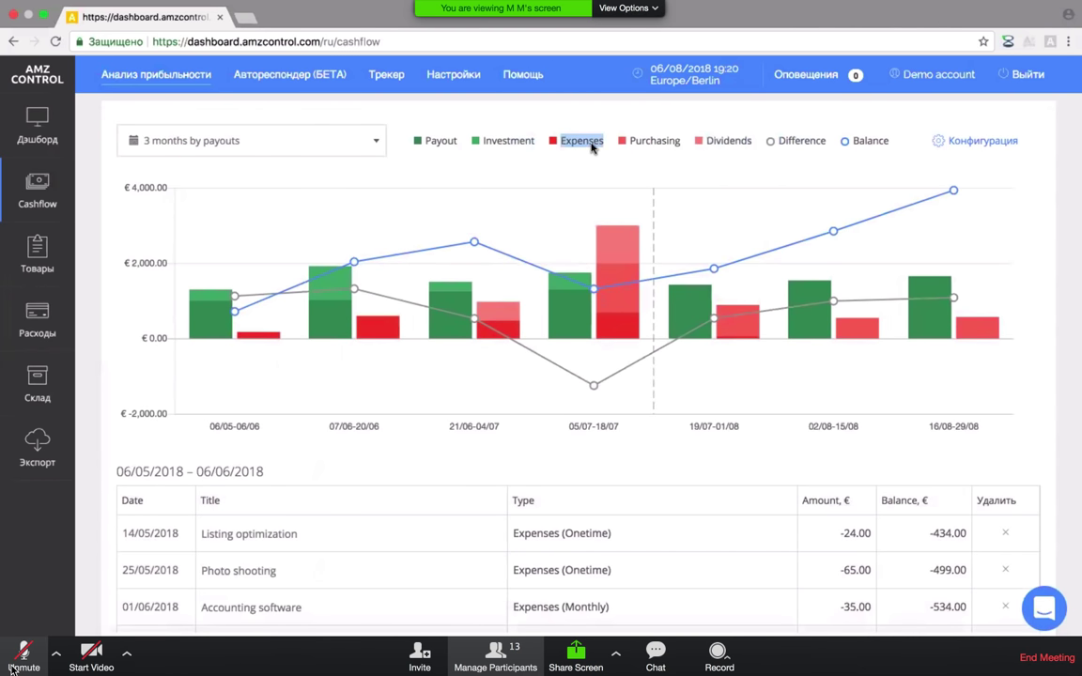
{"action": "double_click", "coordinate": [650, 143]}
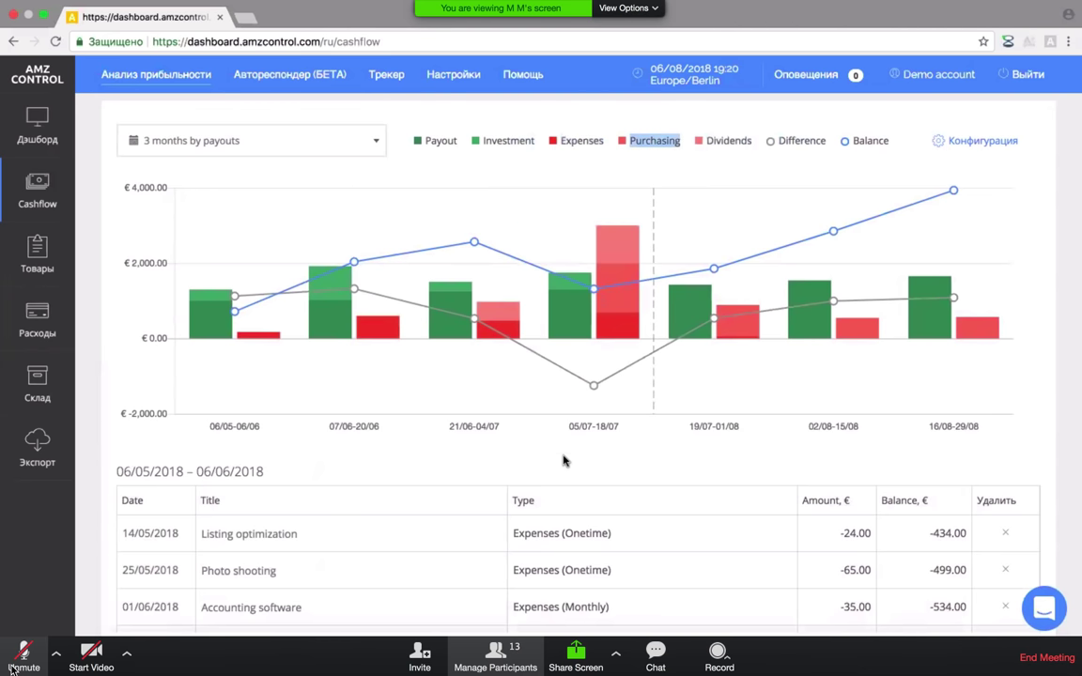
- Review the Cashflow transactions of all periods down to the forecast section (Прогноз) and return to the chart
{"action": "scroll", "coordinate": [565, 459], "scroll_direction": "down", "scroll_amount": 6}
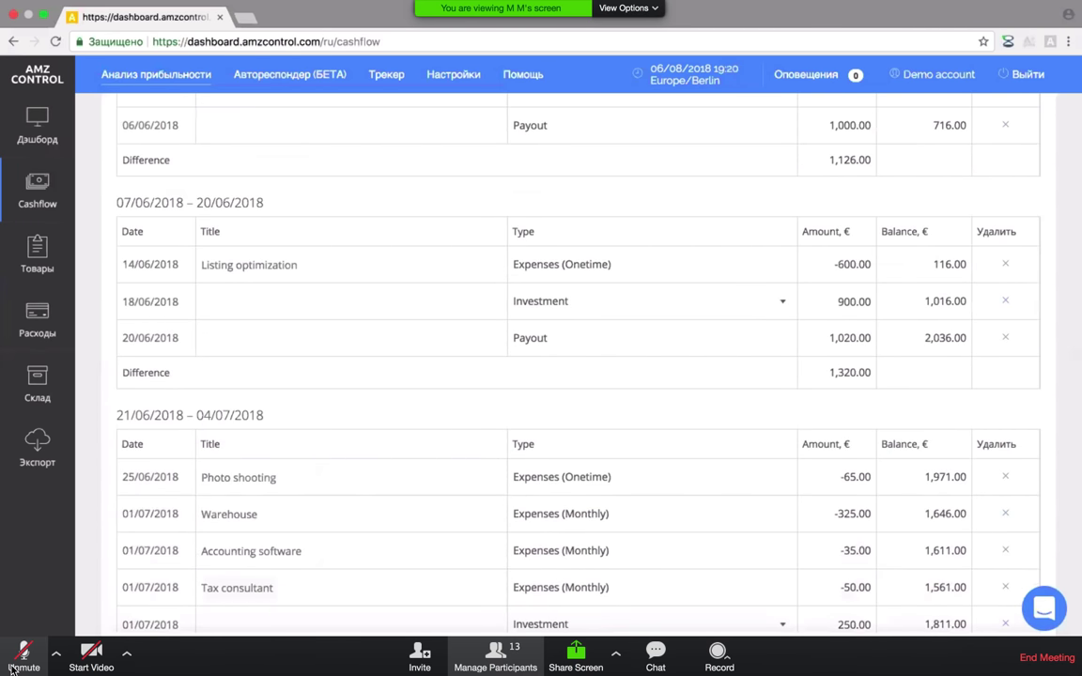
{"action": "scroll", "coordinate": [809, 418], "scroll_direction": "up", "scroll_amount": 6}
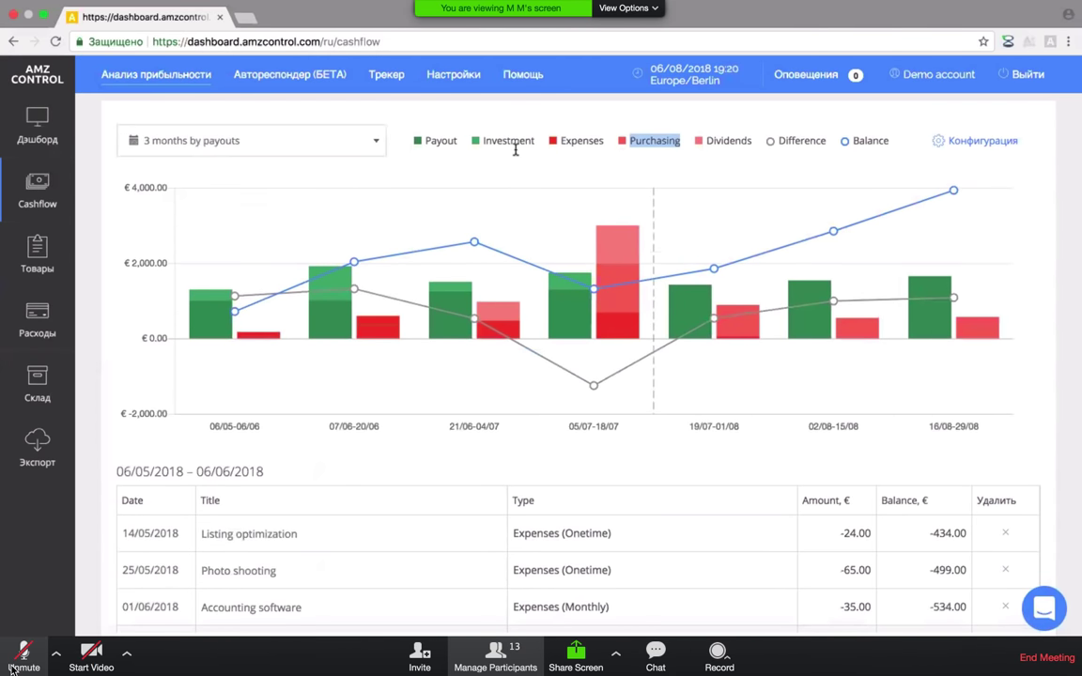
{"action": "scroll", "coordinate": [679, 503], "scroll_direction": "down", "scroll_amount": 10}
{"action": "scroll", "coordinate": [679, 503], "scroll_direction": "down", "scroll_amount": 4}
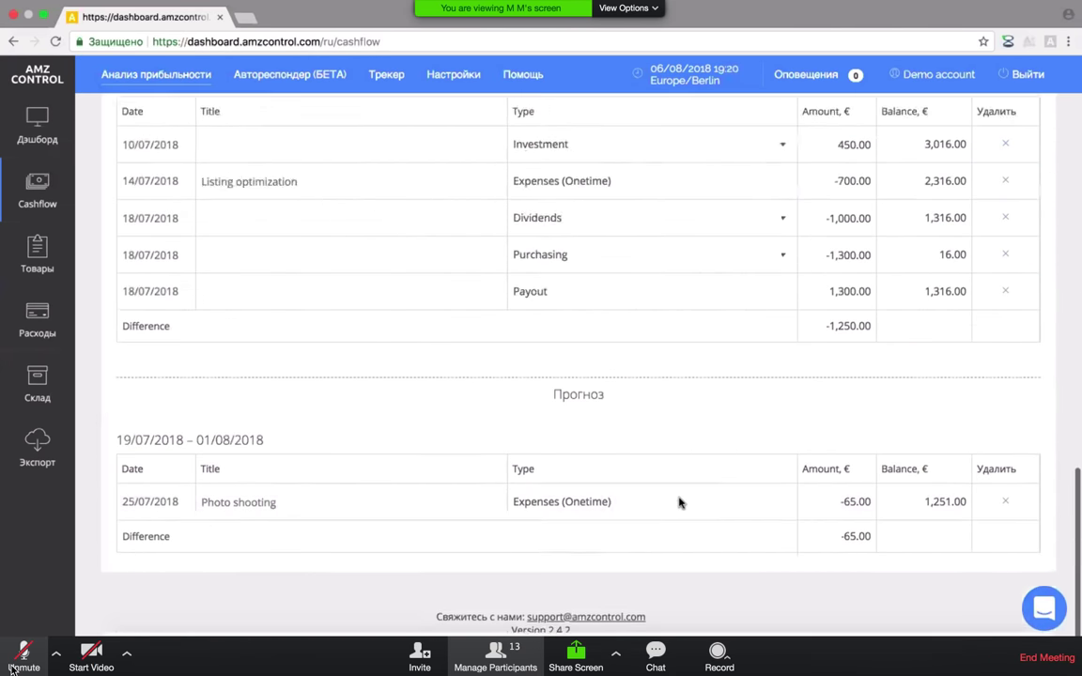
{"action": "scroll", "coordinate": [661, 428], "scroll_direction": "up", "scroll_amount": 12}
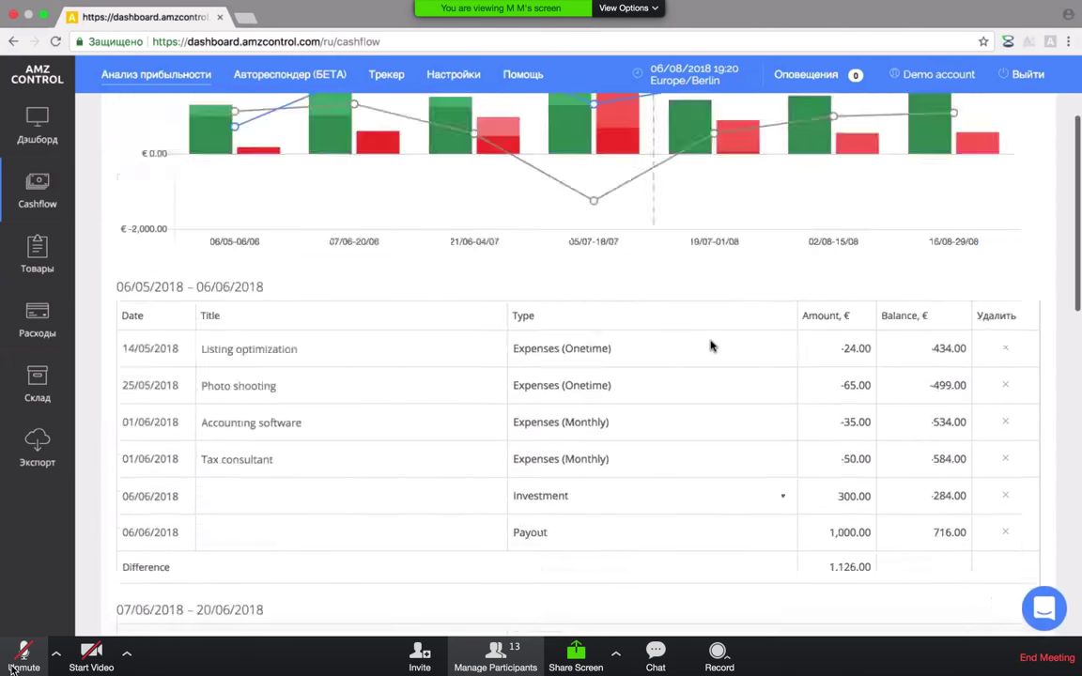
{"action": "scroll", "coordinate": [711, 345], "scroll_direction": "up", "scroll_amount": 3}
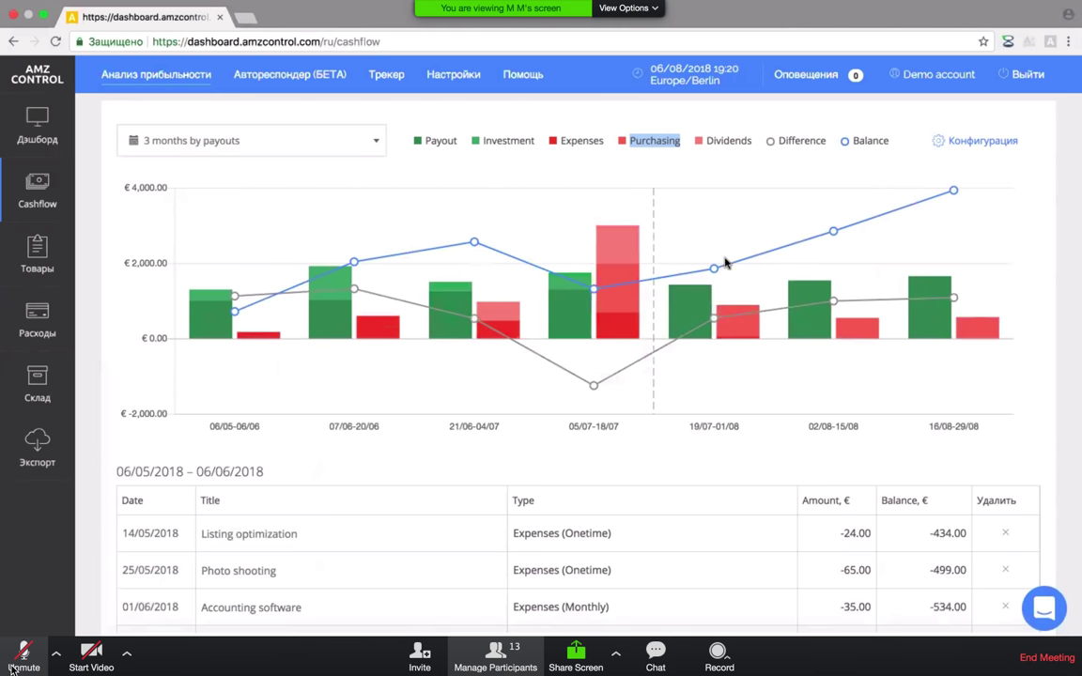
- Examine the chart values for 21/06-04/07 and 05/07-18/07 and recheck the transactions of the first period
{"action": "mouse_move", "coordinate": [430, 341]}
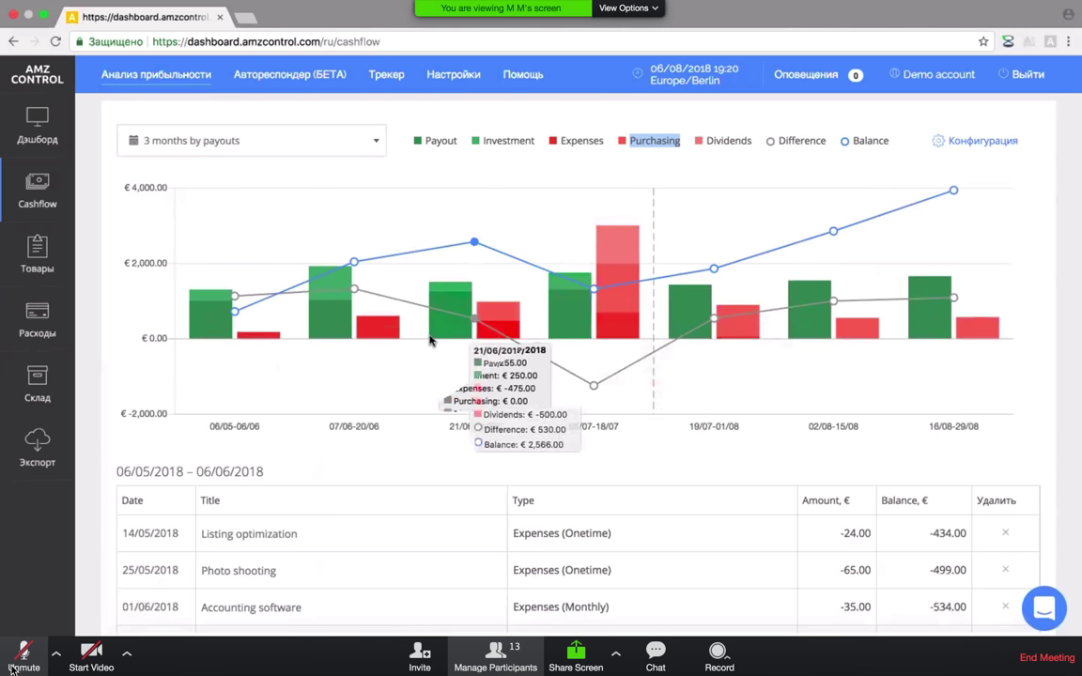
{"action": "mouse_move", "coordinate": [576, 333]}
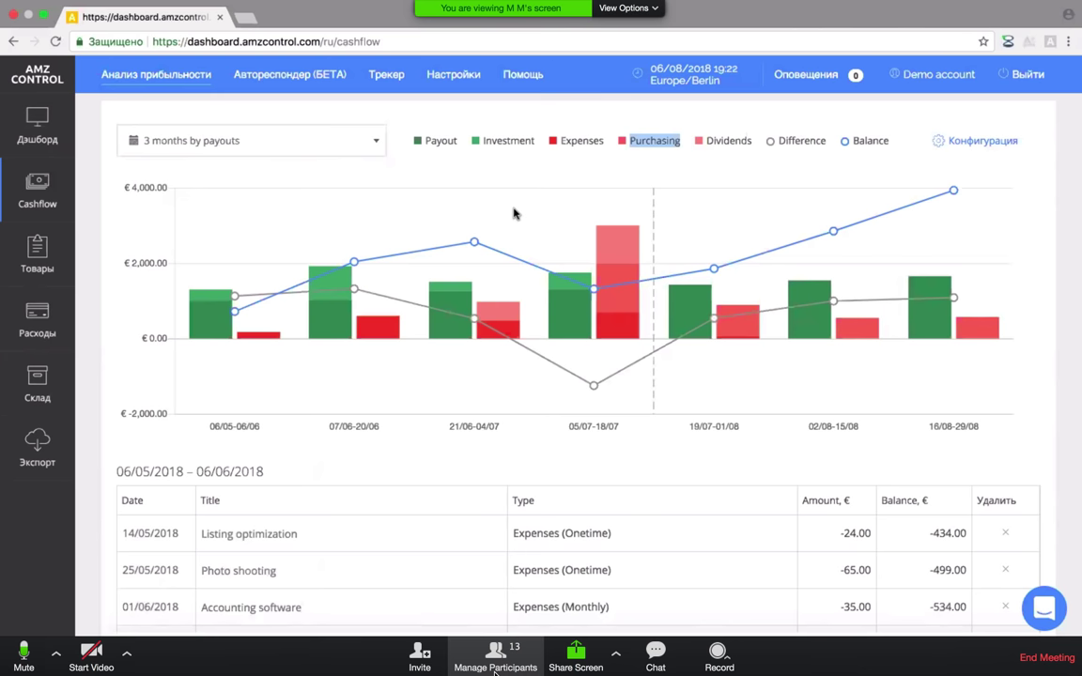
{"action": "scroll", "coordinate": [444, 459], "scroll_direction": "down", "scroll_amount": 5}
{"action": "scroll", "coordinate": [480, 464], "scroll_direction": "up", "scroll_amount": 2}
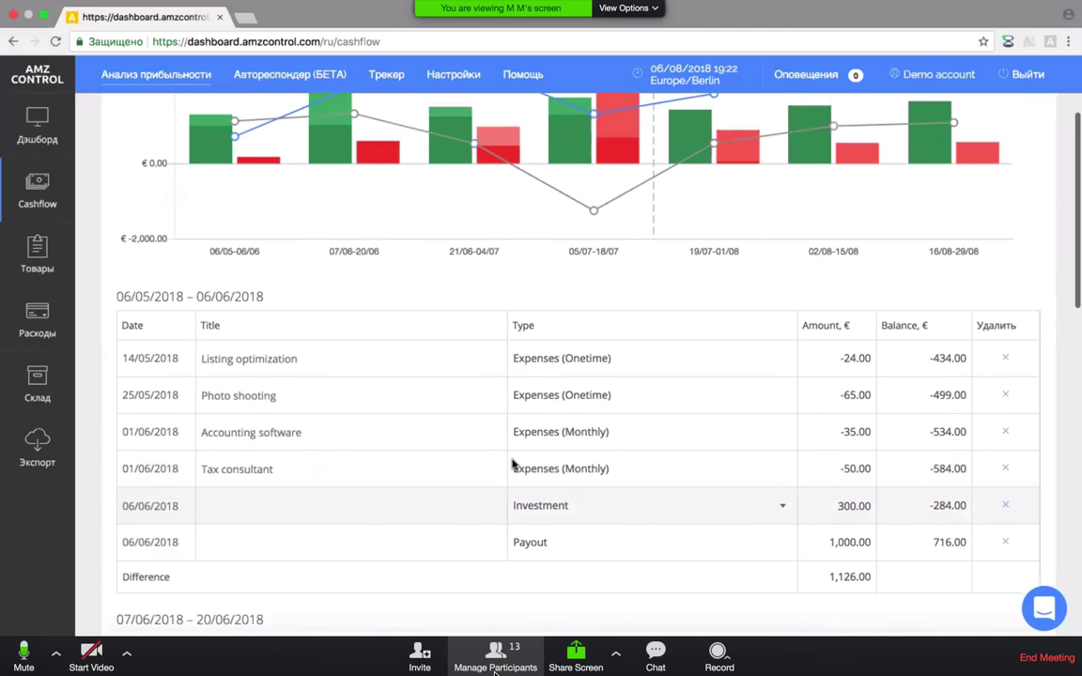
{"action": "scroll", "coordinate": [511, 464], "scroll_direction": "up", "scroll_amount": 3}
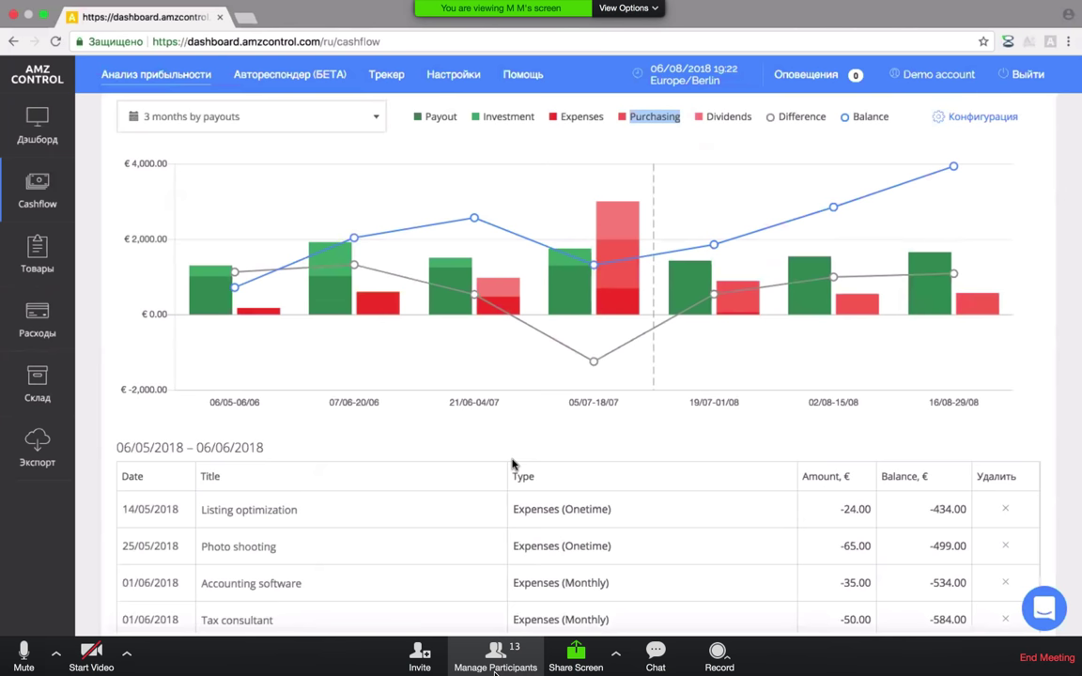
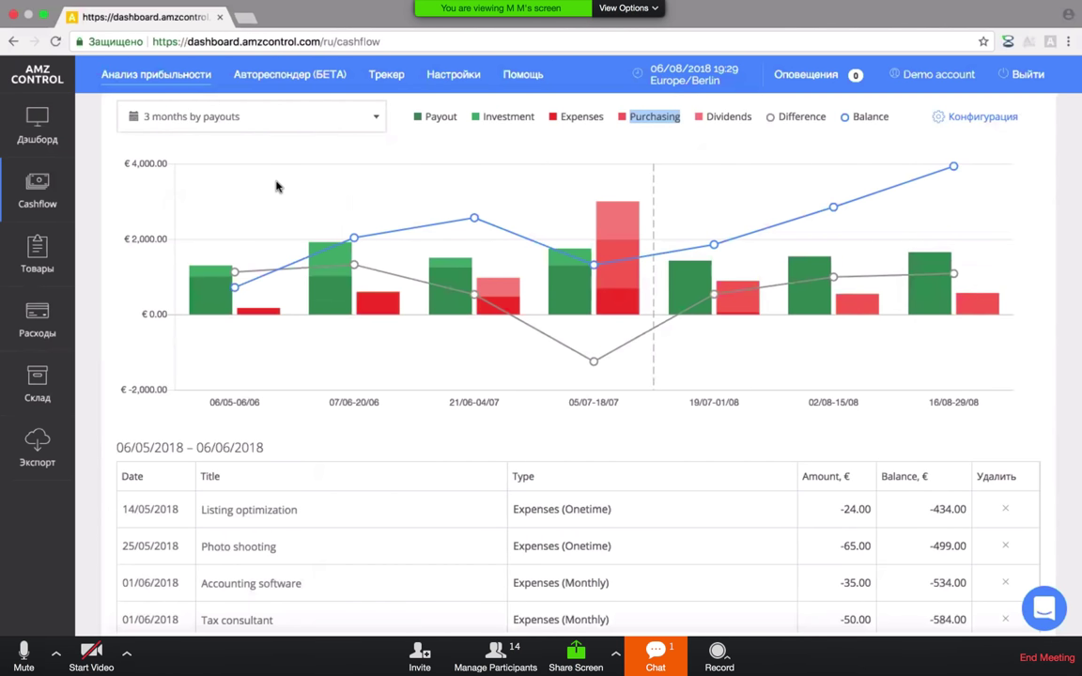
- Open the campaigns page of the autoresponder (Автореспондер (БЕТА))
{"action": "left_click", "coordinate": [292, 75]}
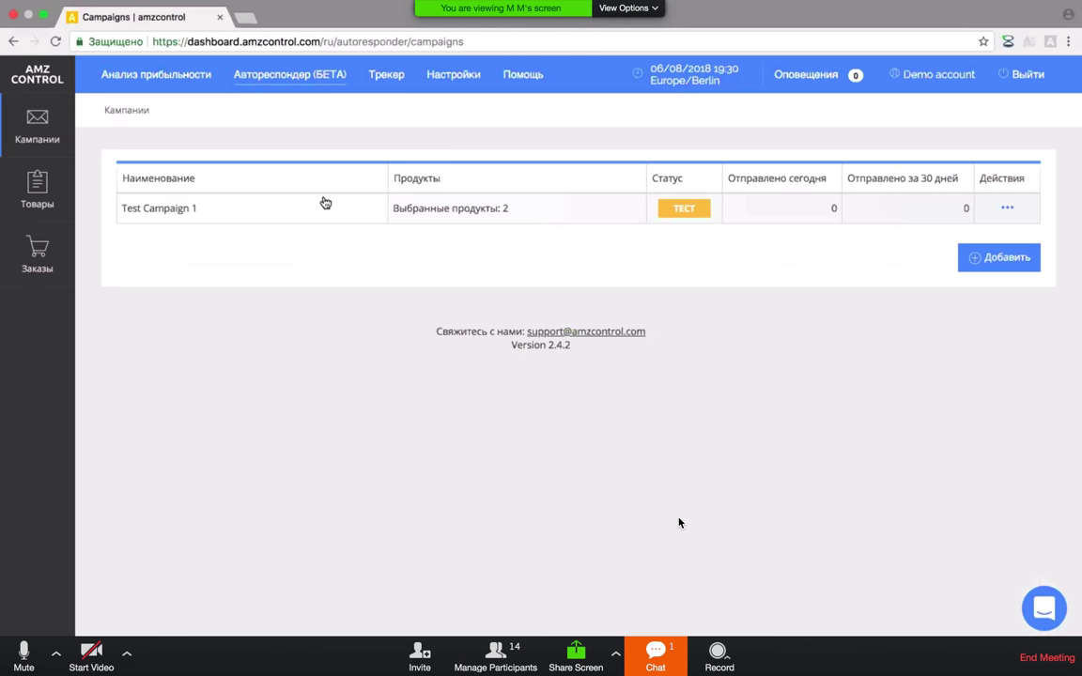
- Open the autoresponder's products page (Товары) and review the whole product list with its campaign assignments
{"action": "left_click", "coordinate": [49, 191]}
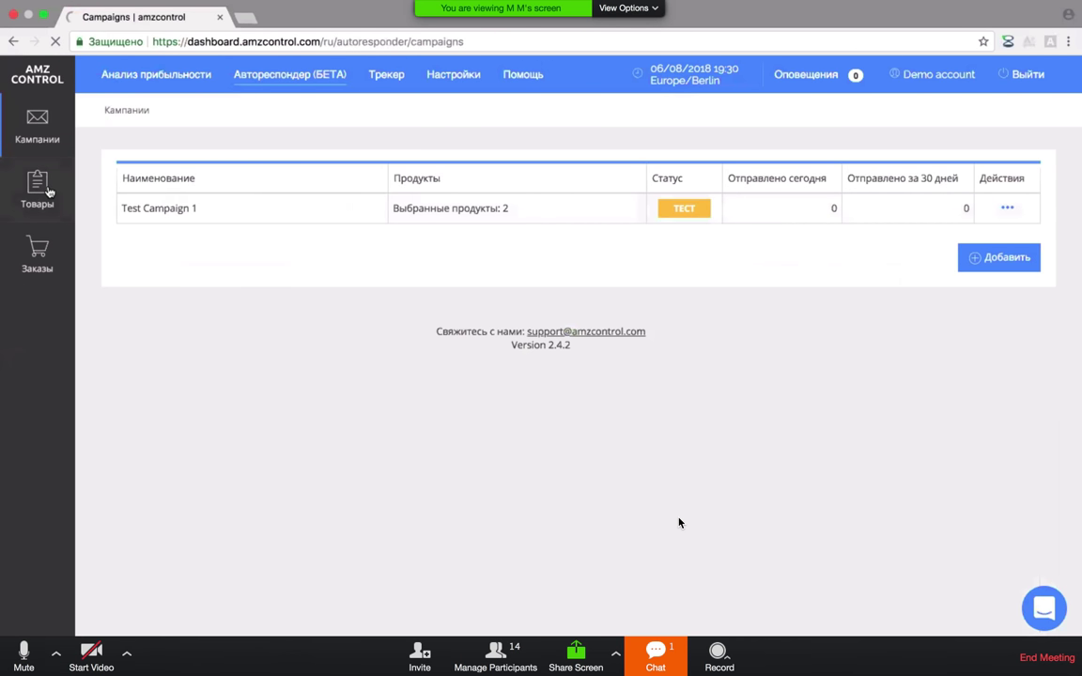
{"action": "scroll", "coordinate": [325, 295], "scroll_direction": "down", "scroll_amount": 1}
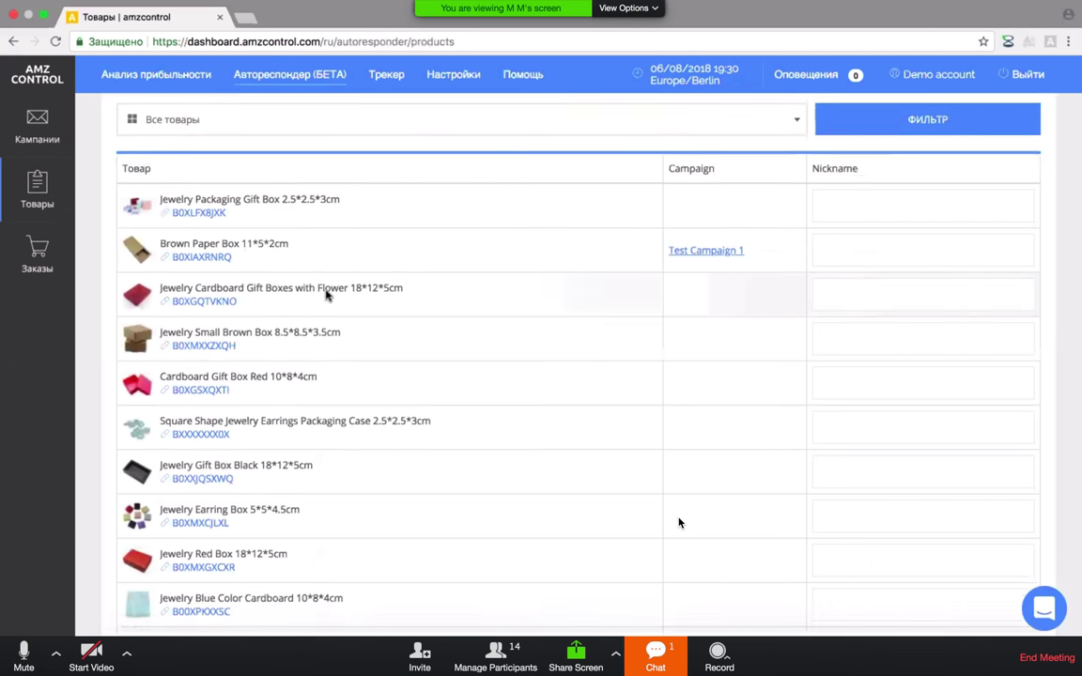
{"action": "scroll", "coordinate": [326, 295], "scroll_direction": "down", "scroll_amount": 2}
{"action": "scroll", "coordinate": [364, 261], "scroll_direction": "up", "scroll_amount": 3}
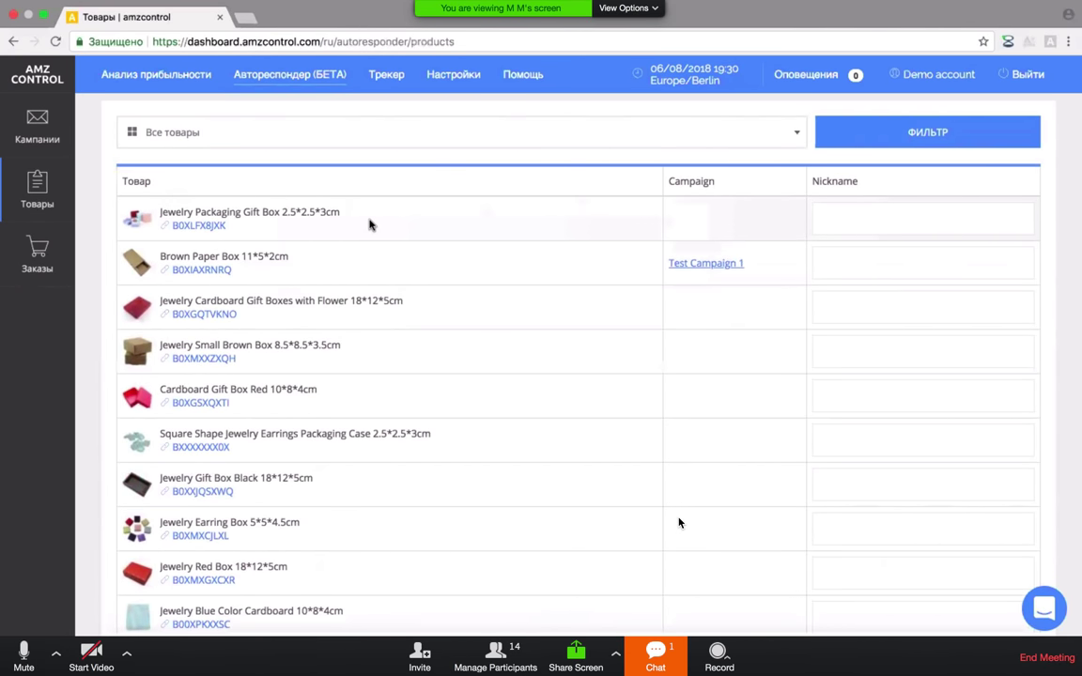
{"action": "scroll", "coordinate": [561, 314], "scroll_direction": "down", "scroll_amount": 5}
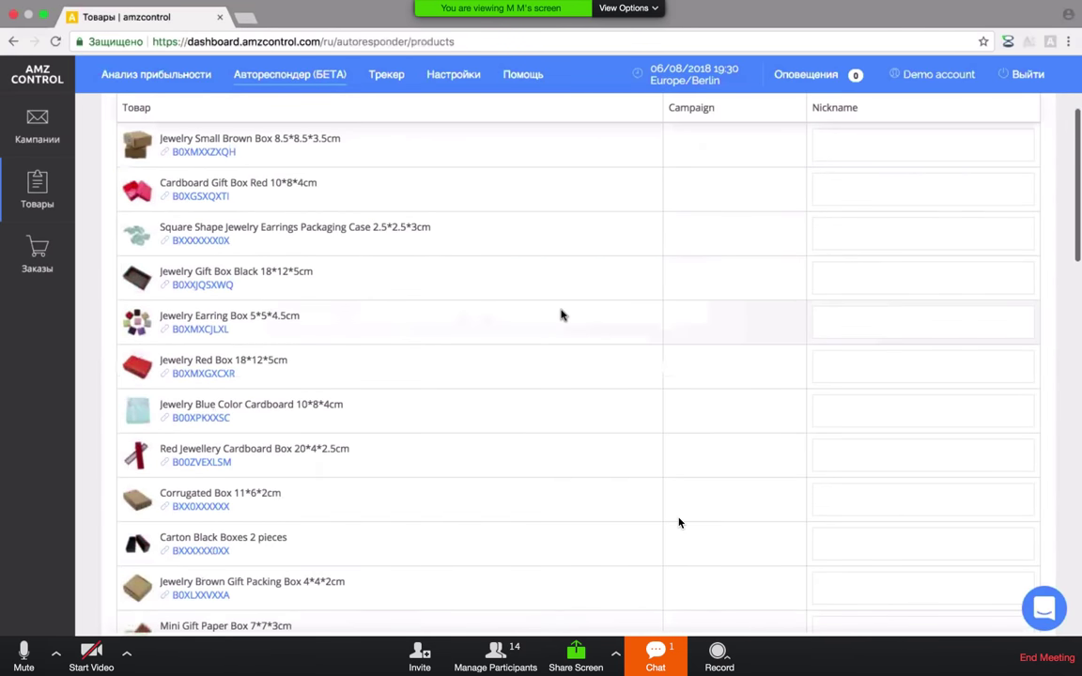
{"action": "scroll", "coordinate": [560, 314], "scroll_direction": "down", "scroll_amount": 20}
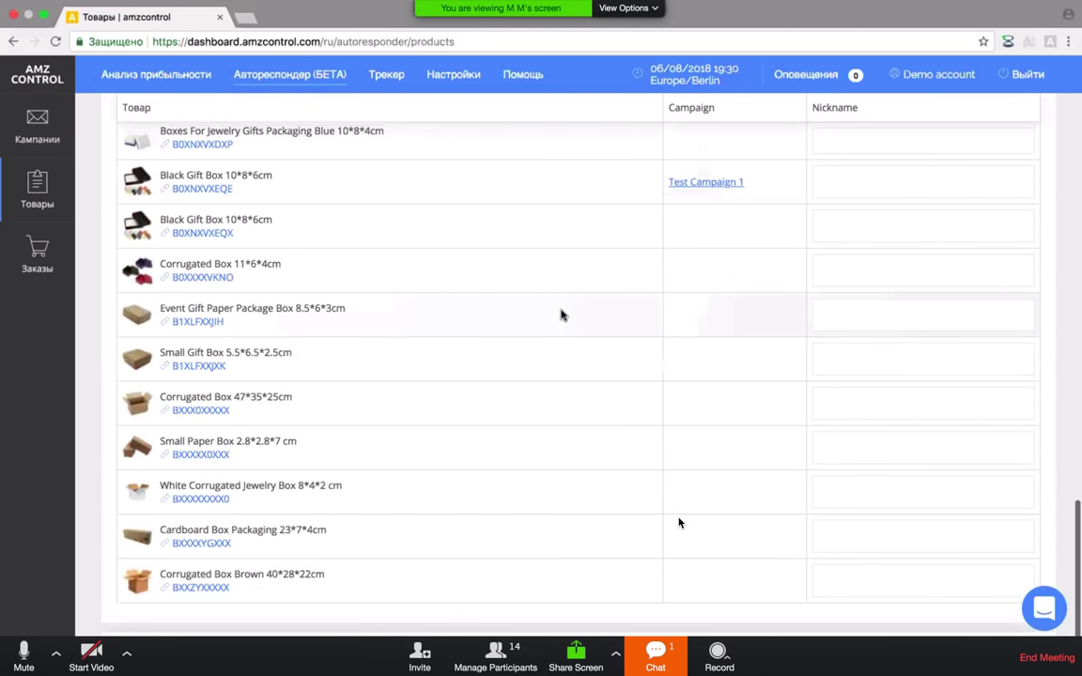
{"action": "scroll", "coordinate": [561, 314], "scroll_direction": "down", "scroll_amount": 2}
{"action": "scroll", "coordinate": [561, 314], "scroll_direction": "up", "scroll_amount": 20}
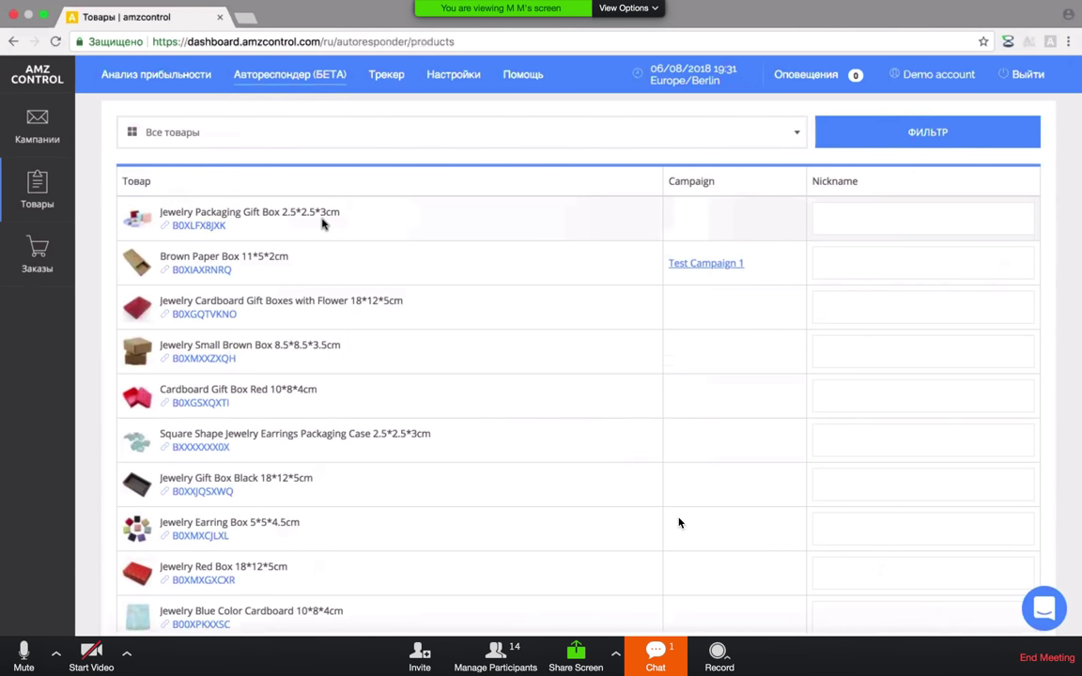
- Point out the Nickname fields of the first three products without entering anything
{"action": "left_click", "coordinate": [830, 230]}
{"action": "left_click", "coordinate": [830, 263]}
{"action": "left_click", "coordinate": [833, 310]}
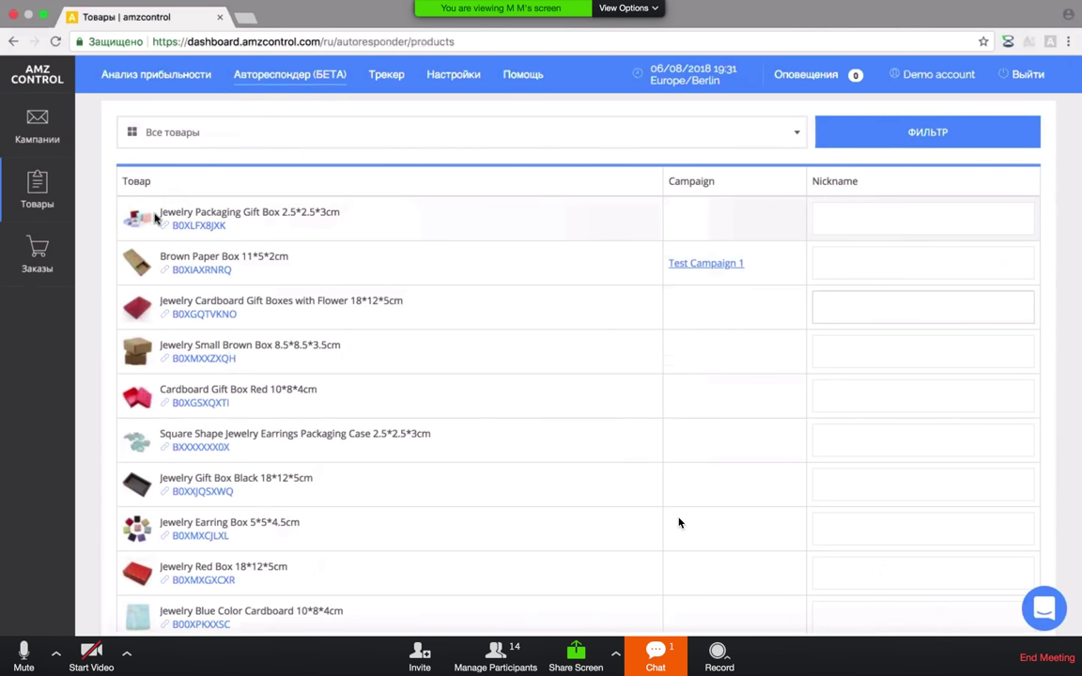
- Open the autoresponder's orders page (Заказы) and examine the sending statuses, campaigns and actions of the three newest orders
{"action": "left_click", "coordinate": [37, 249]}
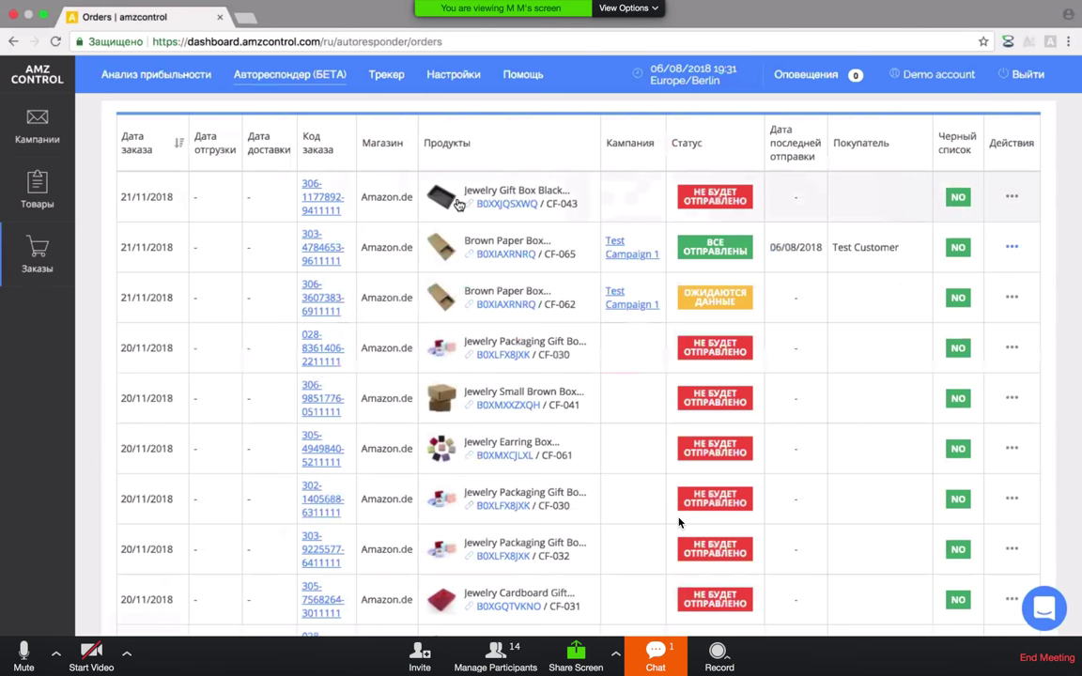
{"action": "mouse_move", "coordinate": [717, 194]}
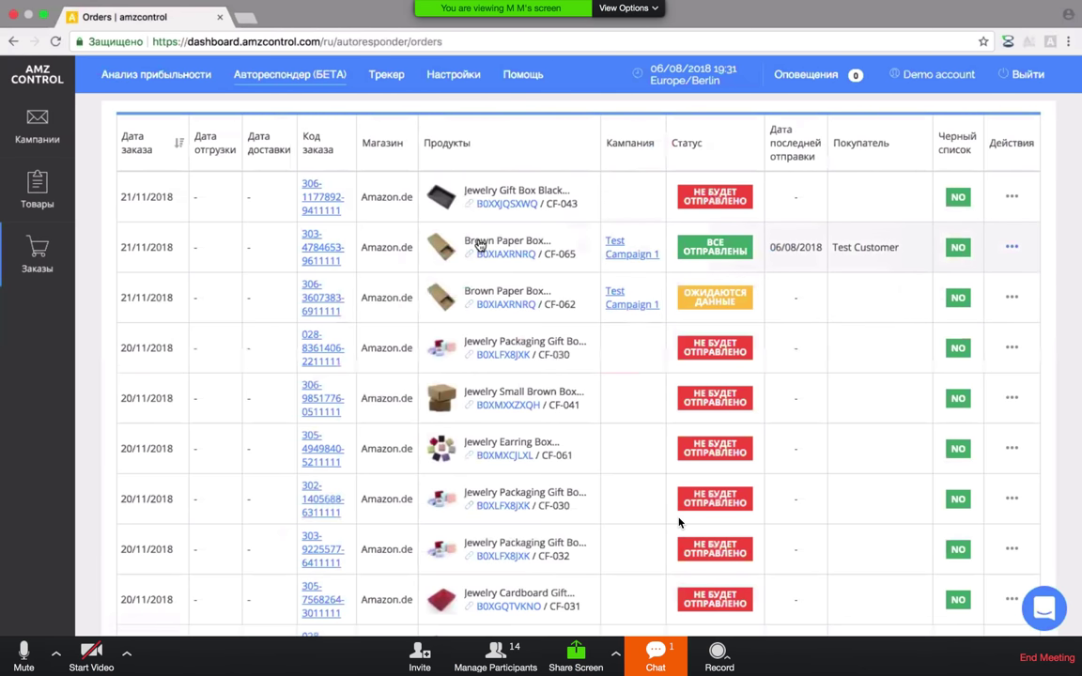
{"action": "mouse_move", "coordinate": [714, 250]}
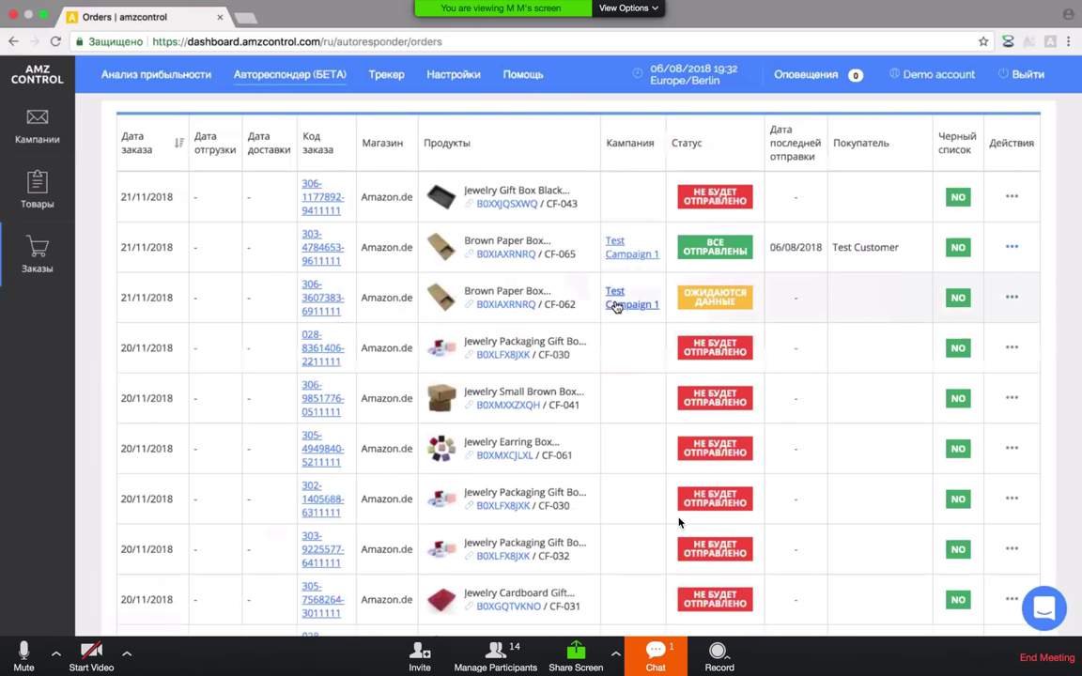
{"action": "mouse_move", "coordinate": [693, 304]}
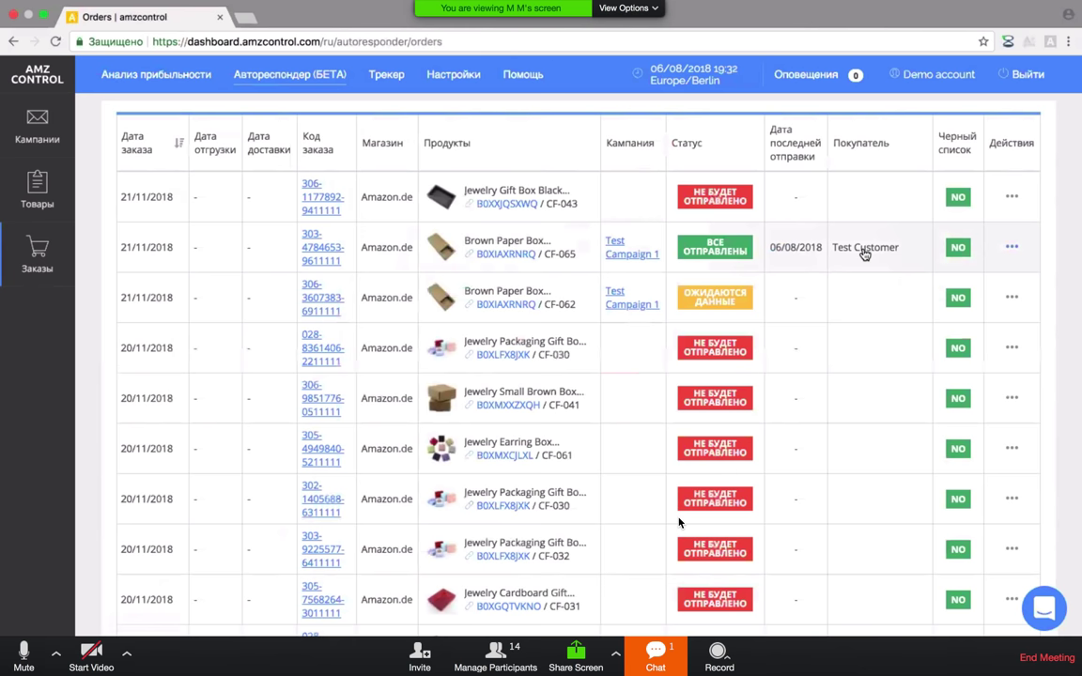
{"action": "mouse_move", "coordinate": [1011, 248]}
- Return to the campaigns page (Кампании) and open Test Campaign 1 for editing, at its name field
{"action": "left_click", "coordinate": [39, 132]}
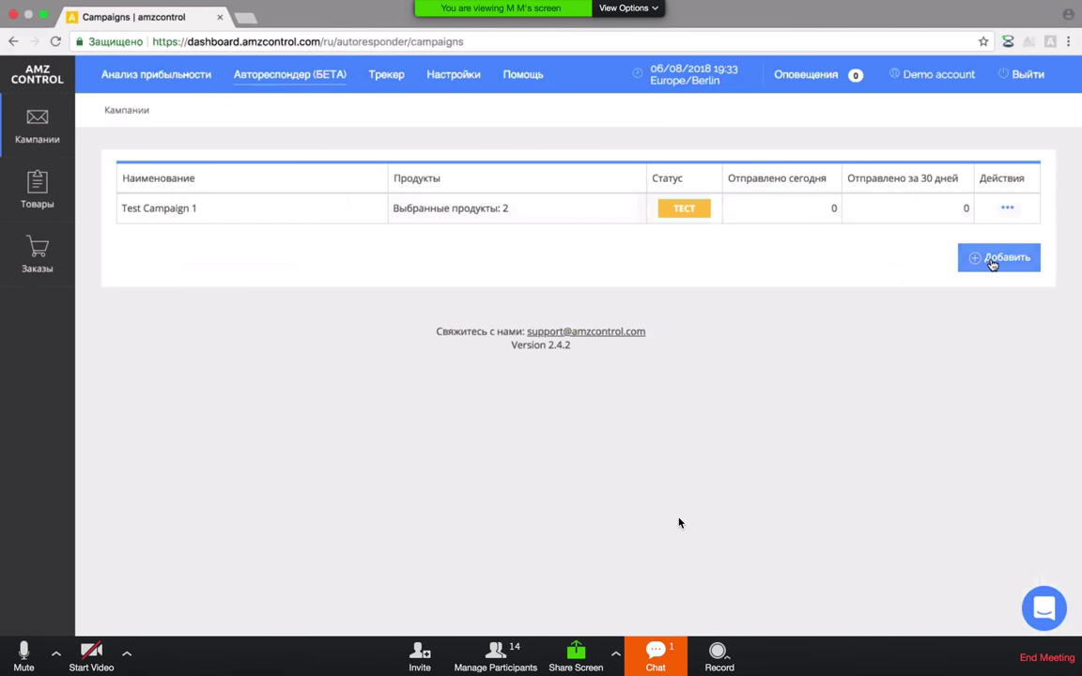
{"action": "left_click", "coordinate": [600, 216]}
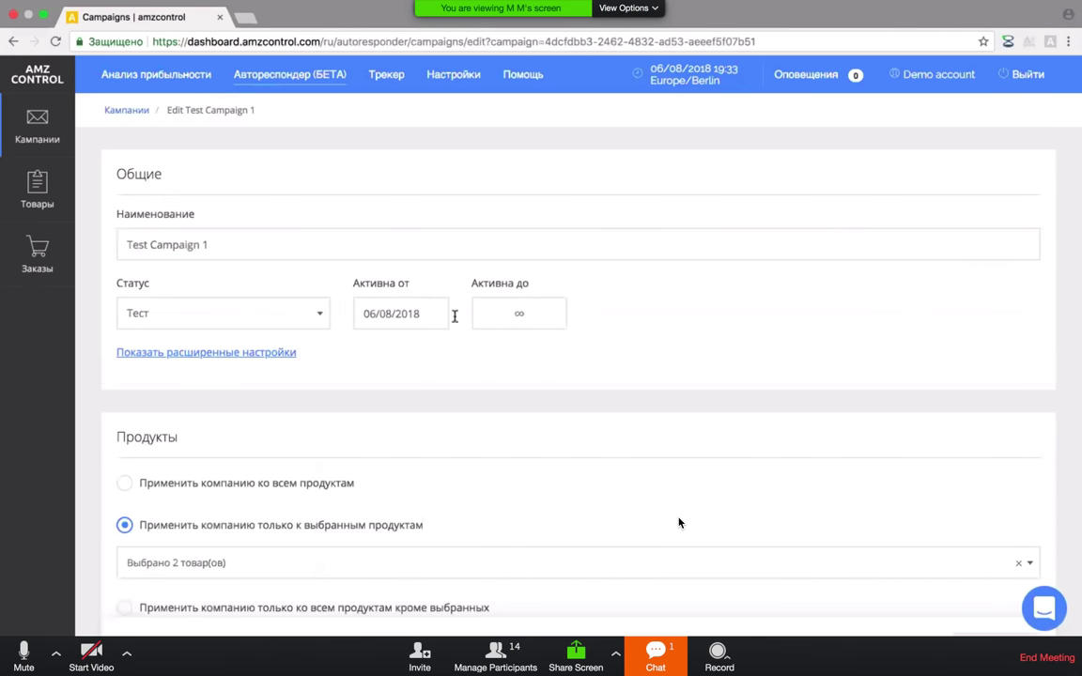
{"action": "left_click", "coordinate": [307, 241]}
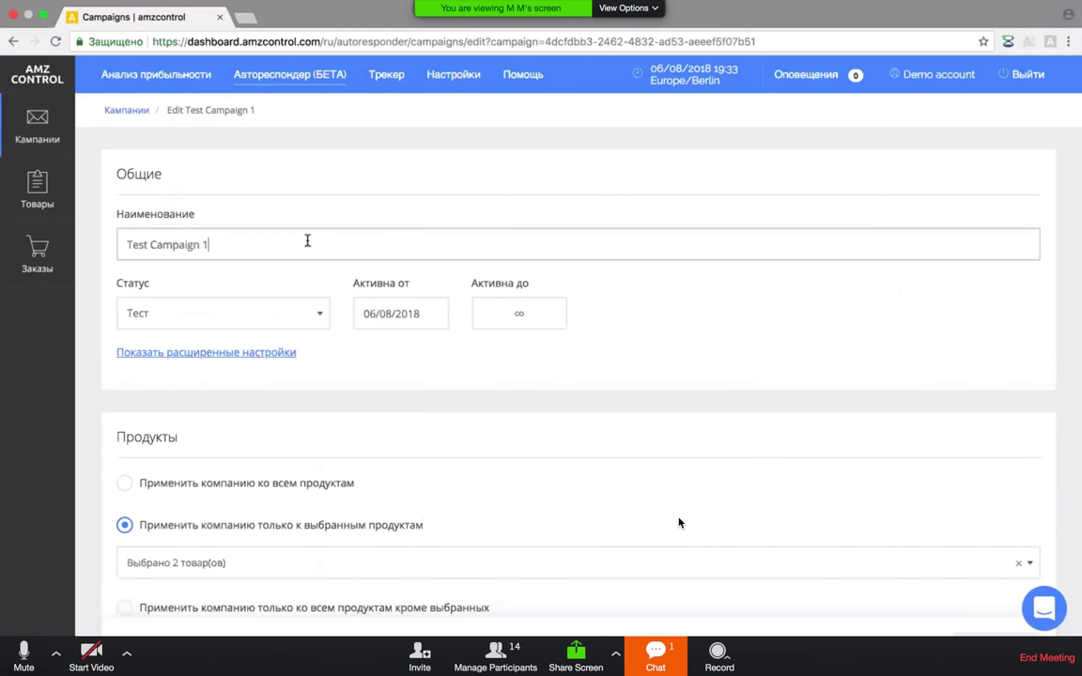
- View the campaign's status options and the start date calendar (Активна от) without changing either
{"action": "left_click", "coordinate": [293, 316]}
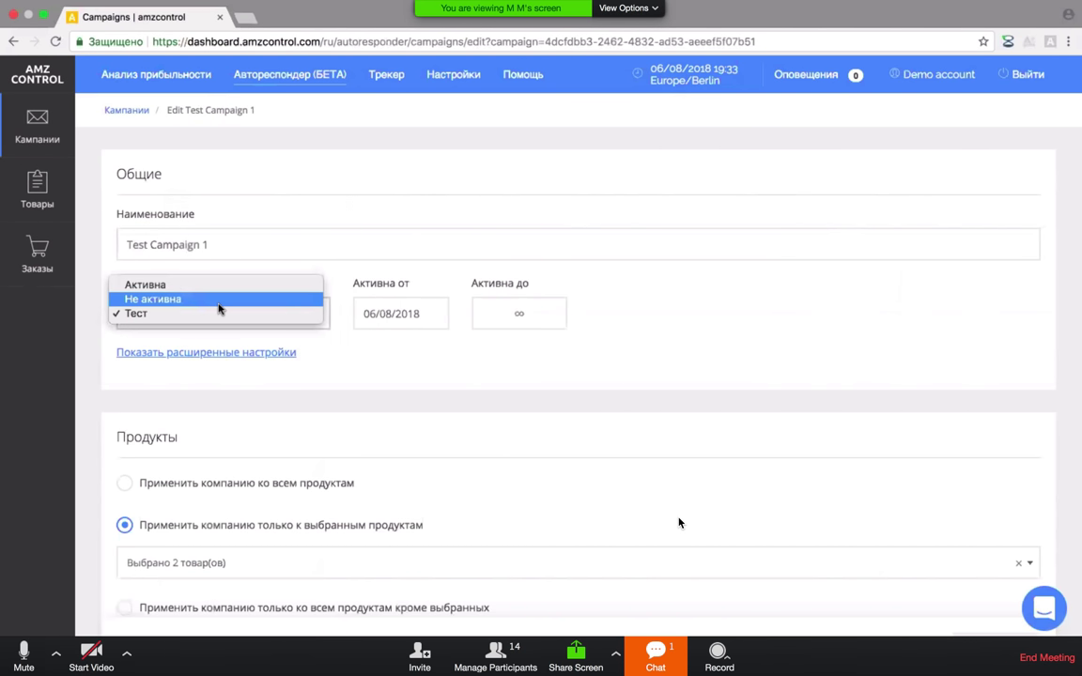
{"action": "left_click", "coordinate": [377, 351]}
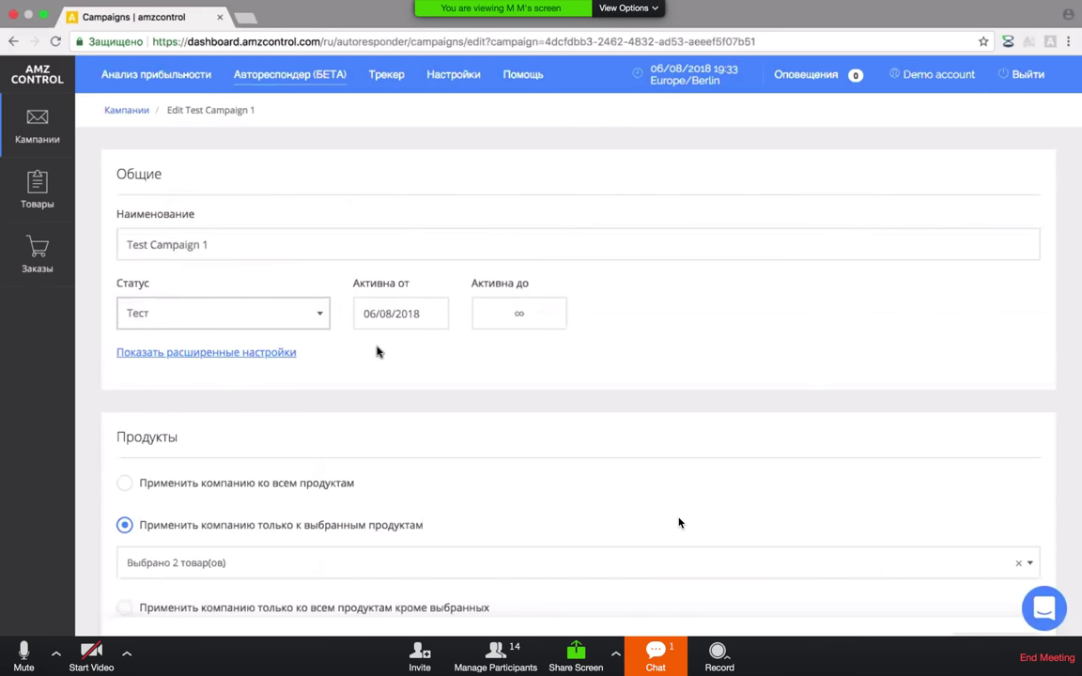
{"action": "left_click", "coordinate": [423, 315]}
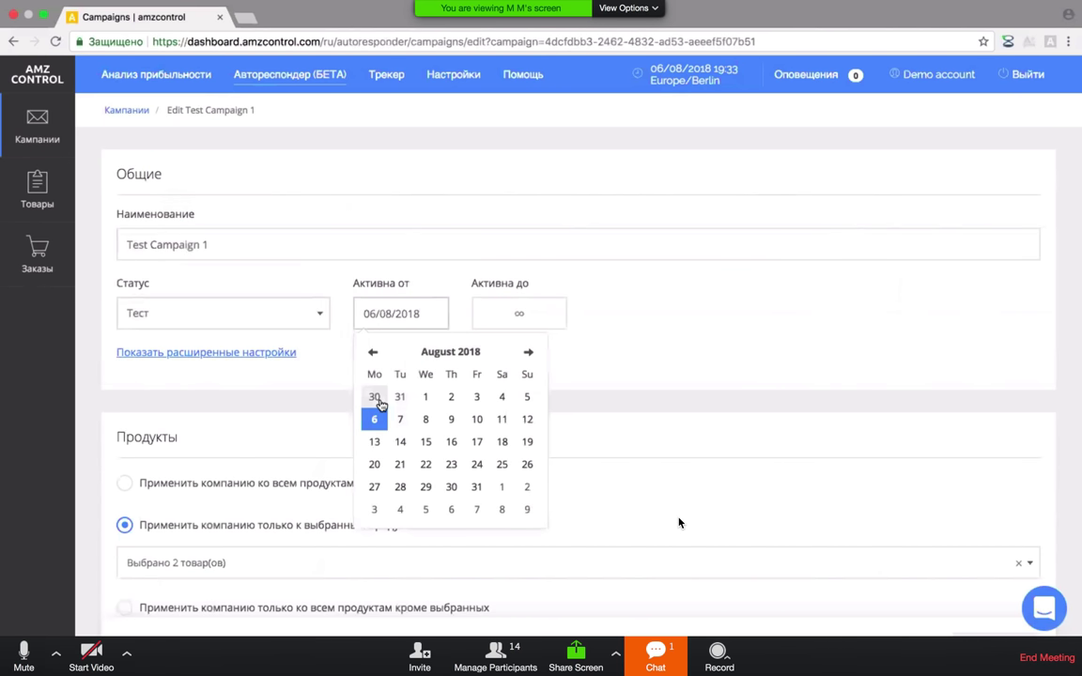
{"action": "left_click", "coordinate": [646, 374]}
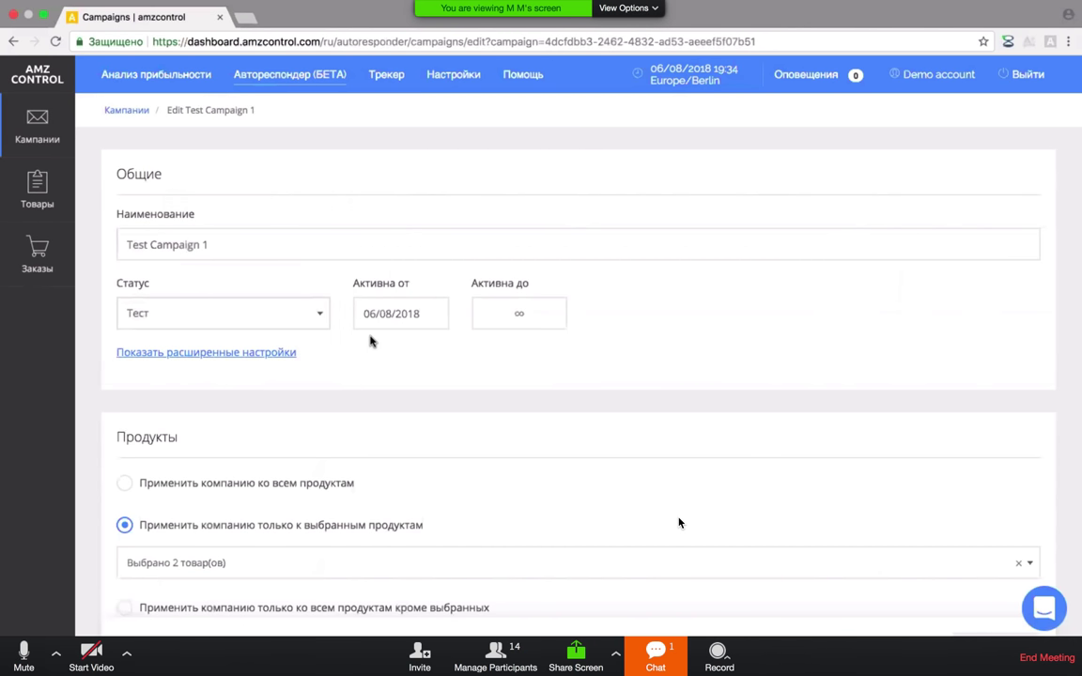
- Show the campaign's advanced settings, examine the exclusion, marketplace and country options, and hide the settings again
{"action": "scroll", "coordinate": [371, 341], "scroll_direction": "down", "scroll_amount": 3}
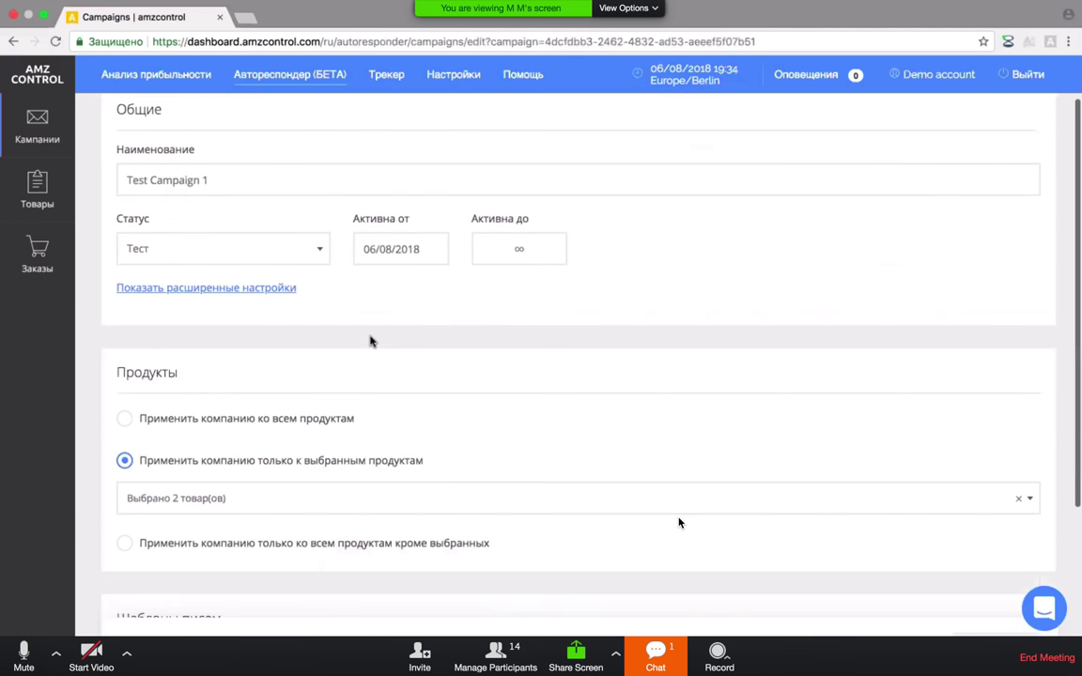
{"action": "left_click", "coordinate": [231, 266]}
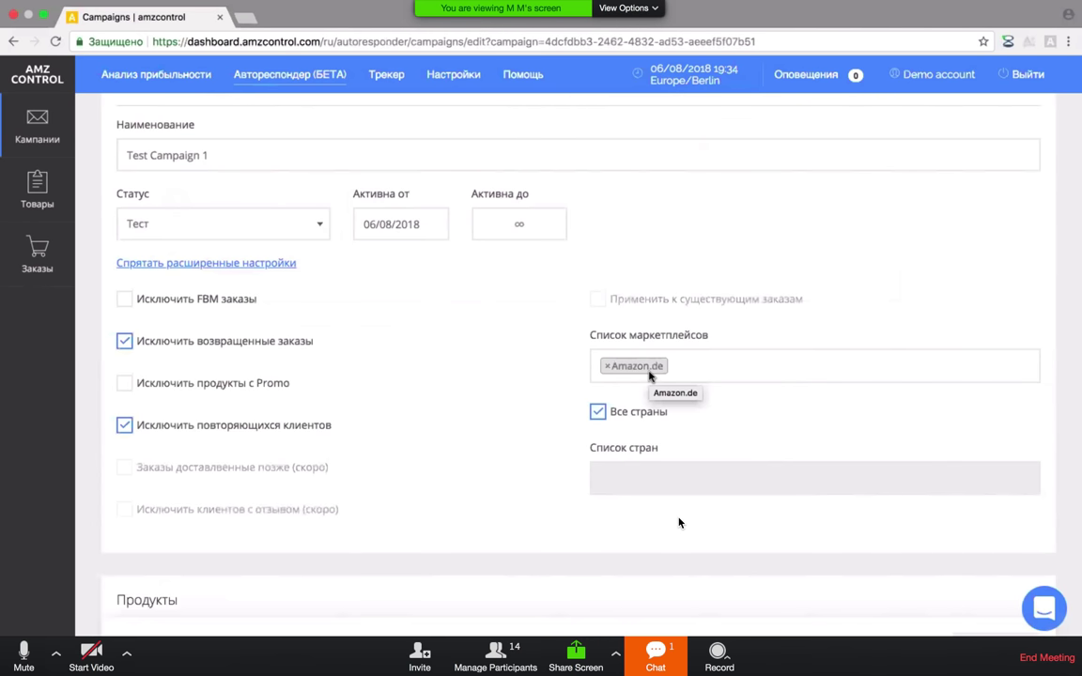
{"action": "double_click", "coordinate": [598, 416]}
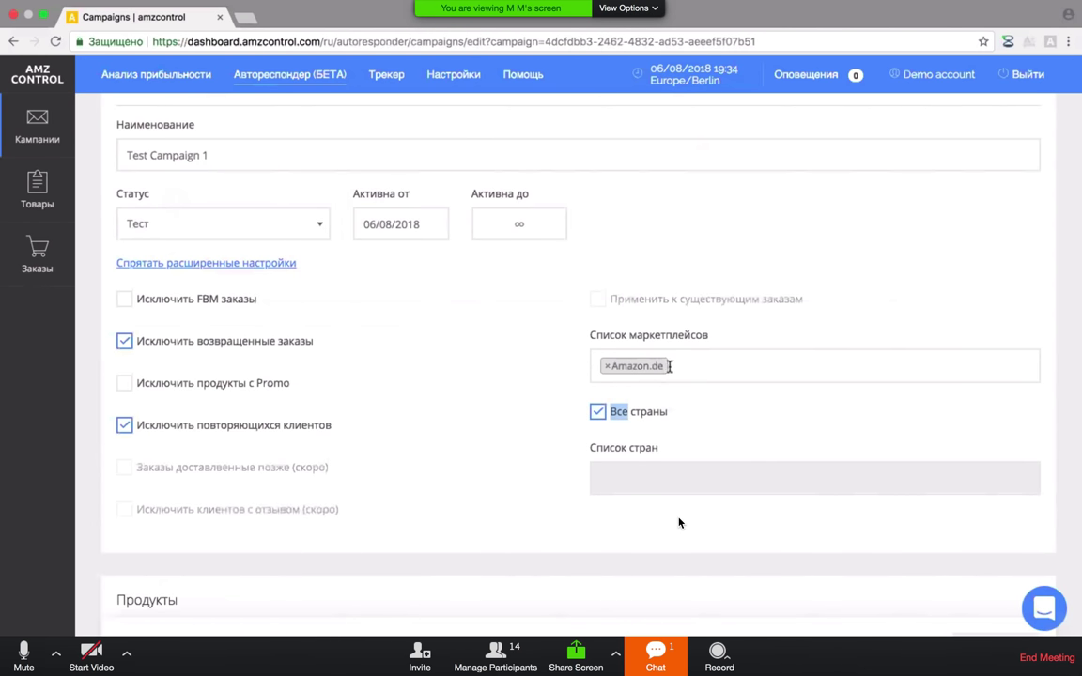
{"action": "left_click", "coordinate": [142, 265]}
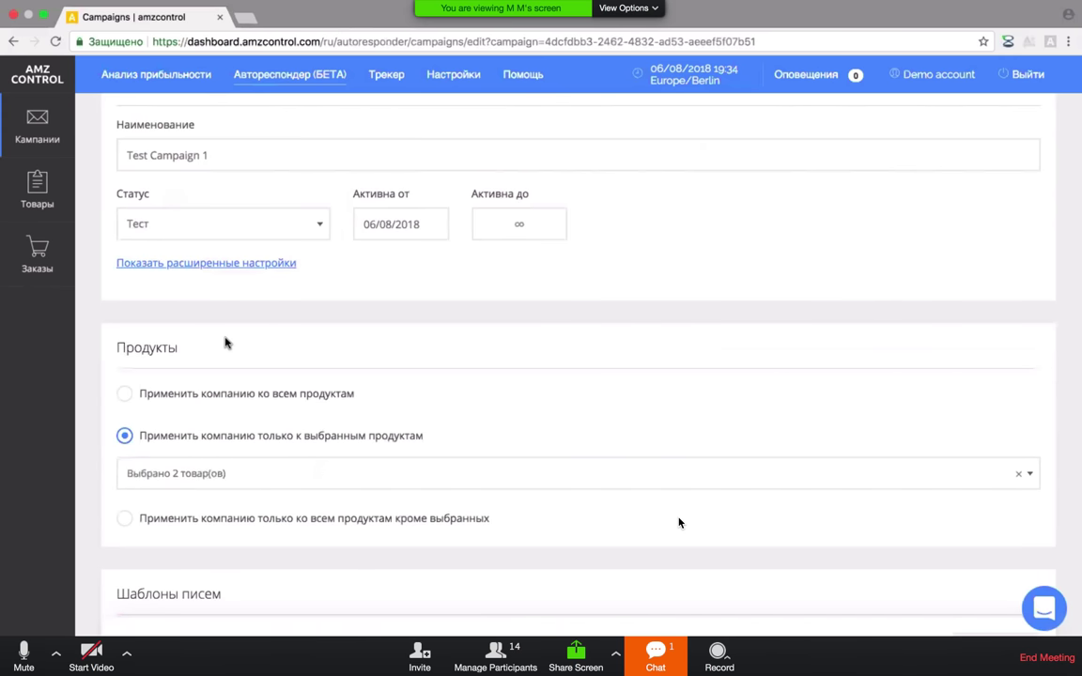
- Browse the product list for applying the campaign to selected products only and close it without changing the selection
{"action": "scroll", "coordinate": [227, 340], "scroll_direction": "down", "scroll_amount": 2}
{"action": "scroll", "coordinate": [227, 342], "scroll_direction": "down", "scroll_amount": 2}
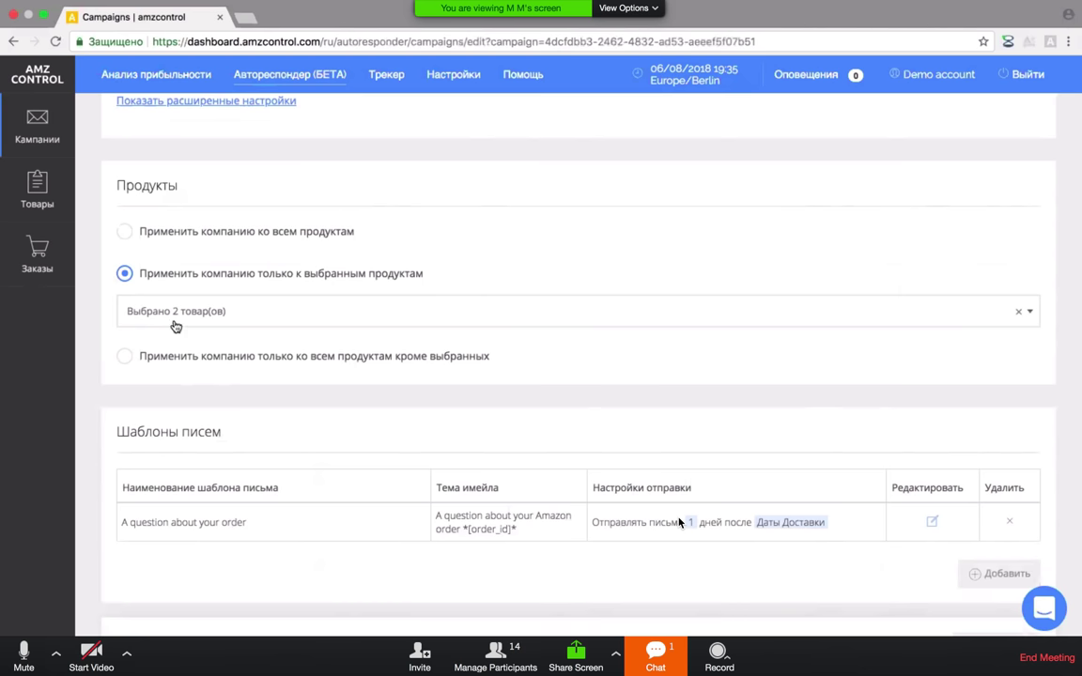
{"action": "left_click", "coordinate": [205, 312]}
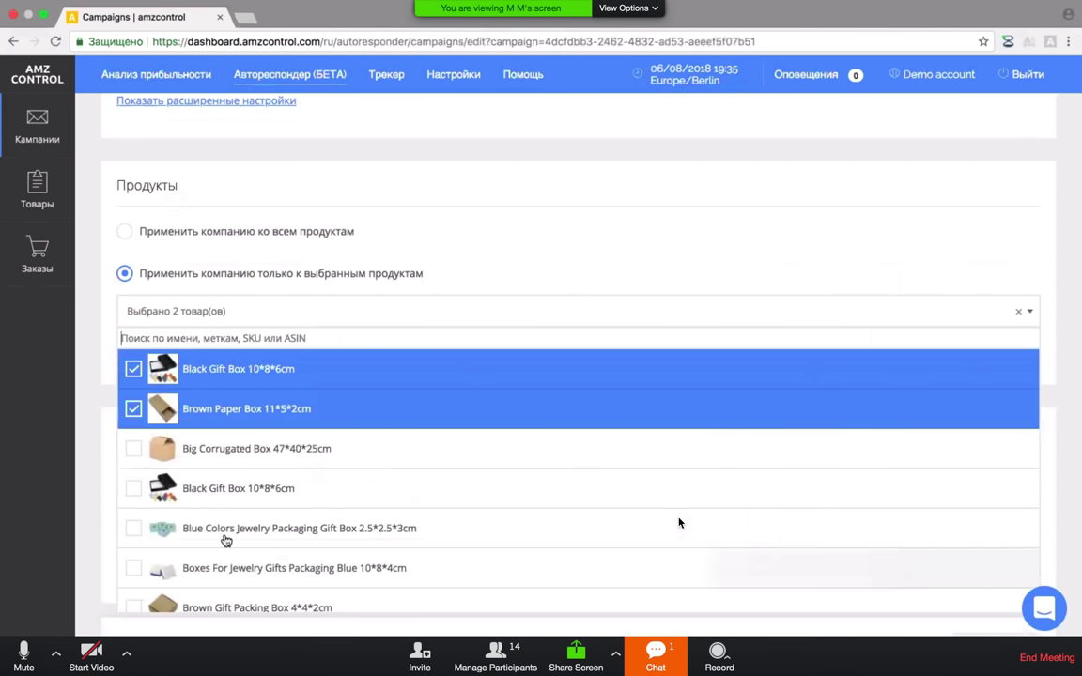
{"action": "scroll", "coordinate": [507, 473], "scroll_direction": "down", "scroll_amount": 5}
{"action": "left_click", "coordinate": [366, 296]}
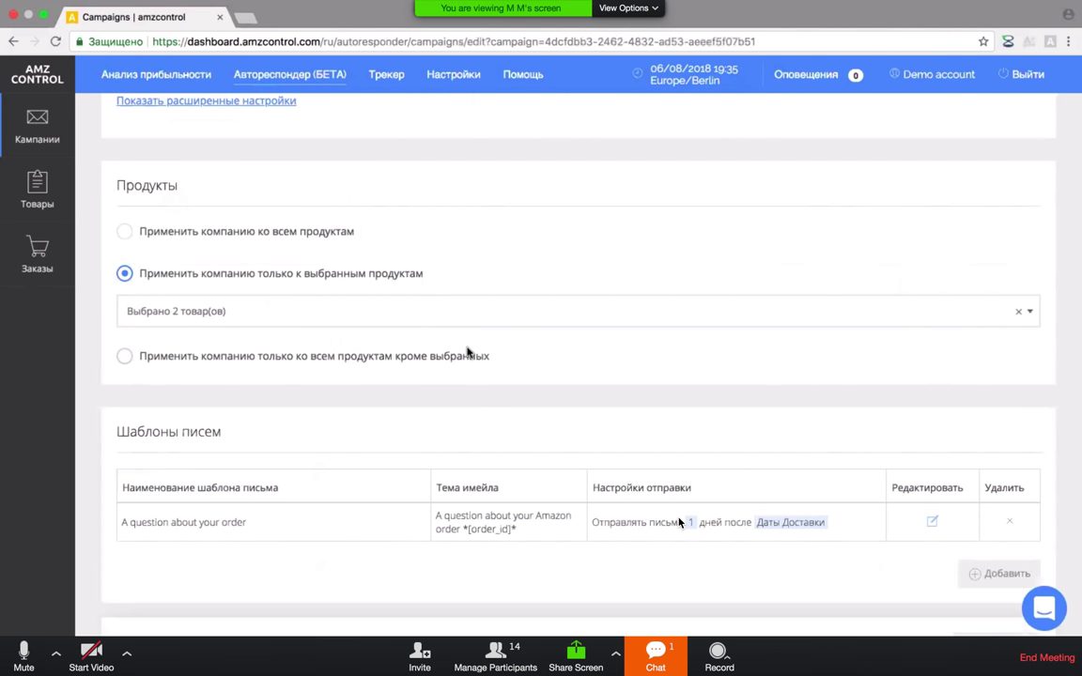
{"action": "scroll", "coordinate": [468, 352], "scroll_direction": "up", "scroll_amount": 3}
- Open the email template "A question about your order" and review its subject, text and sending settings
{"action": "scroll", "coordinate": [467, 352], "scroll_direction": "down", "scroll_amount": 4}
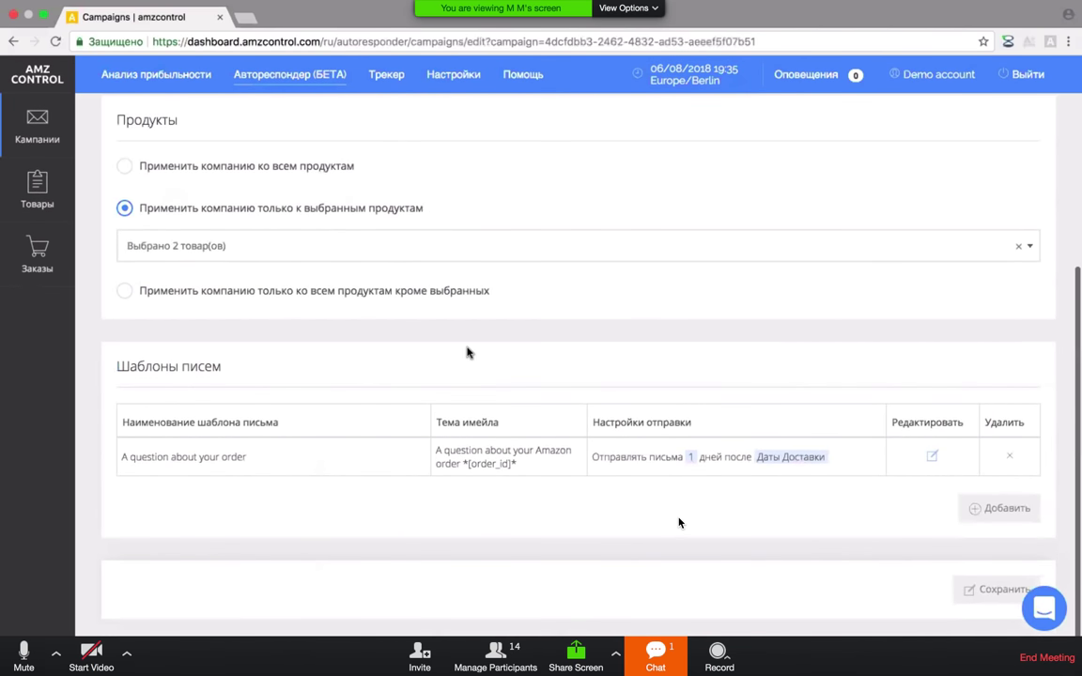
{"action": "left_click", "coordinate": [515, 466]}
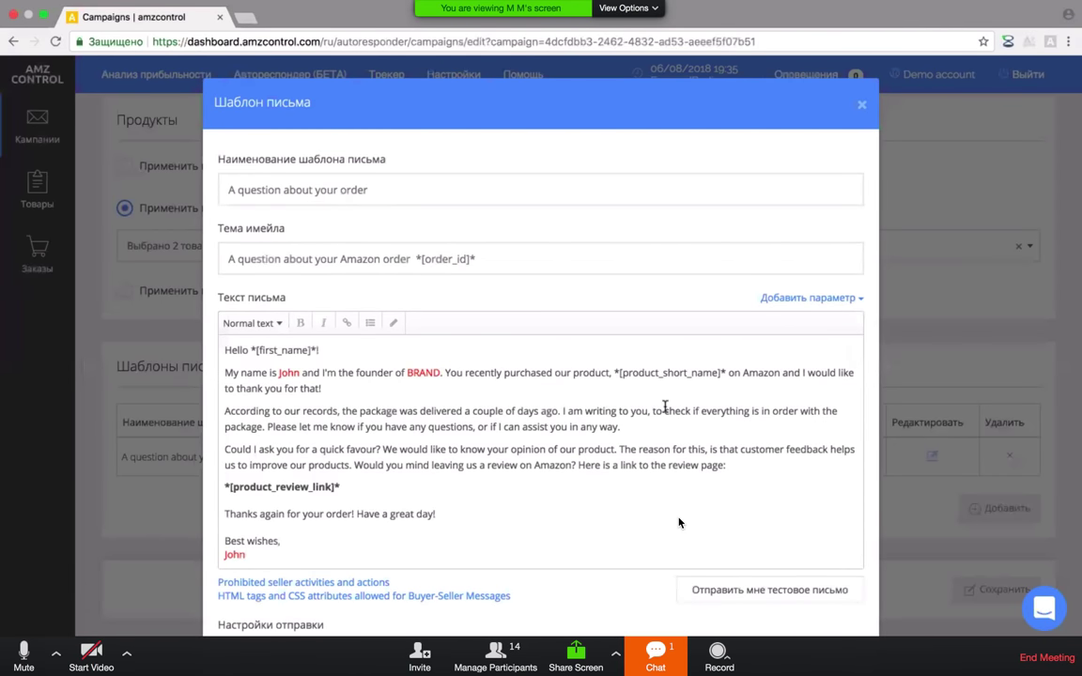
{"action": "scroll", "coordinate": [664, 408], "scroll_direction": "down", "scroll_amount": 2}
{"action": "scroll", "coordinate": [663, 406], "scroll_direction": "up", "scroll_amount": 2}
{"action": "scroll", "coordinate": [663, 406], "scroll_direction": "down", "scroll_amount": 2}
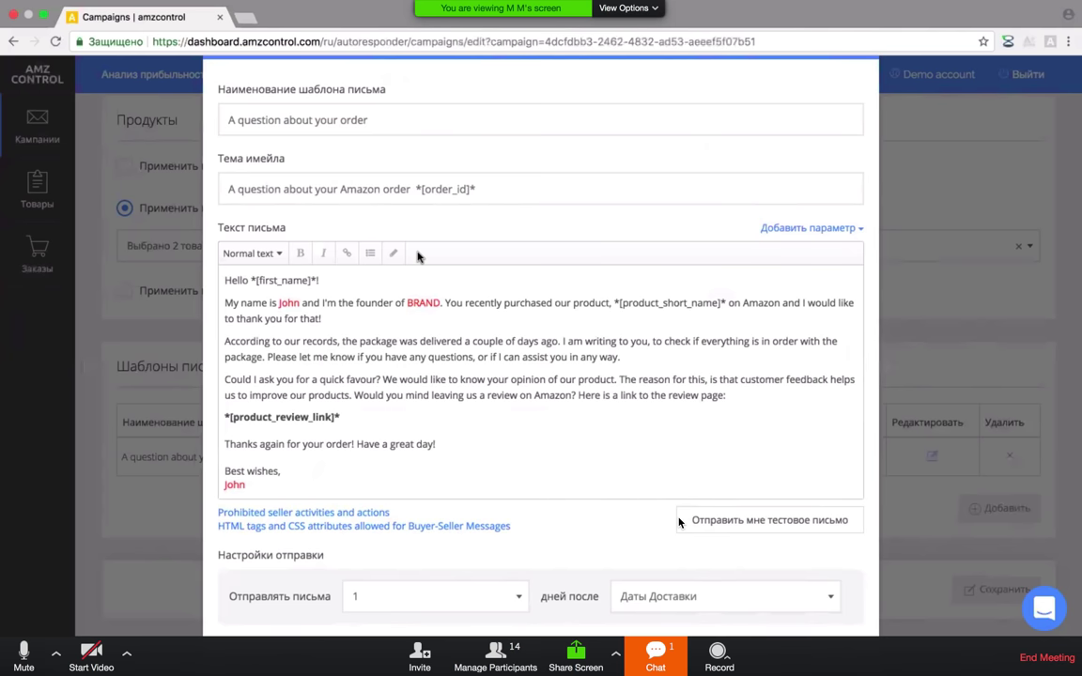
{"action": "scroll", "coordinate": [418, 256], "scroll_direction": "up", "scroll_amount": 1}
{"action": "scroll", "coordinate": [417, 256], "scroll_direction": "down", "scroll_amount": 2}
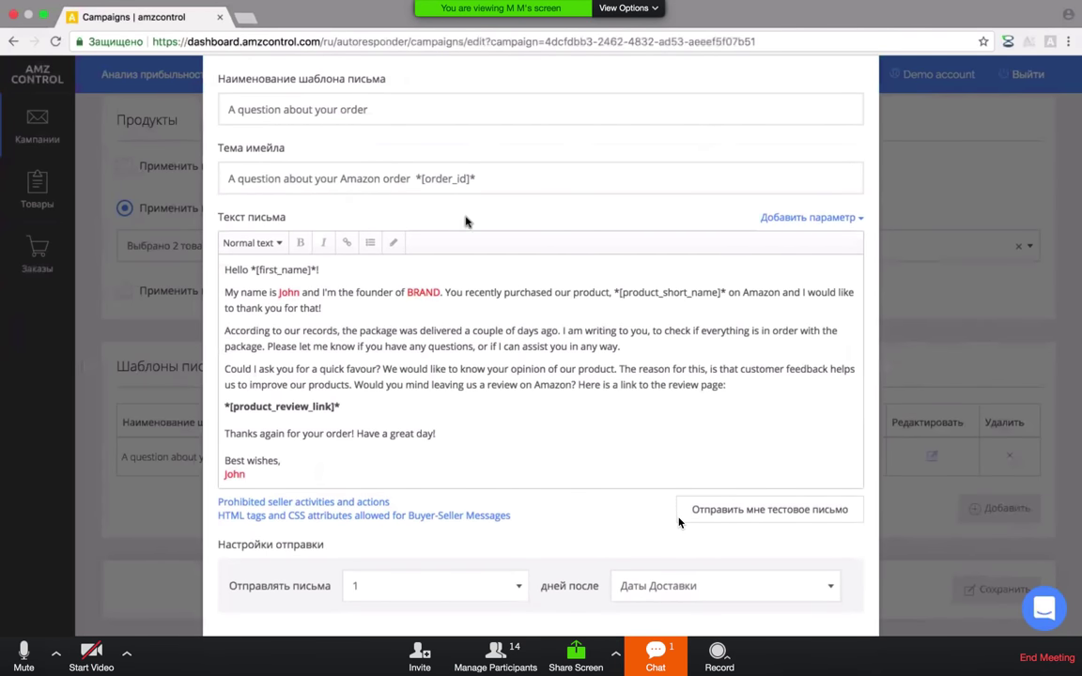
- Look through the parameters that can be added to the letter text (Добавить параметр) and close the list
{"action": "left_click", "coordinate": [813, 218]}
{"action": "scroll", "coordinate": [798, 319], "scroll_direction": "down", "scroll_amount": 4}
{"action": "scroll", "coordinate": [798, 322], "scroll_direction": "down", "scroll_amount": 1}
{"action": "scroll", "coordinate": [778, 325], "scroll_direction": "up", "scroll_amount": 3}
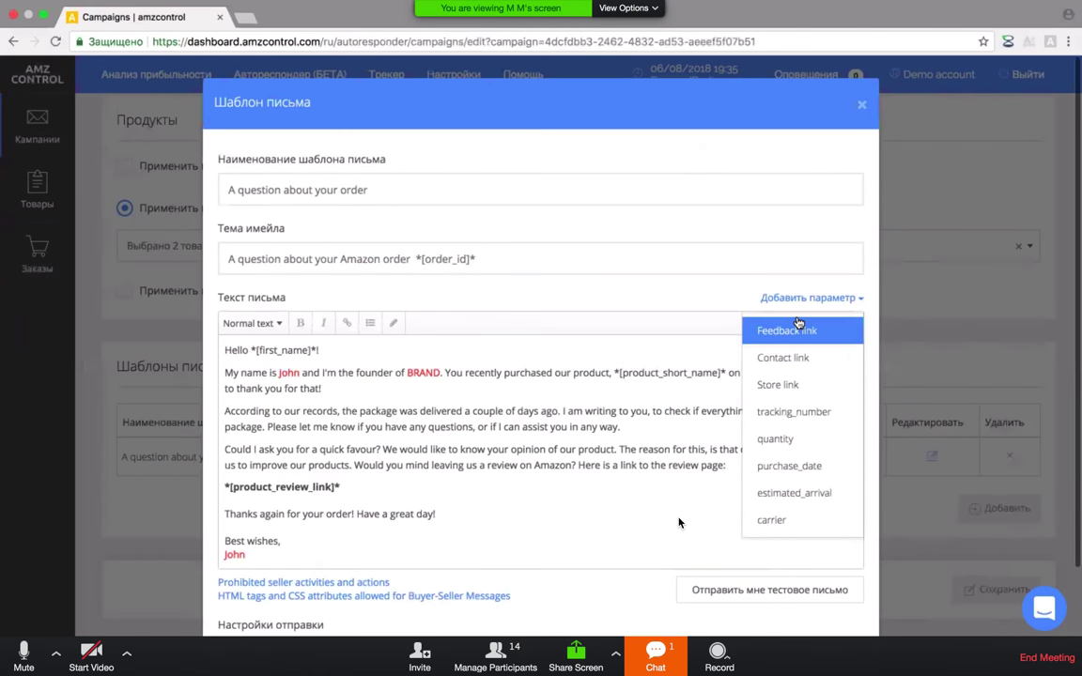
{"action": "scroll", "coordinate": [793, 359], "scroll_direction": "up", "scroll_amount": 4}
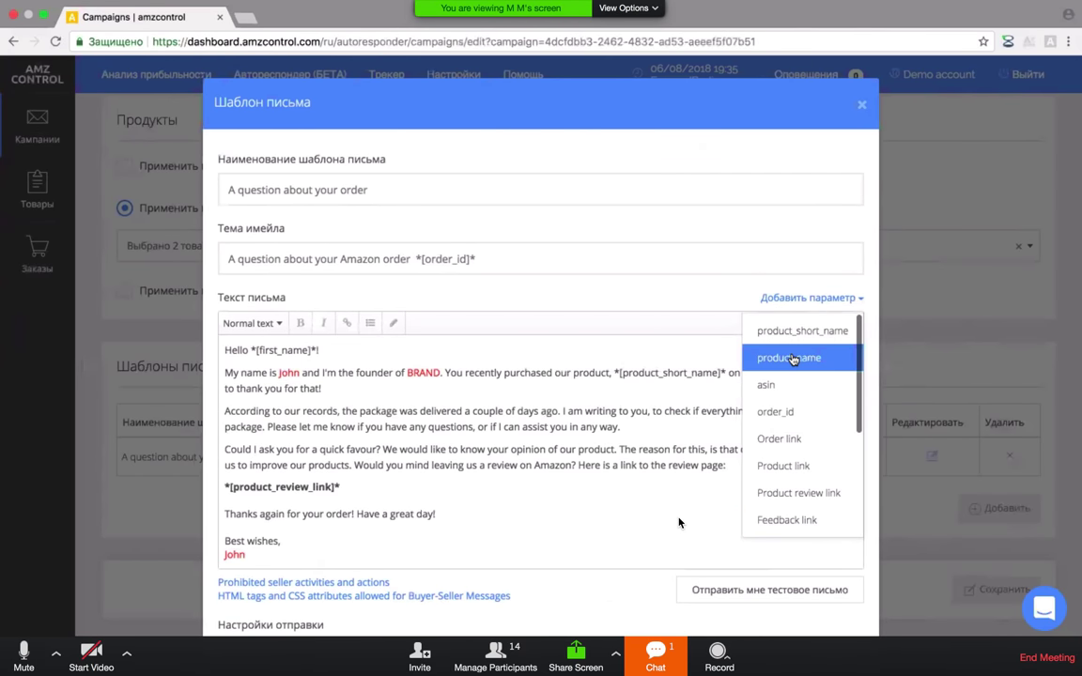
{"action": "left_click", "coordinate": [695, 290]}
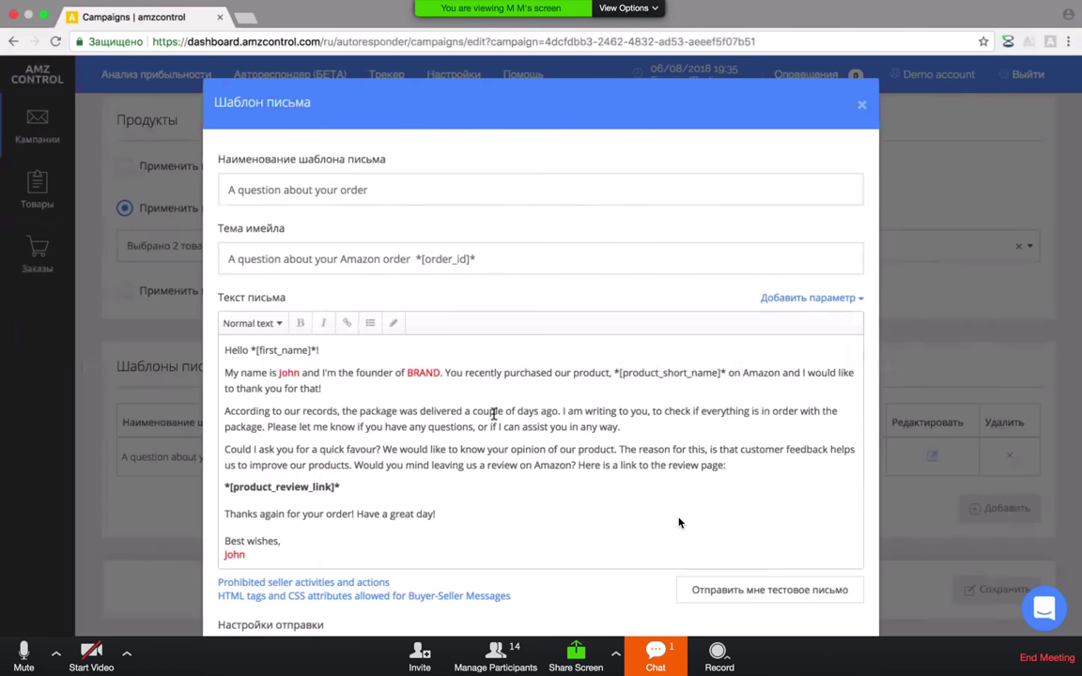
- Highlight the *[order_id]* parameter in the email subject, clear the highlight and return to the letter text
{"action": "scroll", "coordinate": [493, 414], "scroll_direction": "down", "scroll_amount": 2}
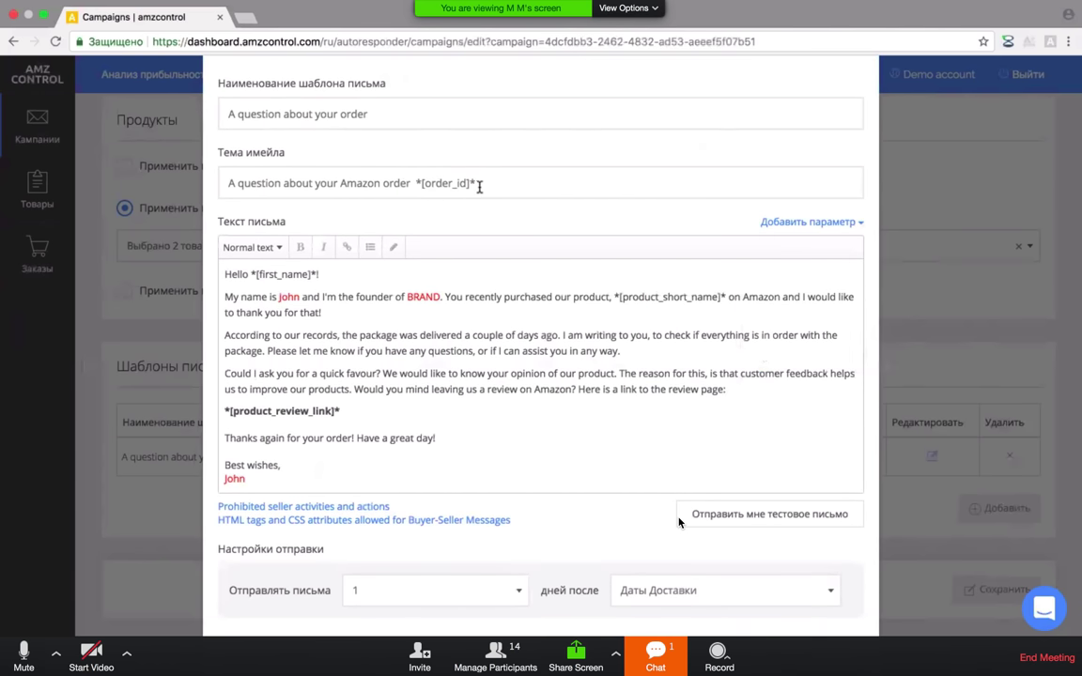
{"action": "left_click_drag", "start_coordinate": [475, 184], "coordinate": [415, 187]}
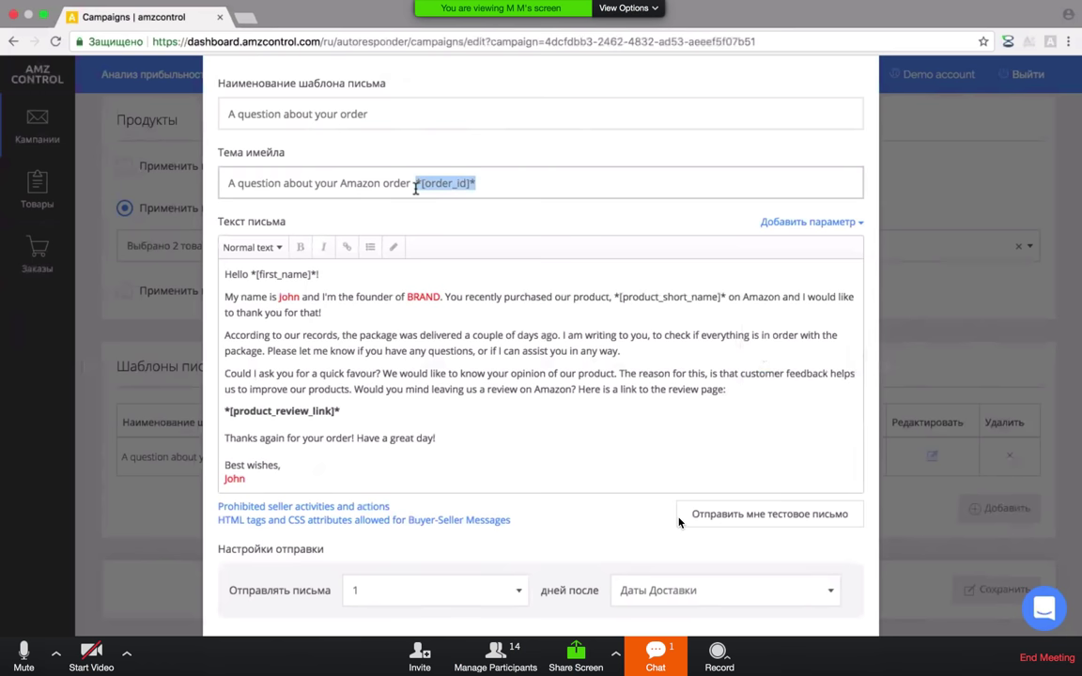
{"action": "left_click", "coordinate": [529, 188]}
{"action": "scroll", "coordinate": [453, 311], "scroll_direction": "down", "scroll_amount": 1}
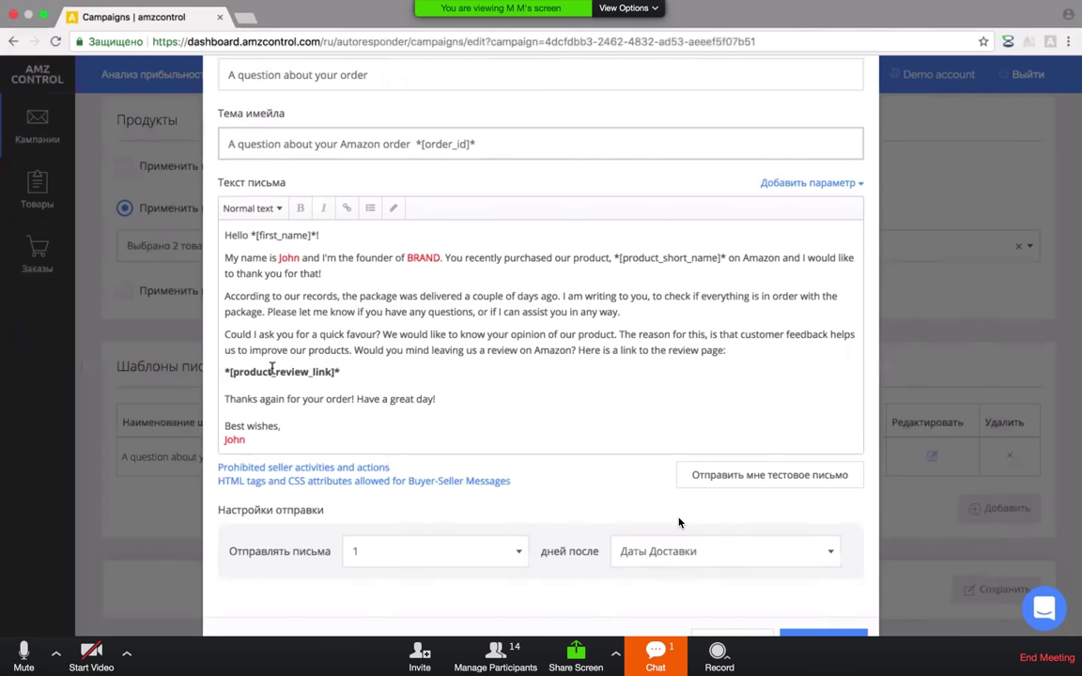
- Try sending delays of 5 and 9 days after the delivery date, and set the delay back to 1 day
{"action": "scroll", "coordinate": [272, 369], "scroll_direction": "down", "scroll_amount": 1}
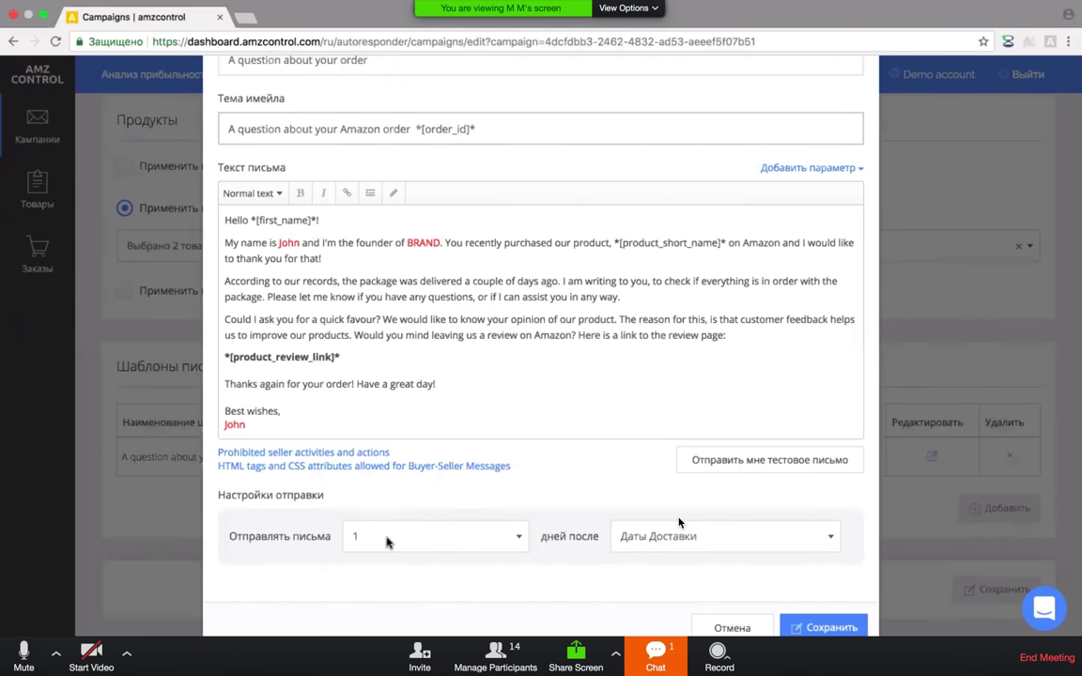
{"action": "left_click", "coordinate": [407, 539]}
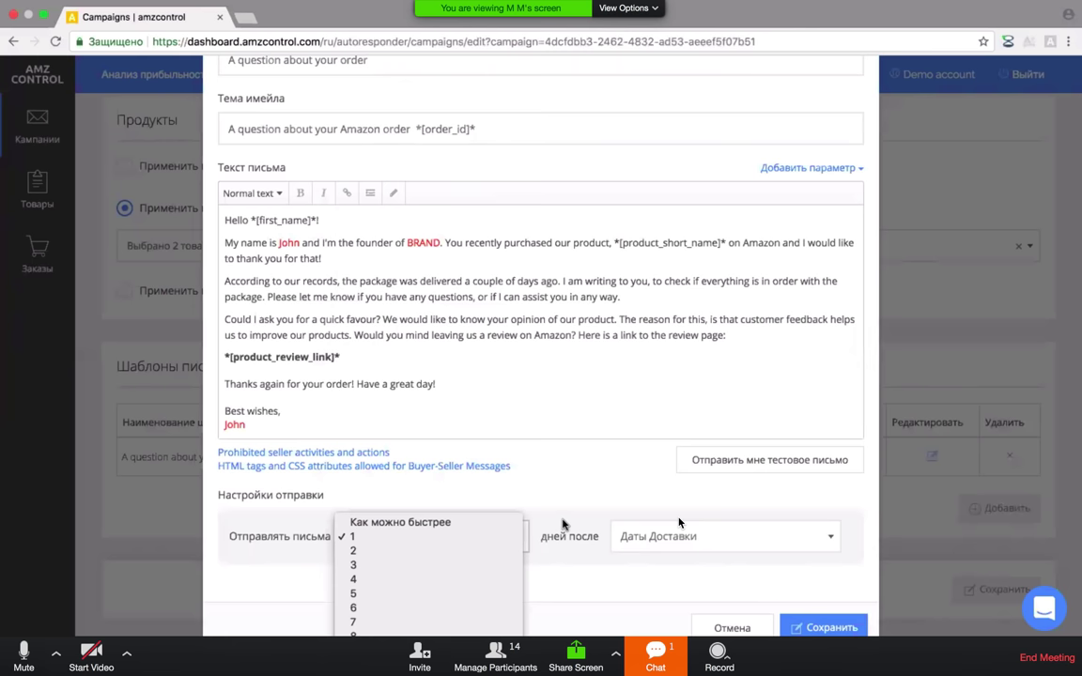
{"action": "key", "text": "Escape"}
{"action": "left_click", "coordinate": [497, 536]}
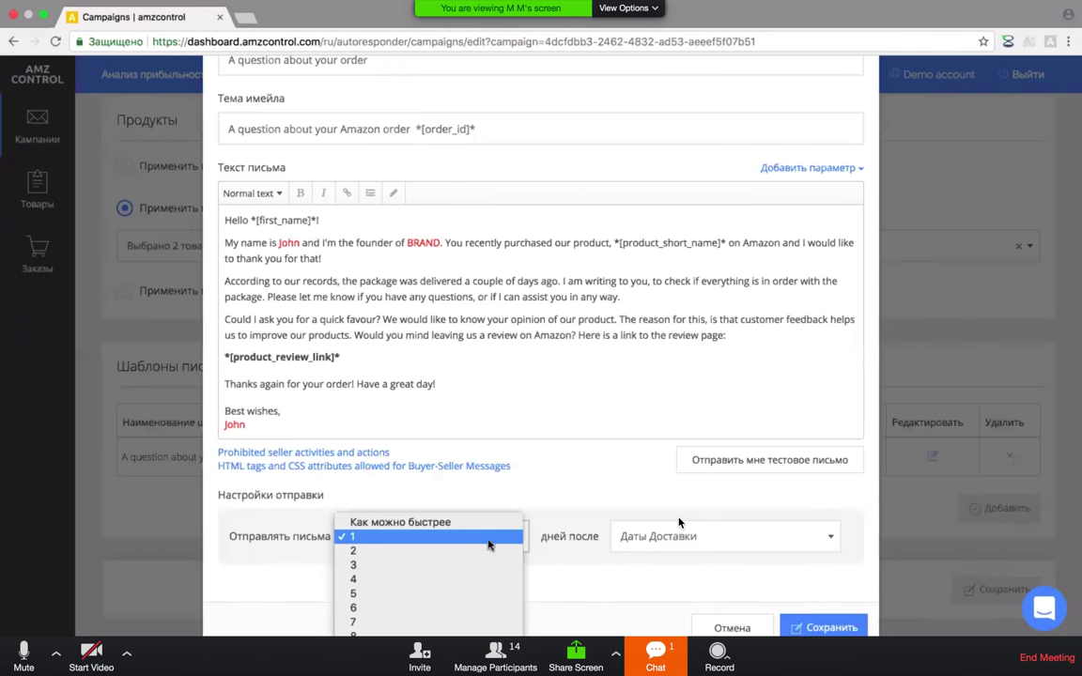
{"action": "left_click", "coordinate": [441, 594]}
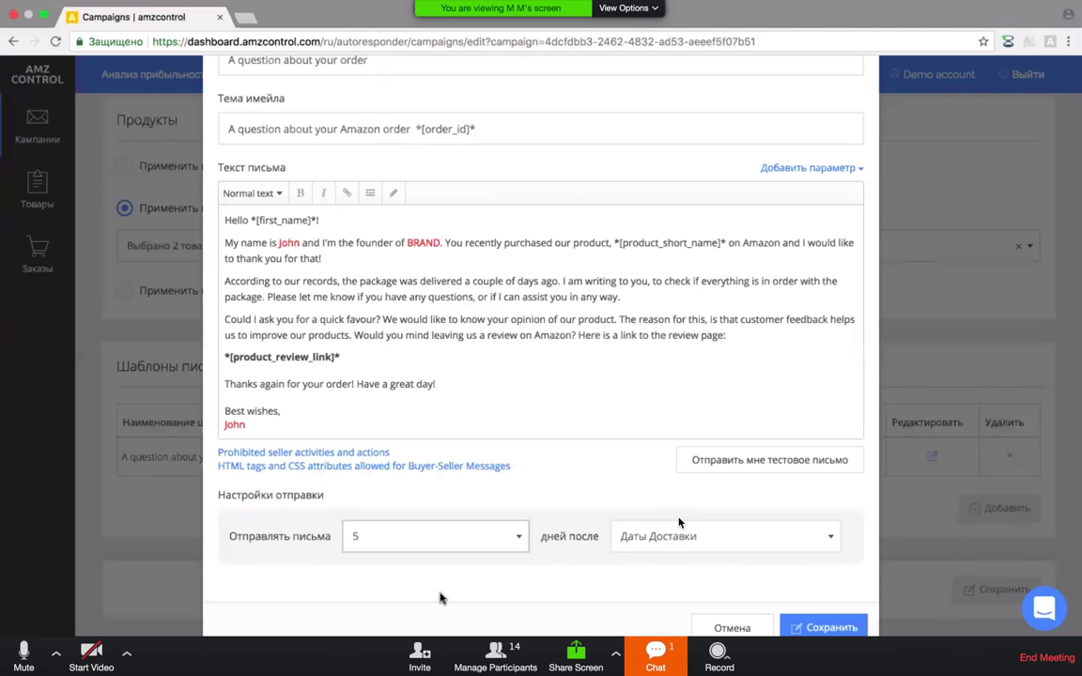
{"action": "left_click", "coordinate": [456, 537]}
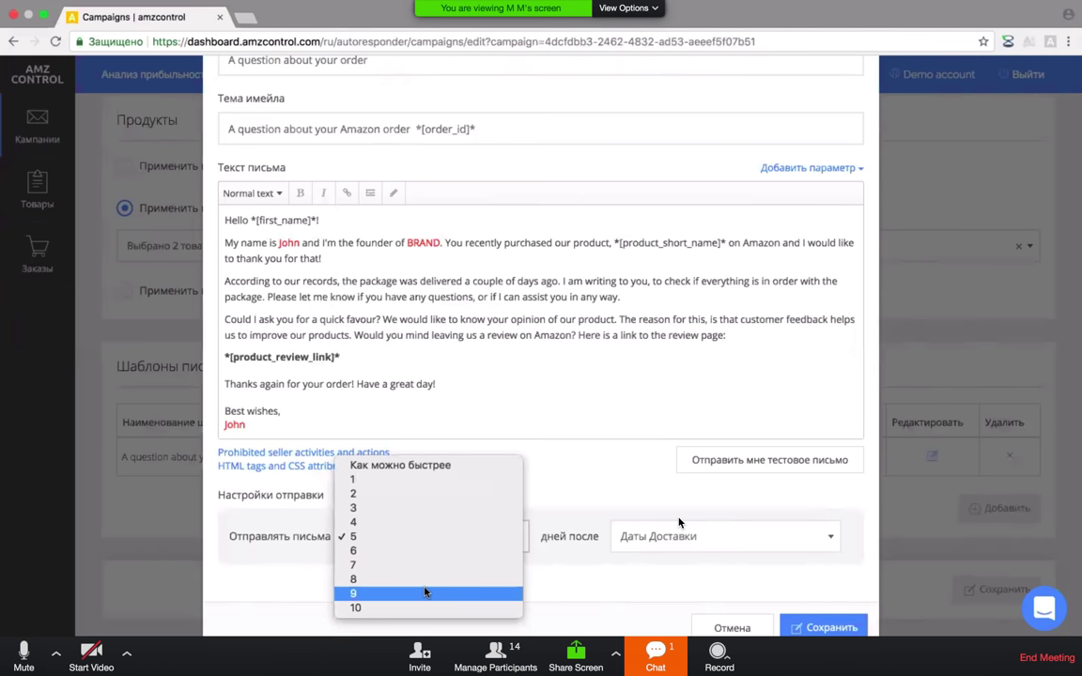
{"action": "left_click", "coordinate": [425, 592]}
{"action": "left_click", "coordinate": [442, 539]}
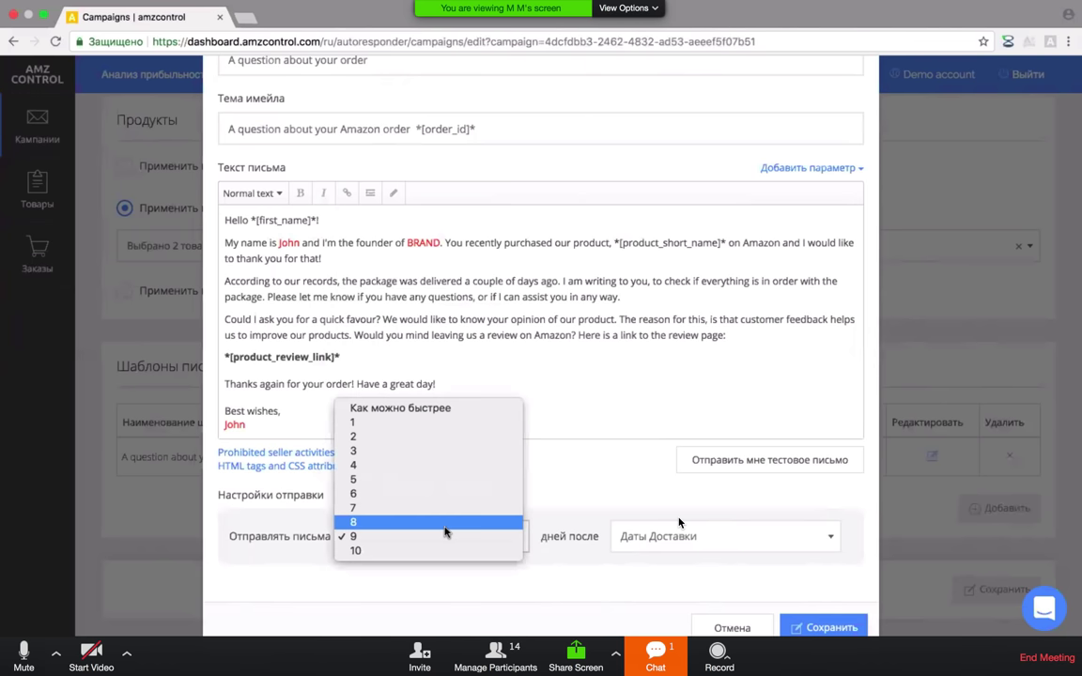
{"action": "left_click", "coordinate": [384, 427]}
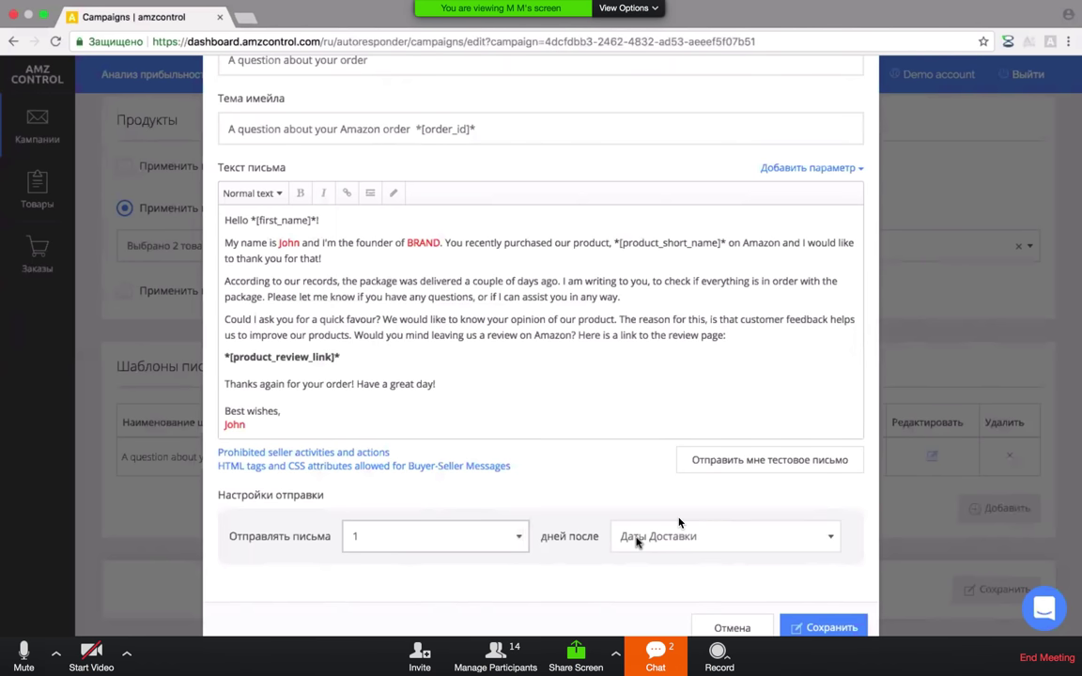
- Highlight the letter text, clear the highlight, and close the email template without saving
{"action": "left_click_drag", "start_coordinate": [544, 422], "coordinate": [250, 221]}
{"action": "left_click", "coordinate": [541, 380]}
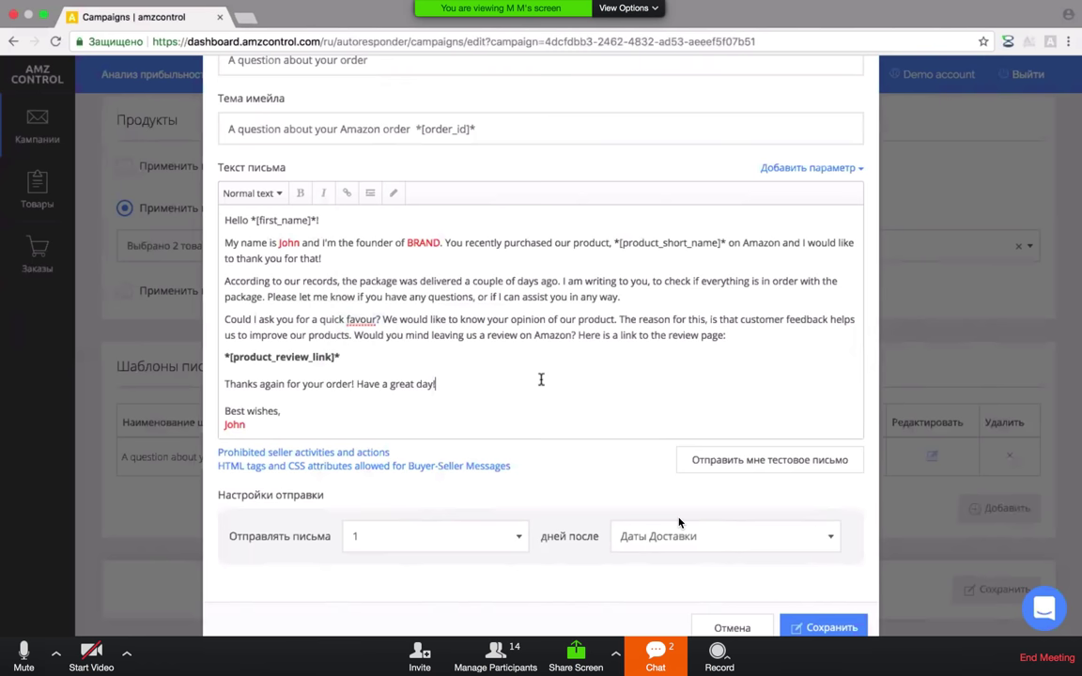
{"action": "left_click", "coordinate": [741, 627]}
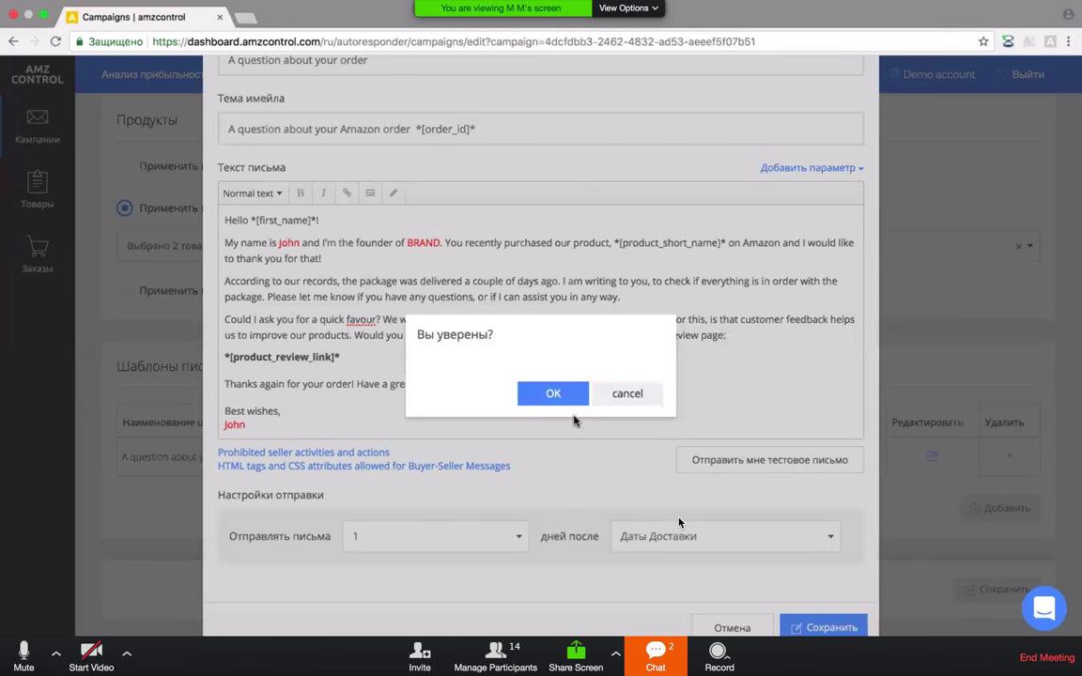
{"action": "left_click", "coordinate": [554, 392]}
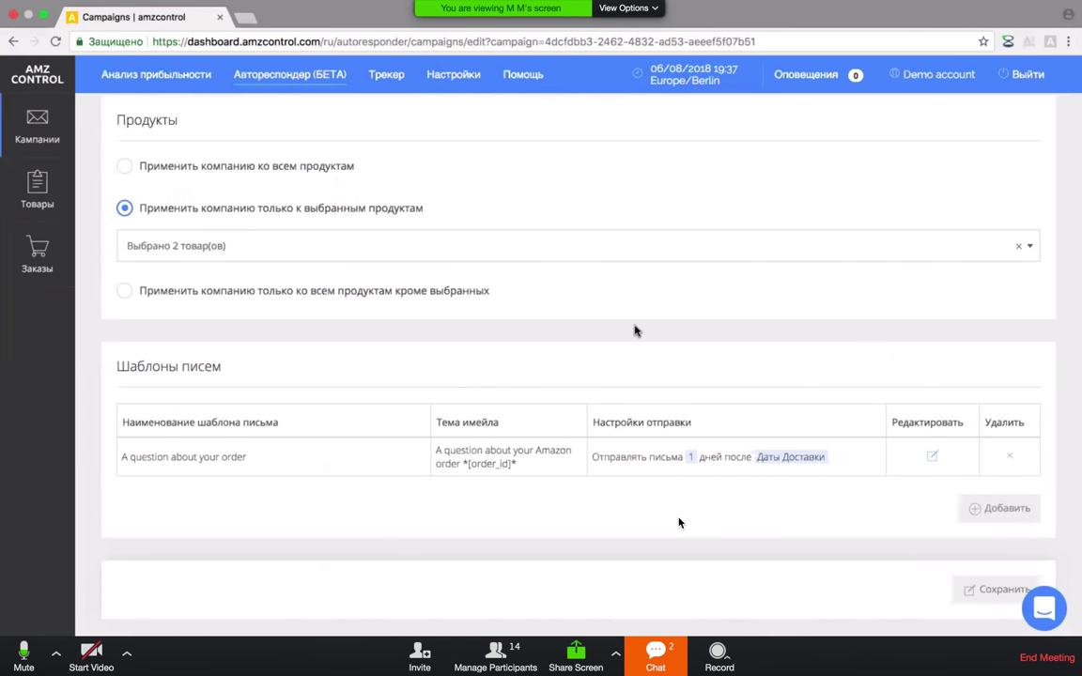
- Leave the Test Campaign 1 edit page and return to the autoresponder's campaign list
{"action": "scroll", "coordinate": [634, 330], "scroll_direction": "up", "scroll_amount": 3}
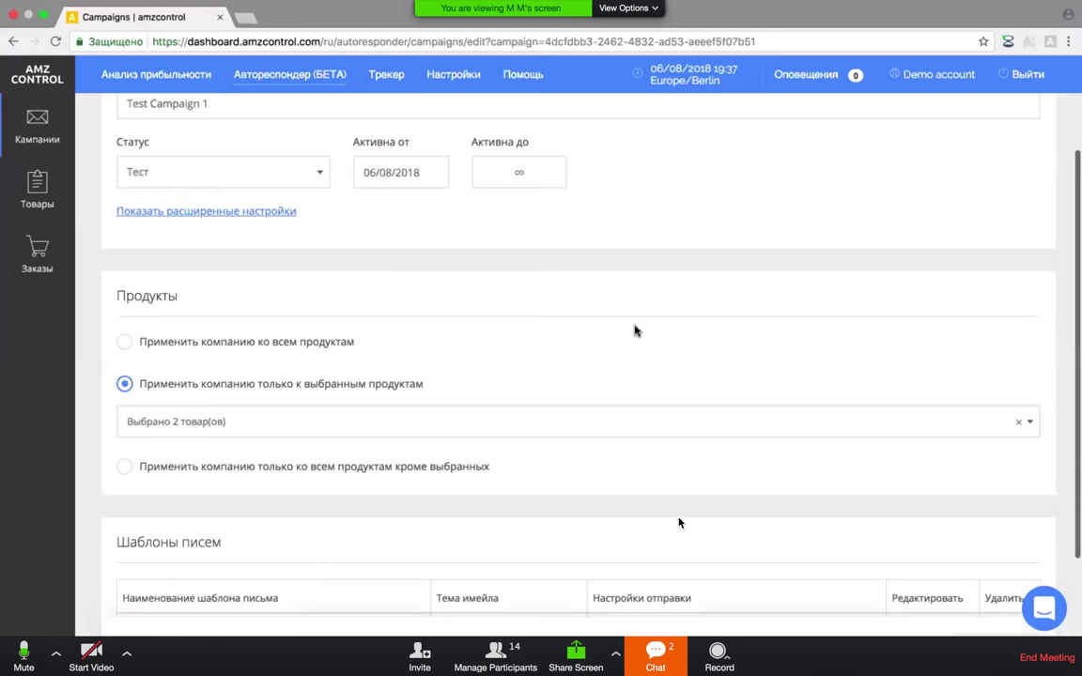
{"action": "scroll", "coordinate": [634, 331], "scroll_direction": "up", "scroll_amount": 2}
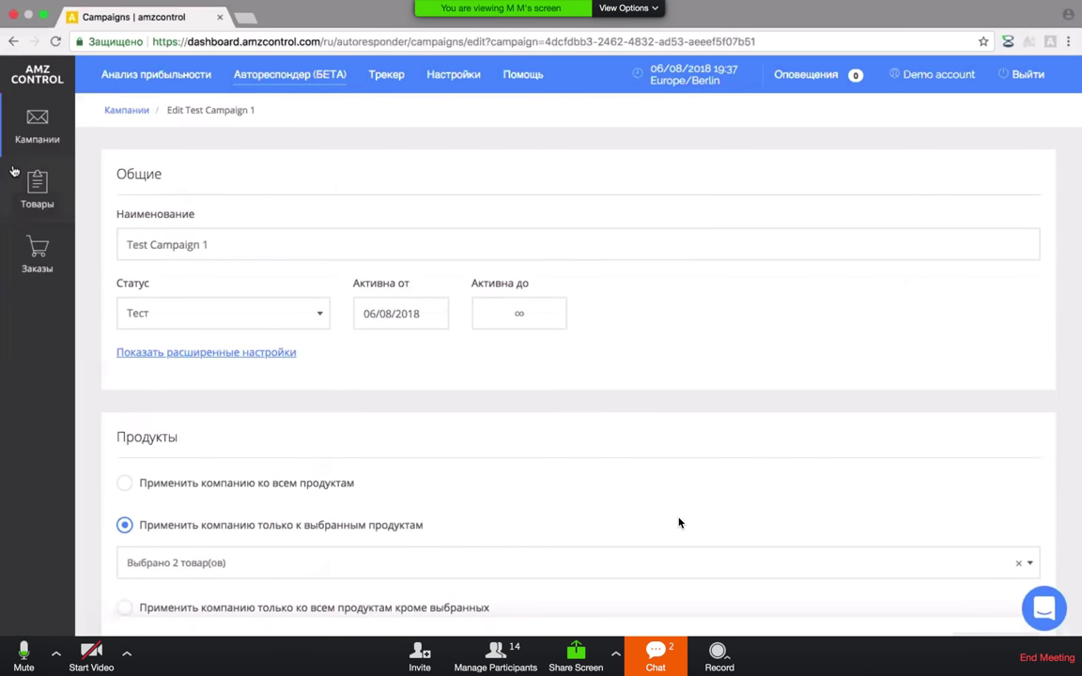
{"action": "left_click", "coordinate": [41, 147]}
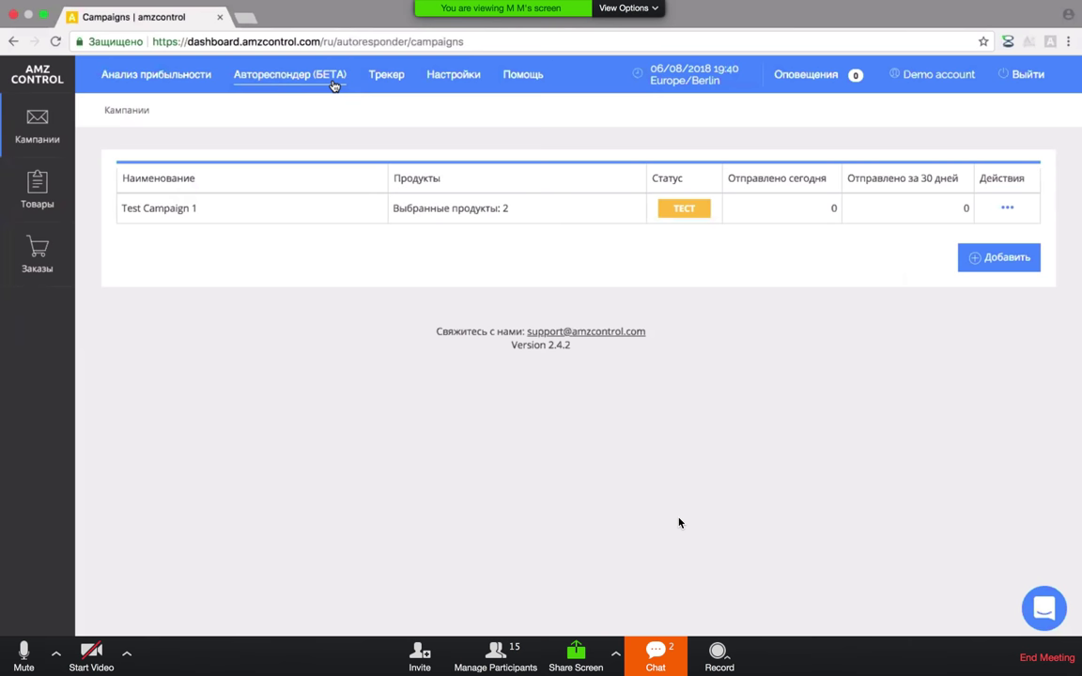
{"action": "left_click", "coordinate": [332, 86]}
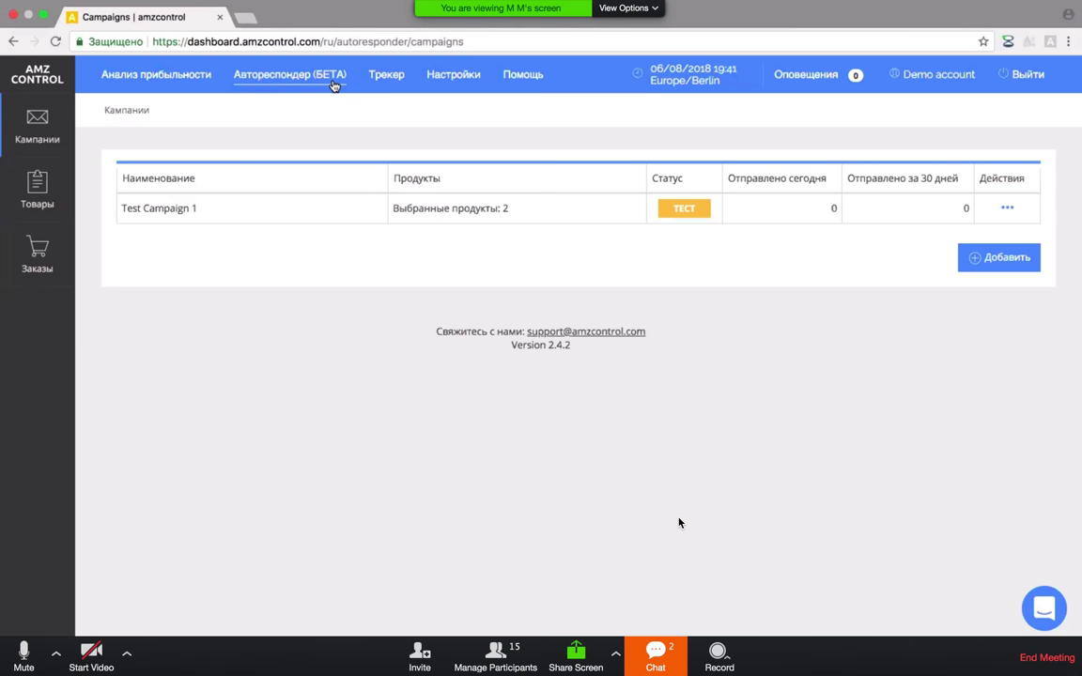
- Reopen Test Campaign 1 and open its email template "A question about your order"
{"action": "left_click", "coordinate": [252, 216]}
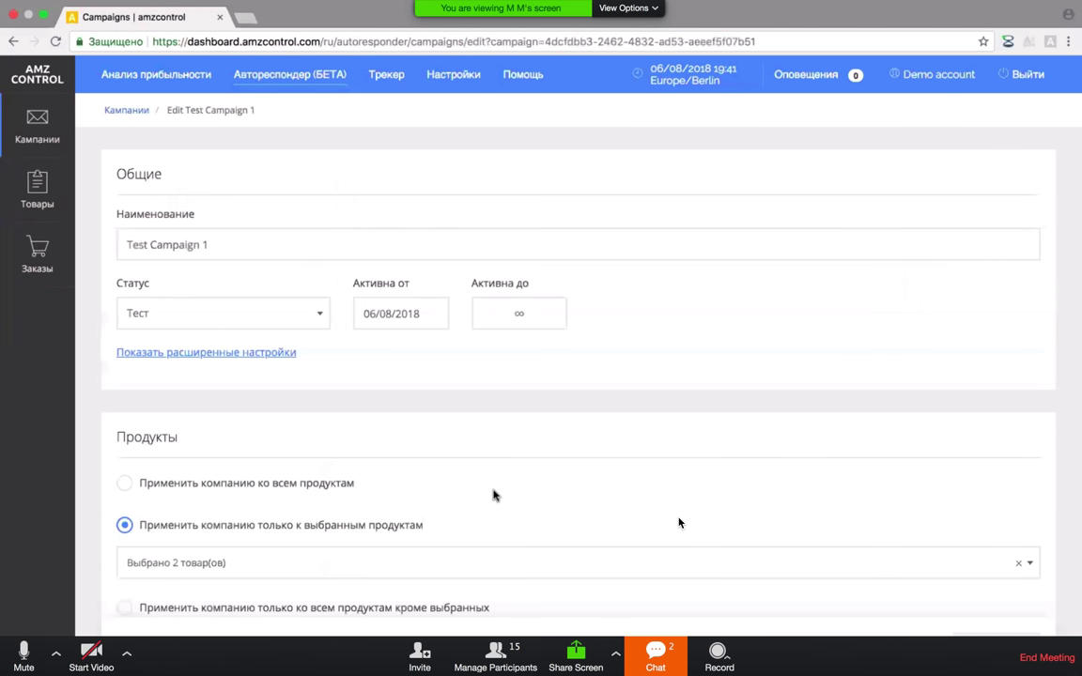
{"action": "scroll", "coordinate": [493, 487], "scroll_direction": "down", "scroll_amount": 3}
{"action": "left_click", "coordinate": [349, 584]}
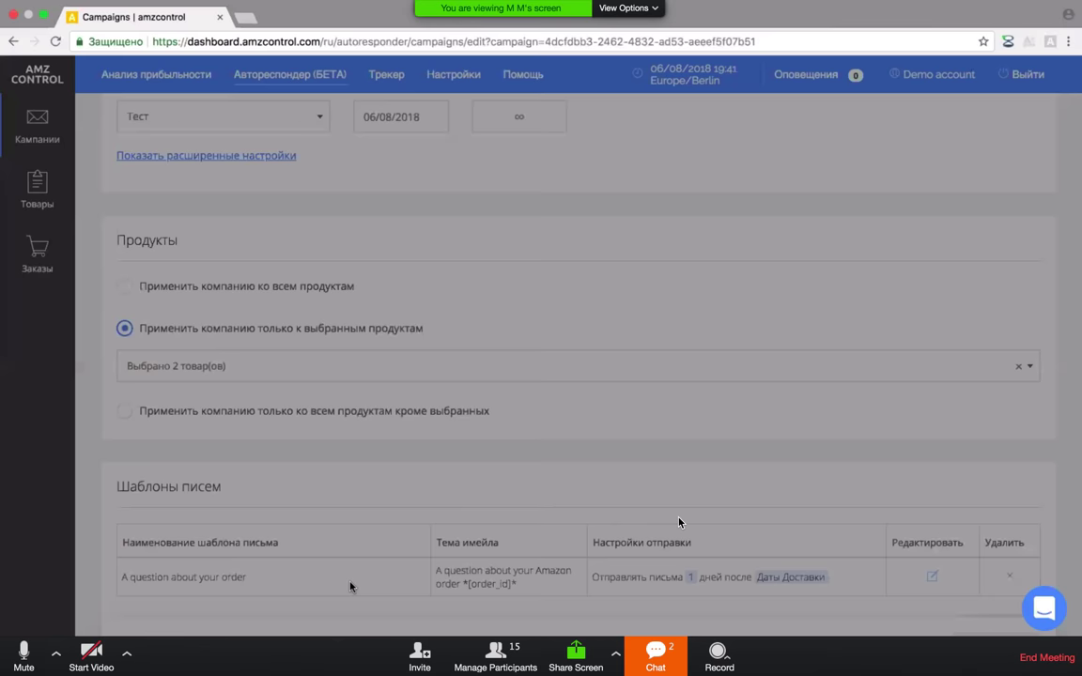
- Look through the parameters that can be inserted into the letter text (Добавить параметр) and close the template without saving
{"action": "left_click", "coordinate": [830, 299]}
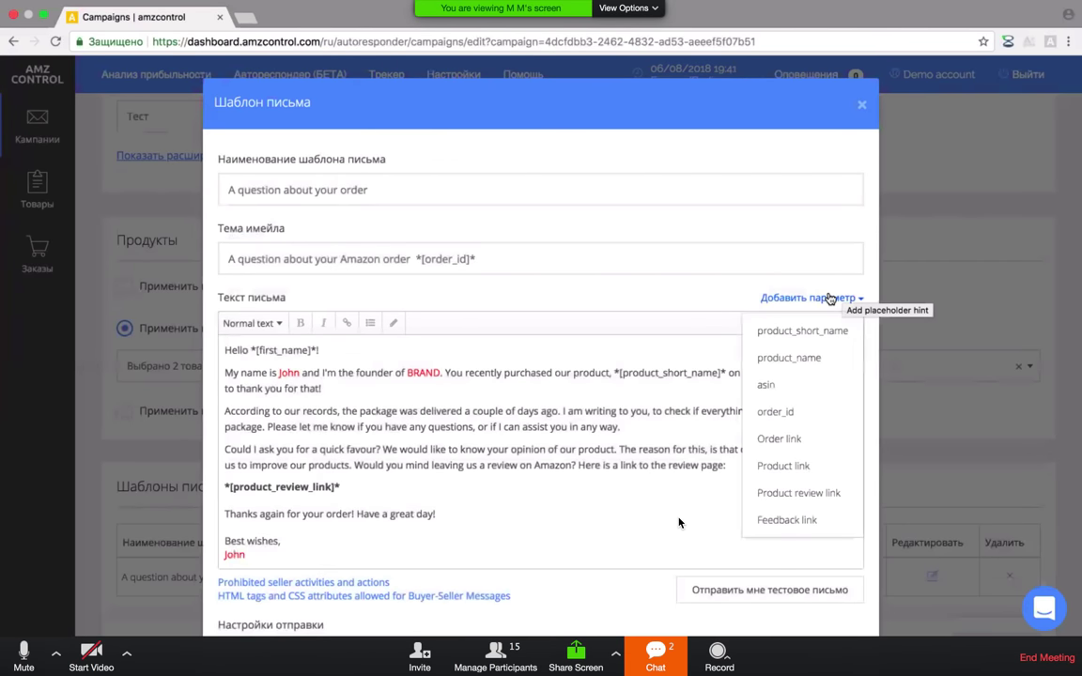
{"action": "scroll", "coordinate": [809, 383], "scroll_direction": "down", "scroll_amount": 3}
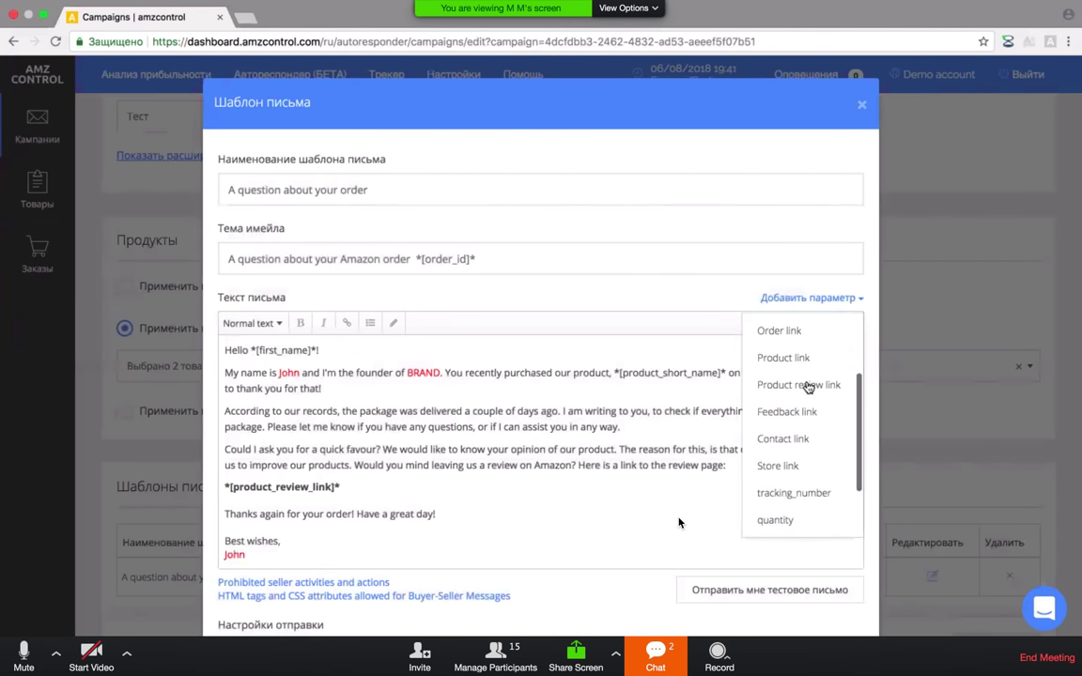
{"action": "scroll", "coordinate": [807, 386], "scroll_direction": "down", "scroll_amount": 3}
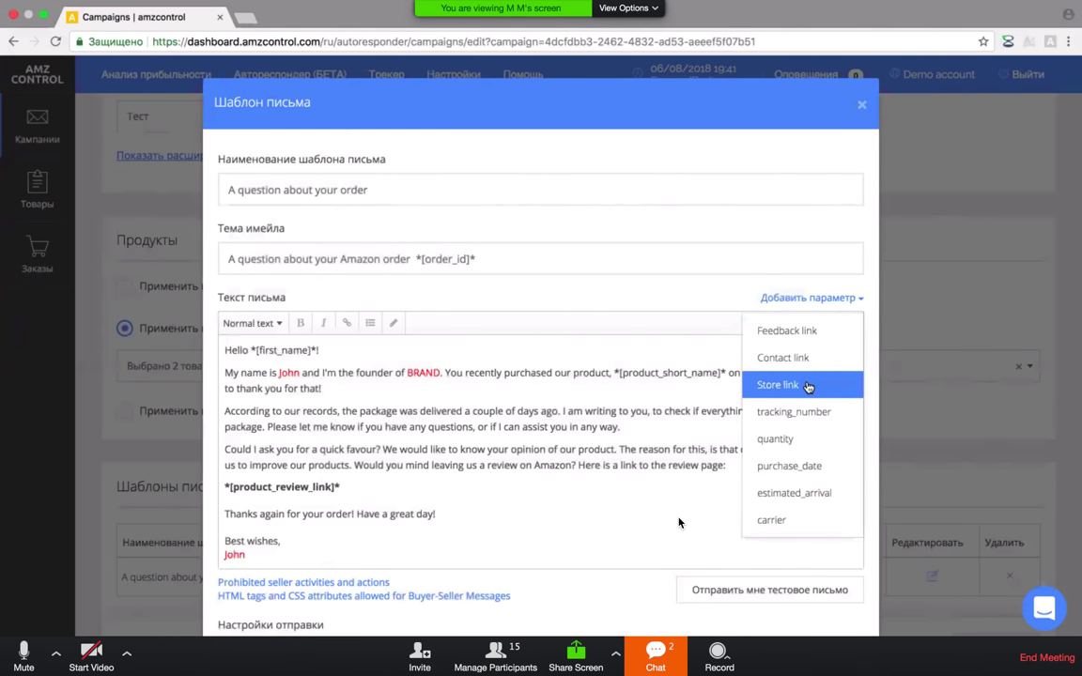
{"action": "scroll", "coordinate": [808, 386], "scroll_direction": "up", "scroll_amount": 3}
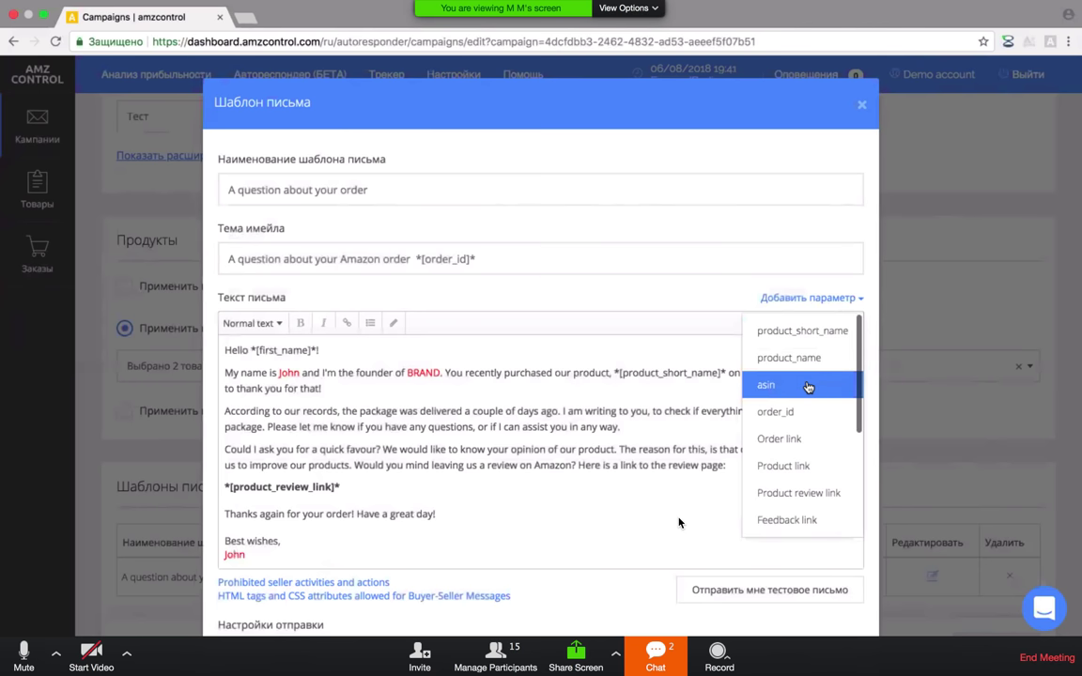
{"action": "left_click", "coordinate": [506, 360]}
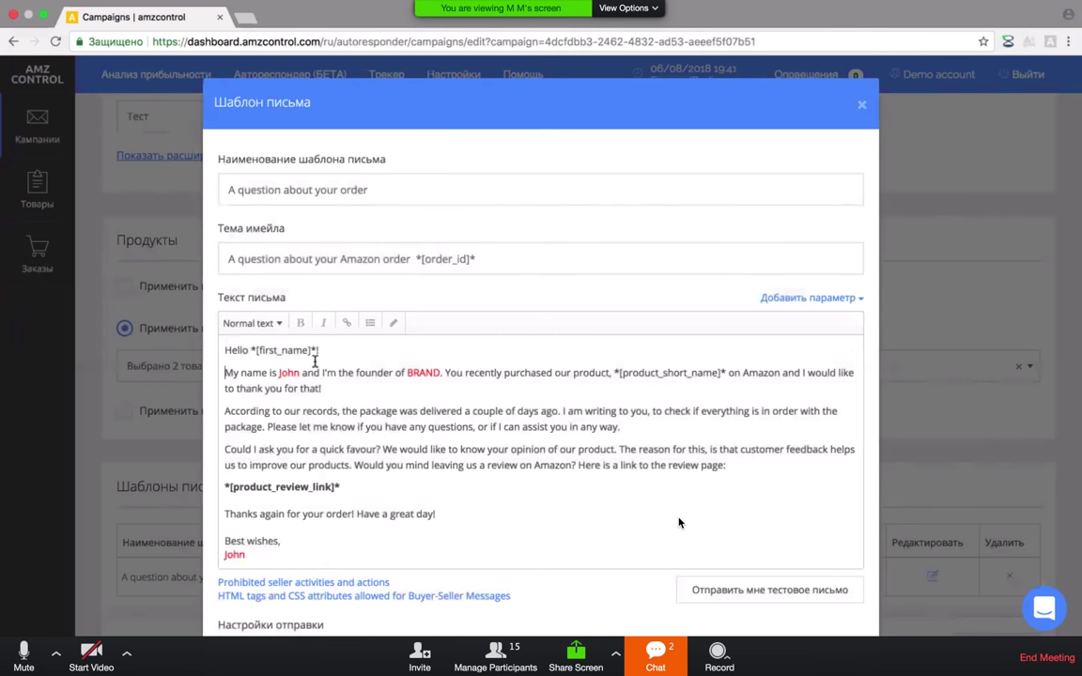
{"action": "left_click", "coordinate": [841, 298]}
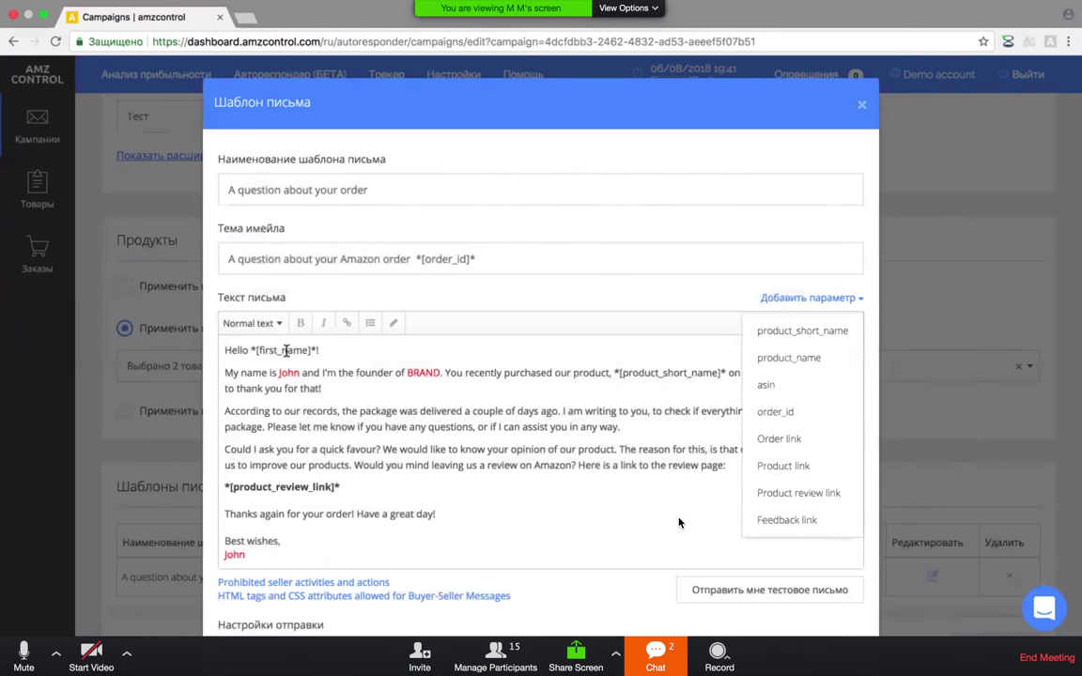
{"action": "left_click", "coordinate": [226, 373]}
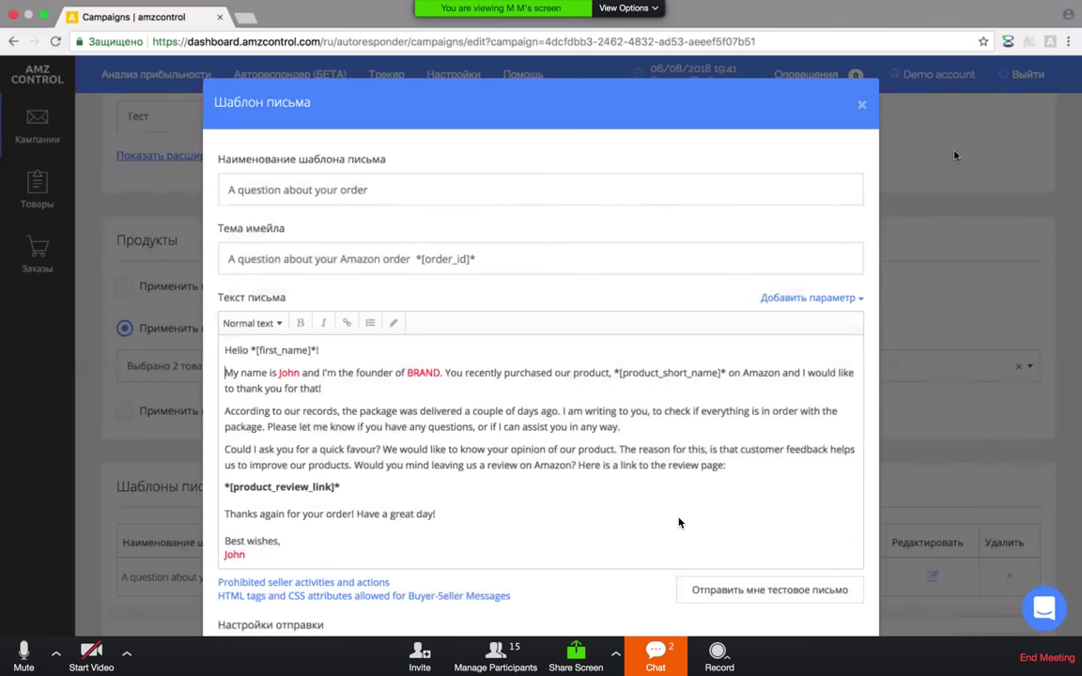
{"action": "left_click", "coordinate": [862, 106]}
{"action": "left_click", "coordinate": [571, 399]}
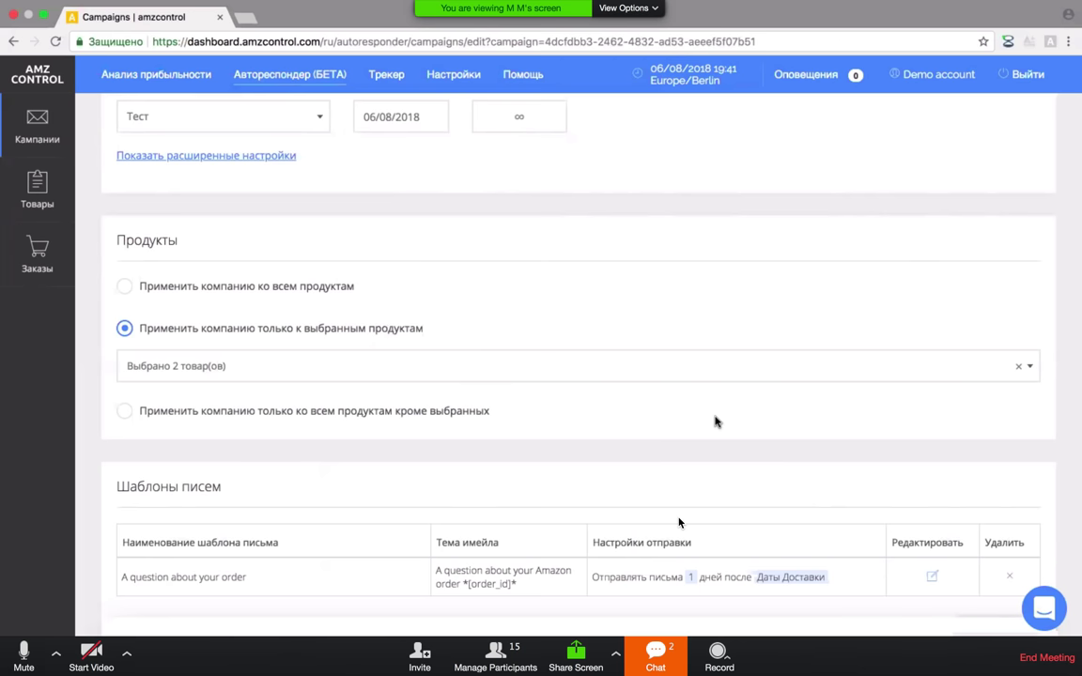
- Open a new browser tab
{"action": "left_click", "coordinate": [244, 17]}
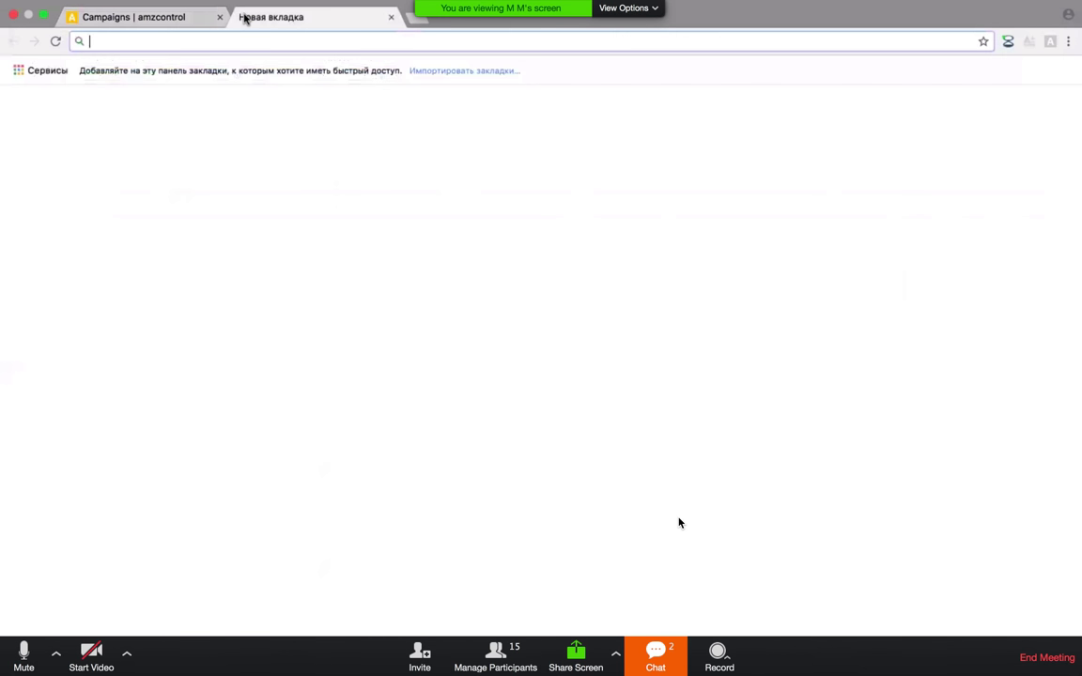
{"action": "type", "text": "фья"}
{"action": "key", "text": "BackSpace"}
{"action": "key", "text": "BackSpace"}
{"action": "key", "text": "BackSpace"}
{"action": "type", "text": "фья"}
{"action": "key", "text": "BackSpace"}
{"action": "key", "text": "BackSpace"}
{"action": "key", "text": "BackSpace"}
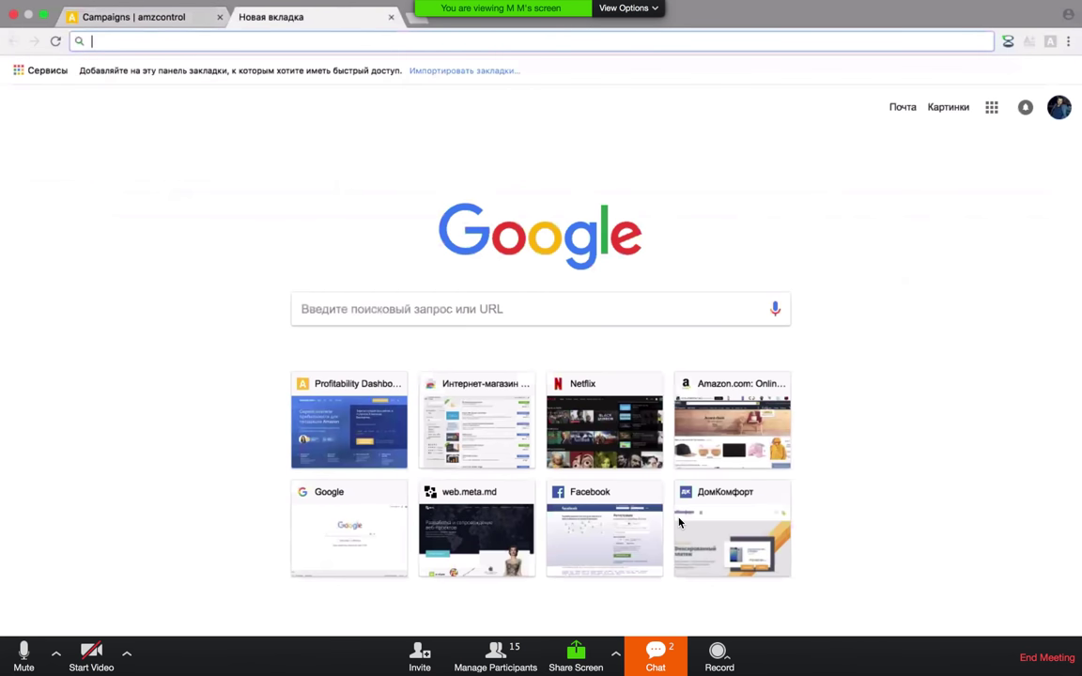
- Open the amzcontrol.com website in the new tab and go to its pricing section (Цены)
{"action": "type", "text": "amz"}
{"action": "key", "text": "Return"}
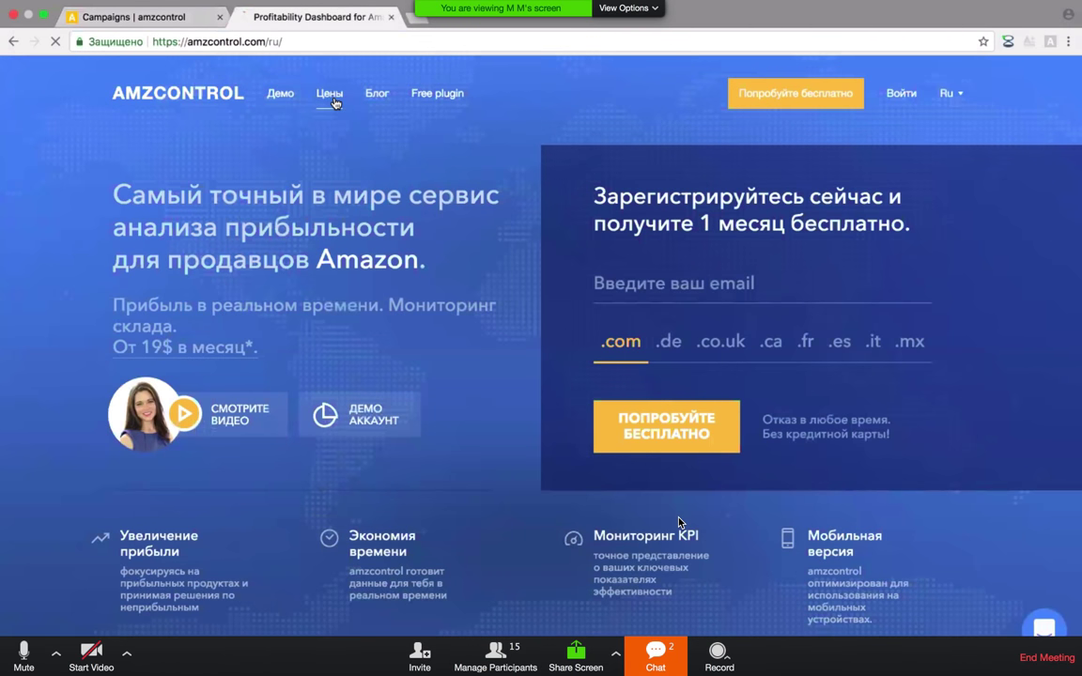
{"action": "left_click", "coordinate": [331, 96]}
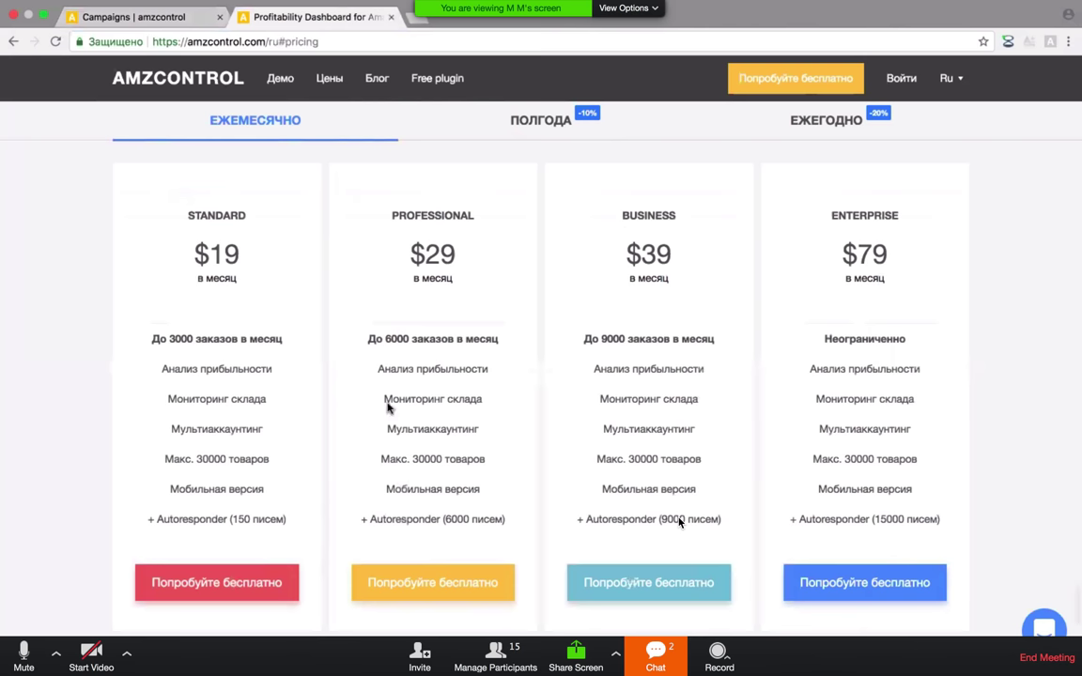
- Highlight the Professional plan's order limit and Autoresponder email allowance, plus the monthly prices of the Standard and Professional plans
{"action": "left_click_drag", "start_coordinate": [367, 339], "coordinate": [495, 341]}
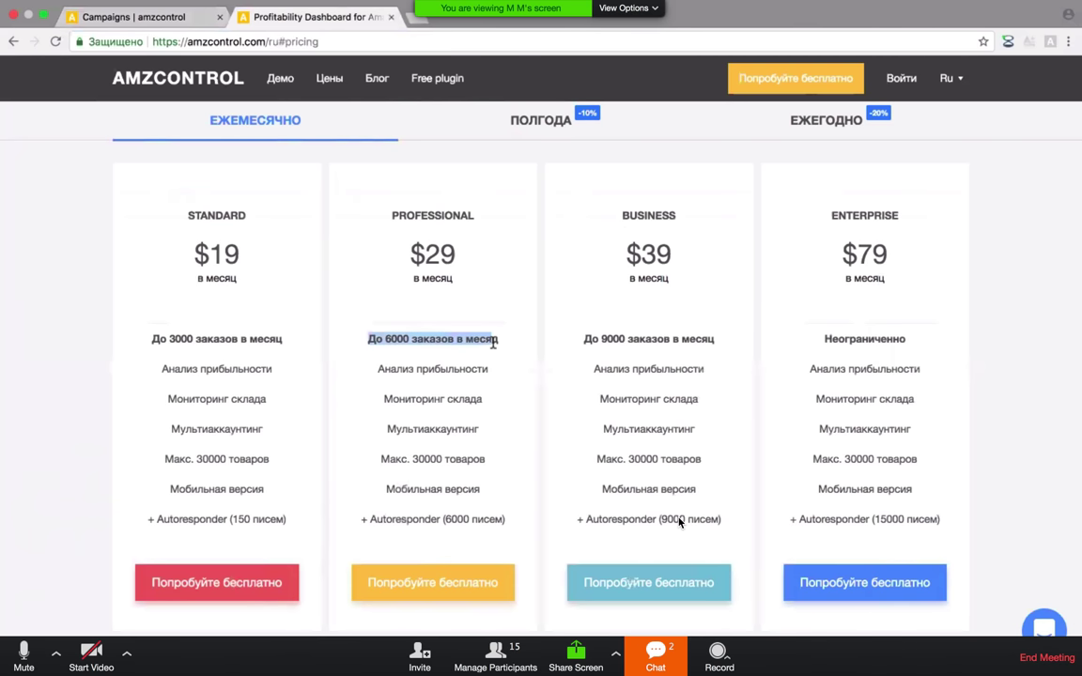
{"action": "left_click_drag", "start_coordinate": [358, 523], "coordinate": [506, 523]}
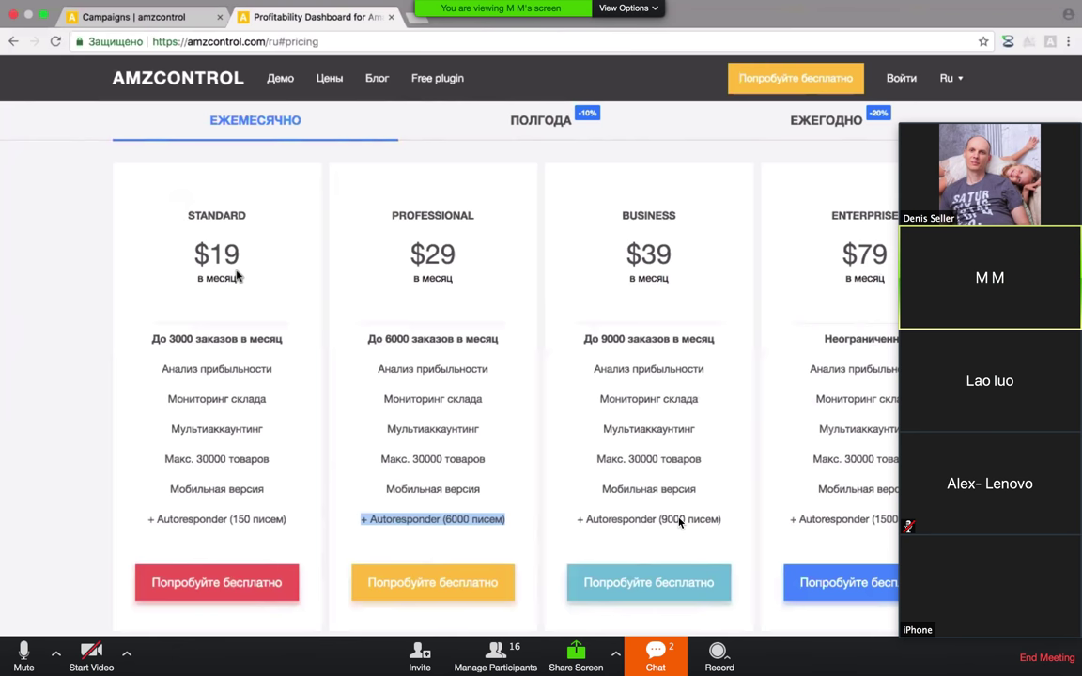
{"action": "left_click_drag", "start_coordinate": [249, 267], "coordinate": [194, 260]}
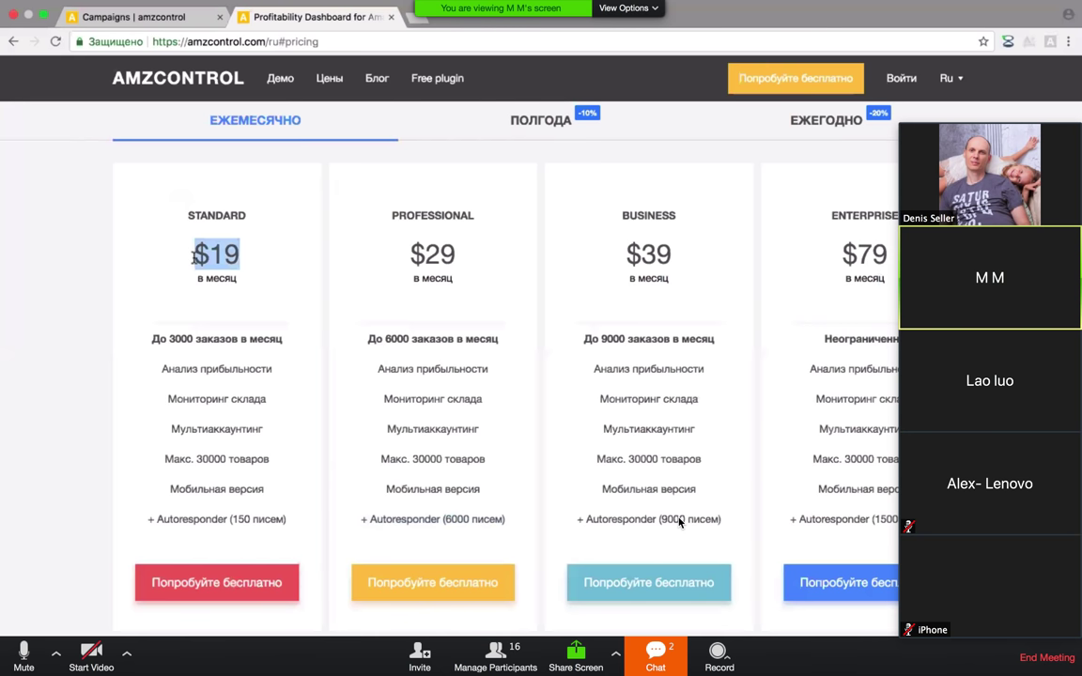
{"action": "left_click_drag", "start_coordinate": [405, 251], "coordinate": [458, 255]}
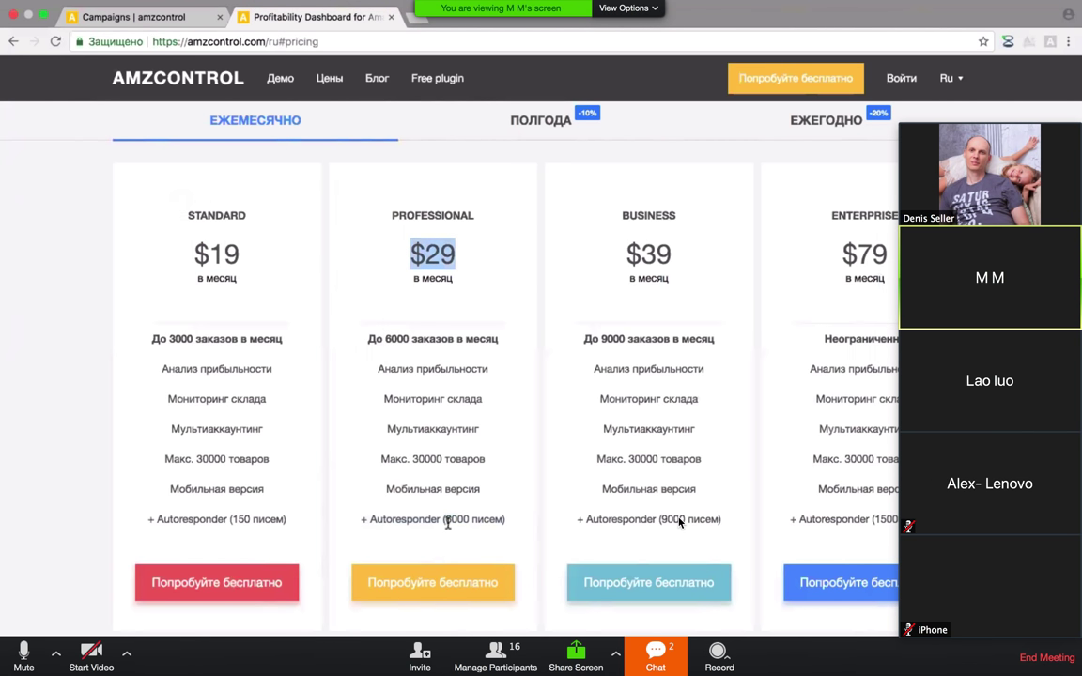
{"action": "left_click_drag", "start_coordinate": [445, 522], "coordinate": [487, 519]}
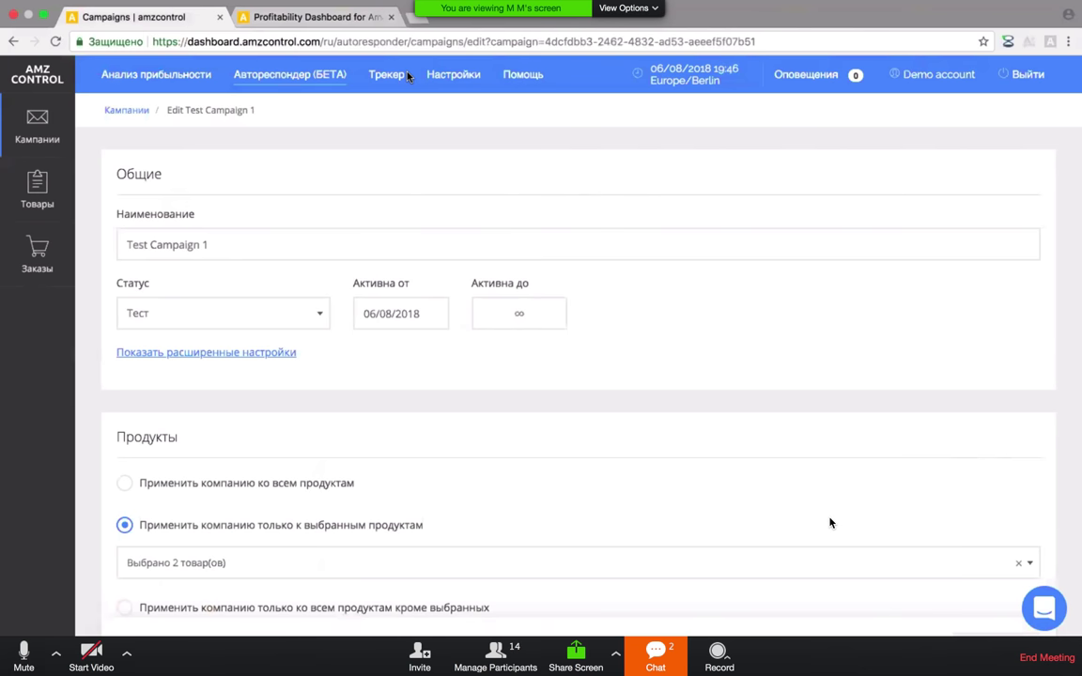
{"action": "key", "text": "ctrl+Left"}
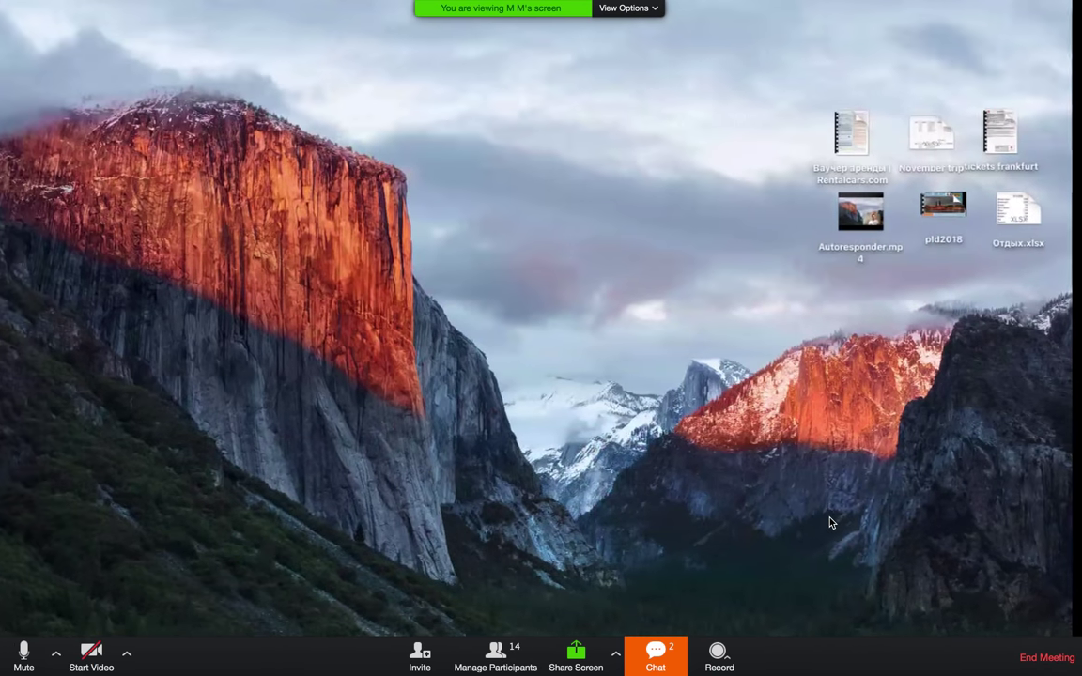
{"action": "key", "text": "ctrl+Right"}
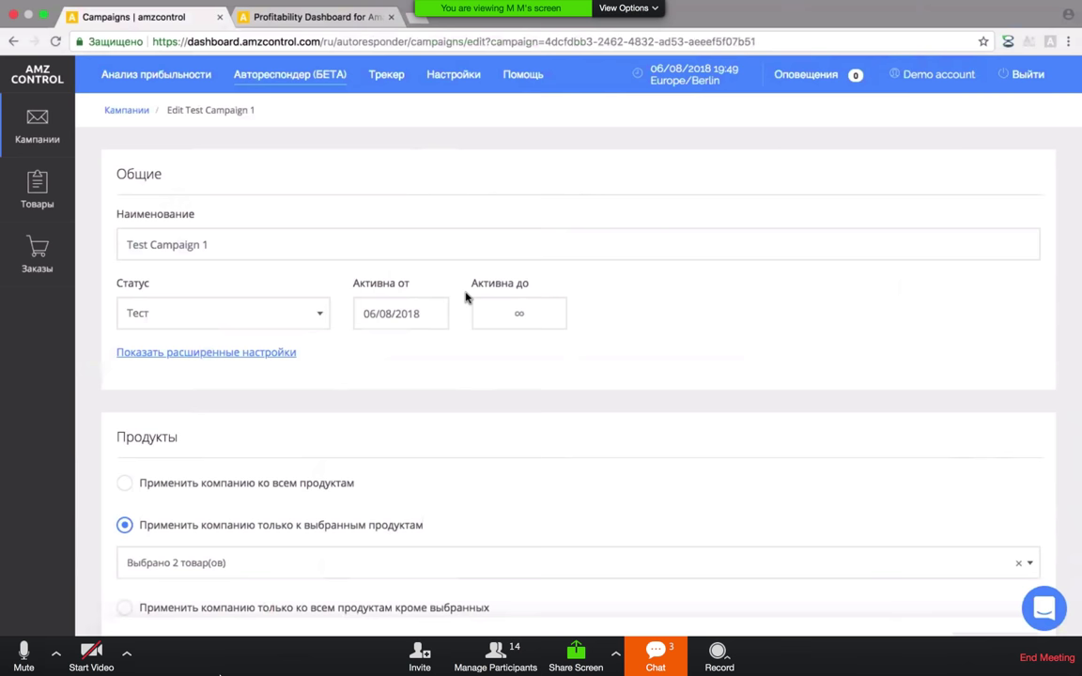
- Open the "A question about your order" email template and look through the parameters available for its letter text (Добавить параметр)
{"action": "scroll", "coordinate": [465, 296], "scroll_direction": "down", "scroll_amount": 5}
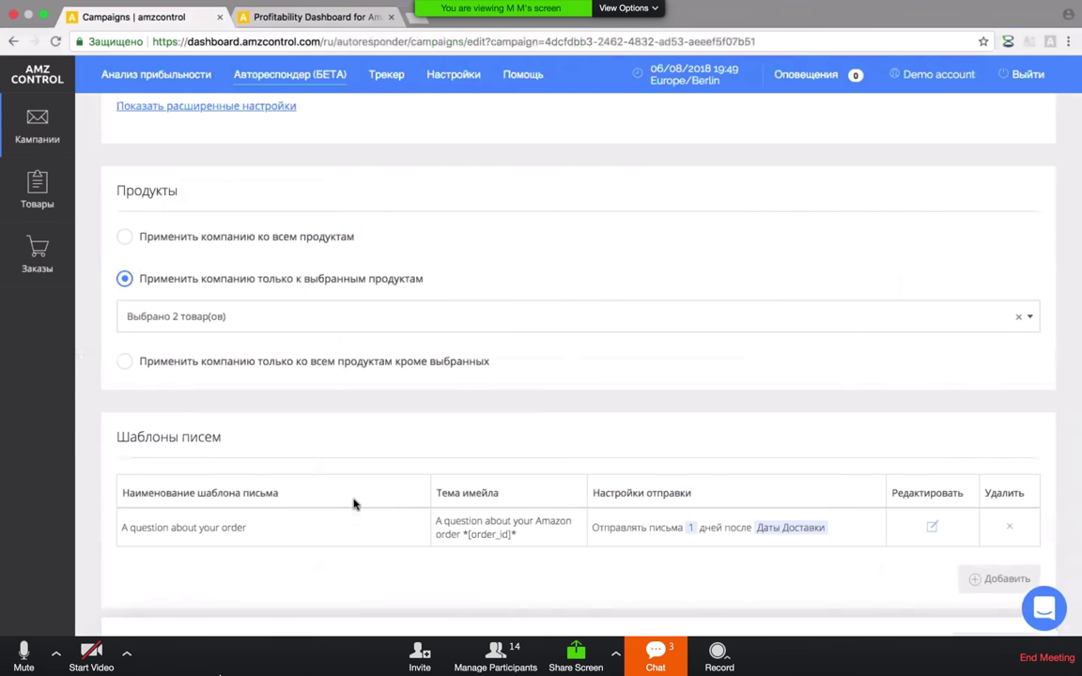
{"action": "left_click", "coordinate": [343, 531]}
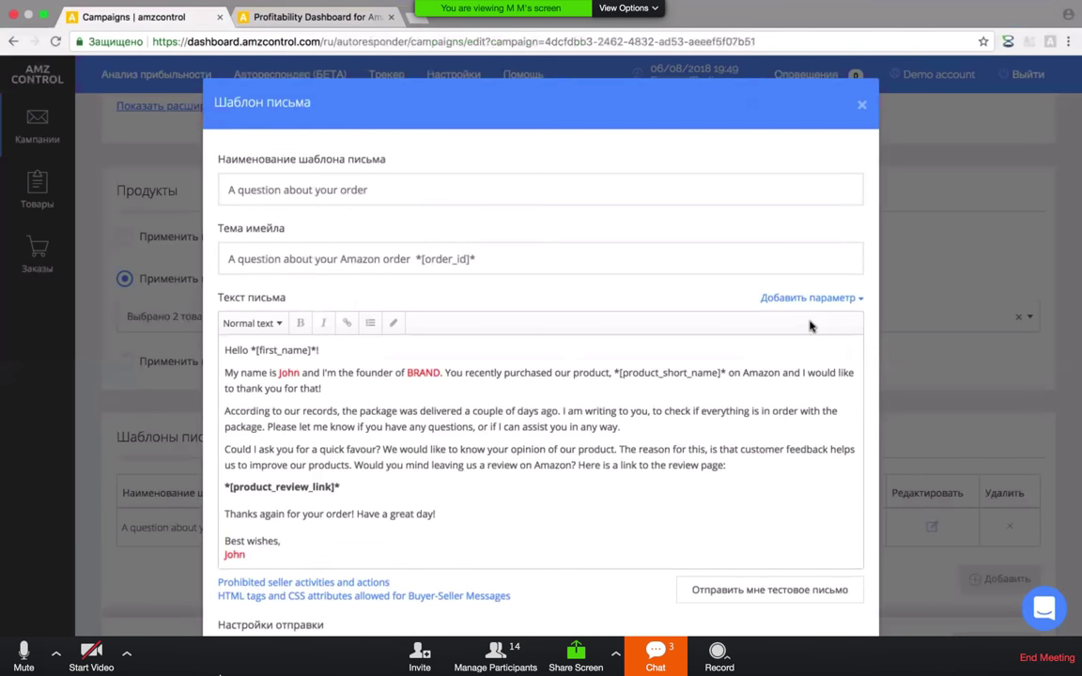
{"action": "left_click", "coordinate": [849, 299]}
{"action": "scroll", "coordinate": [801, 482], "scroll_direction": "down", "scroll_amount": 1}
{"action": "scroll", "coordinate": [801, 483], "scroll_direction": "down", "scroll_amount": 5}
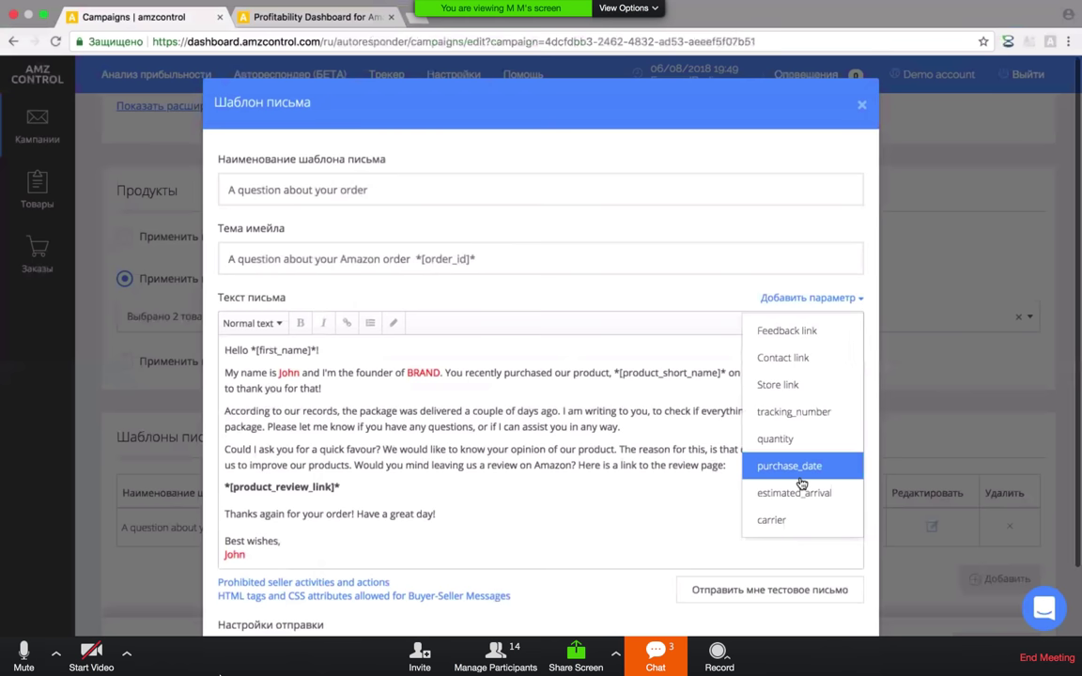
{"action": "scroll", "coordinate": [817, 413], "scroll_direction": "up", "scroll_amount": 5}
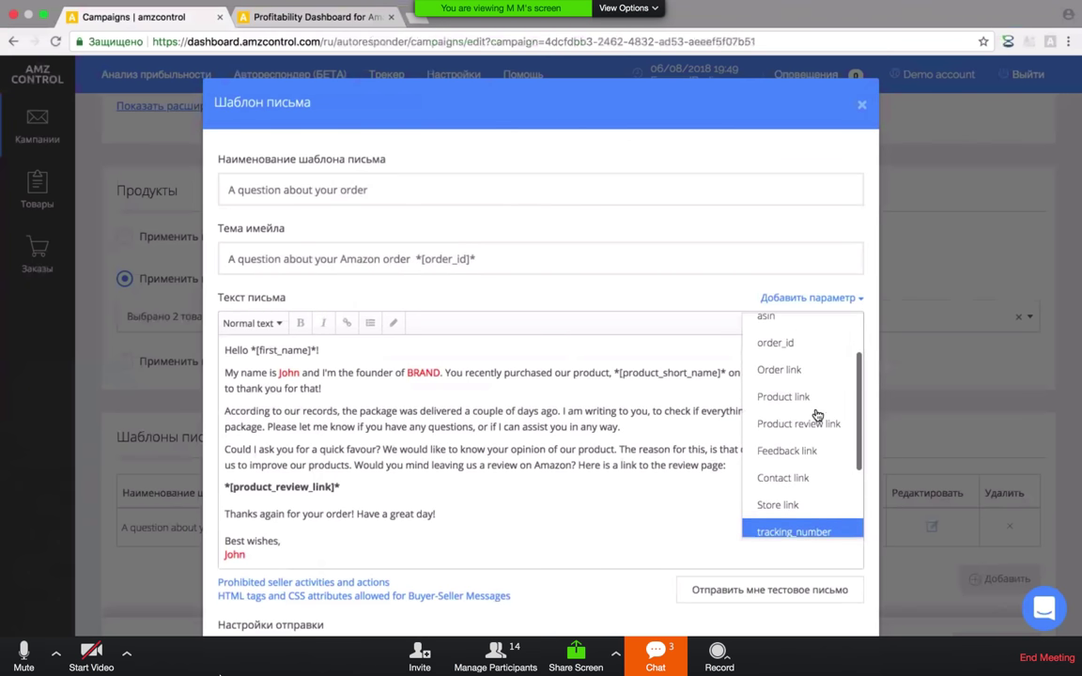
{"action": "scroll", "coordinate": [816, 413], "scroll_direction": "up", "scroll_amount": 1}
{"action": "scroll", "coordinate": [798, 432], "scroll_direction": "down", "scroll_amount": 5}
{"action": "left_click", "coordinate": [661, 511]}
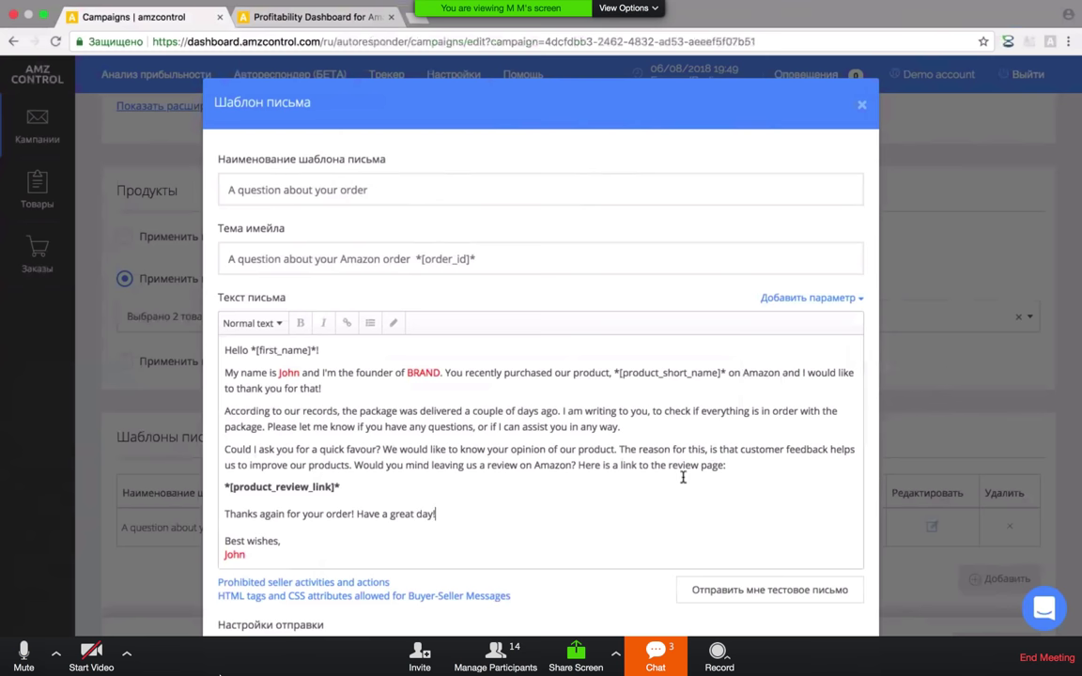
- Close the email template without saving and open the autoresponder's orders list (Заказы)
{"action": "left_click", "coordinate": [859, 110]}
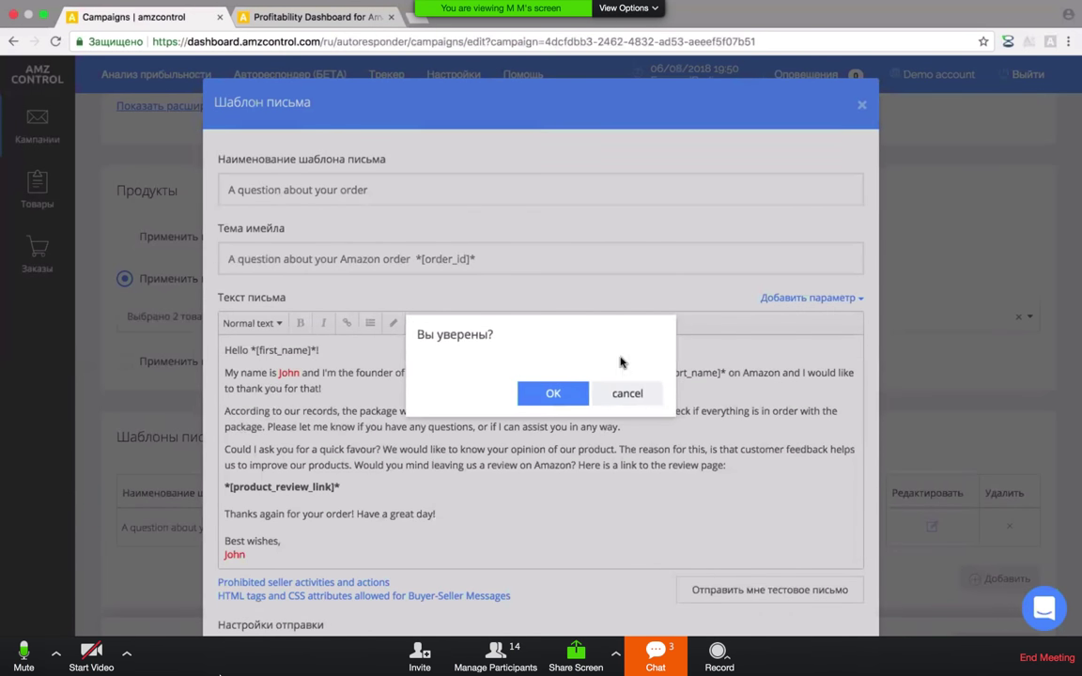
{"action": "left_click", "coordinate": [572, 393]}
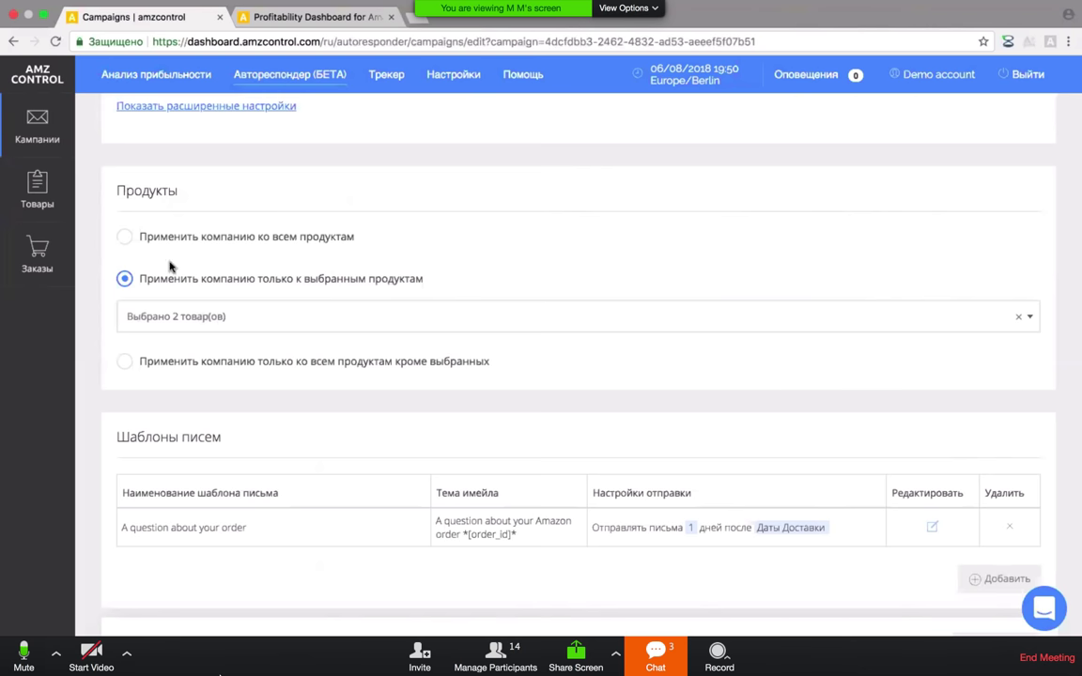
{"action": "left_click", "coordinate": [25, 256]}
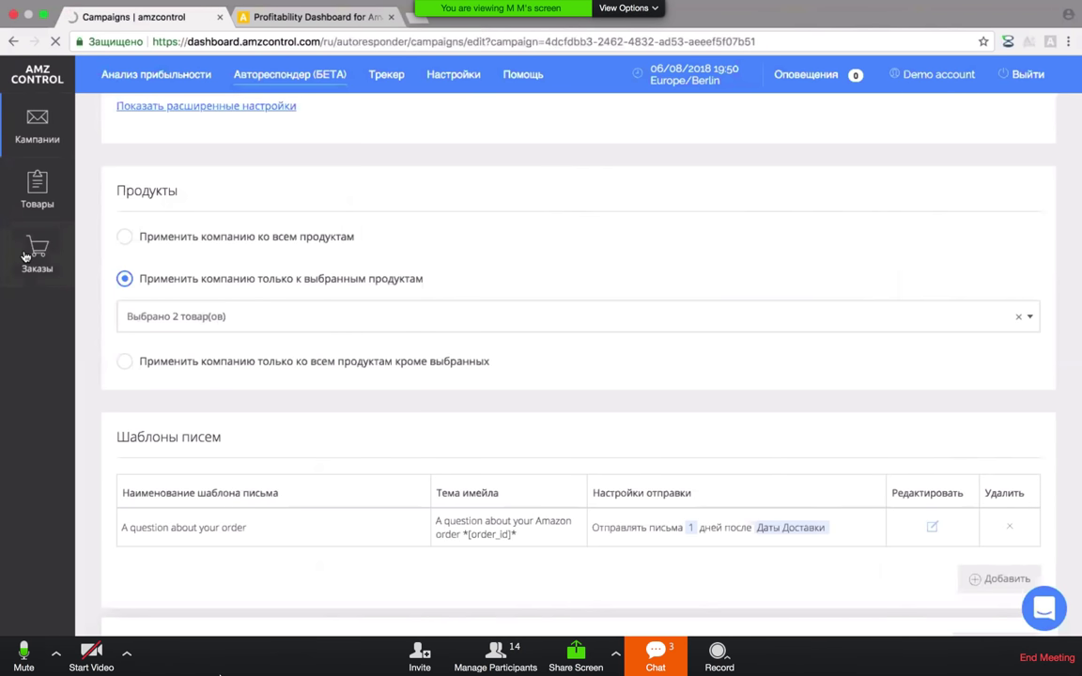
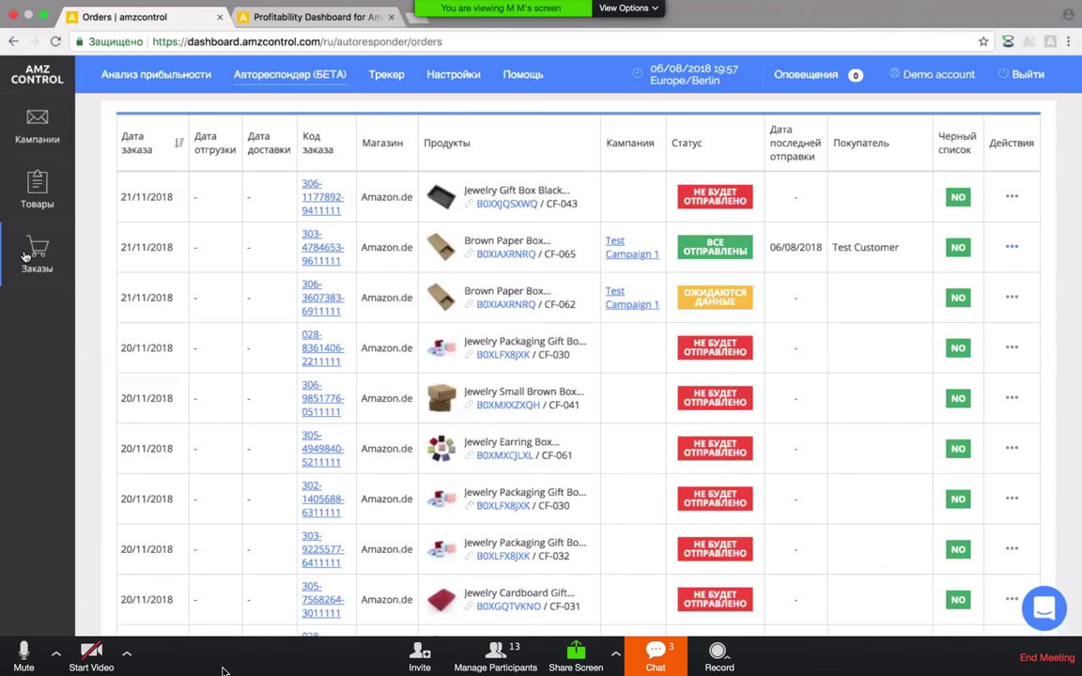
- View the package options on the payment page (Страница оплаты) of the settings in a separate tab, and return to the public pricing page
{"action": "right_click", "coordinate": [453, 76]}
{"action": "left_click", "coordinate": [472, 84]}
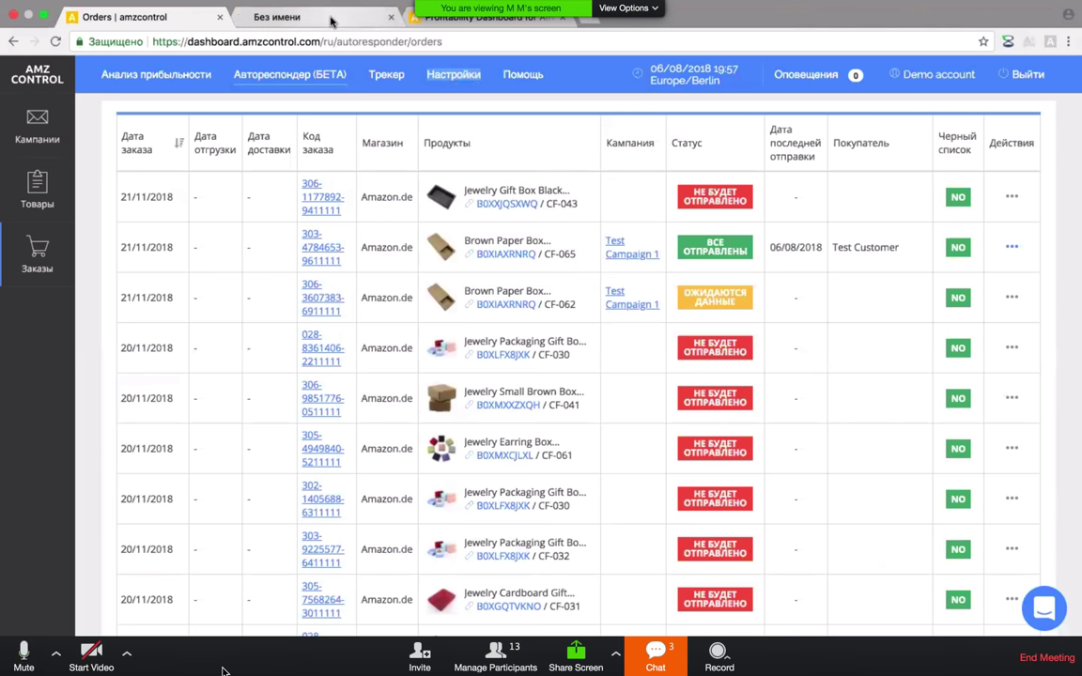
{"action": "left_click_drag", "start_coordinate": [331, 21], "coordinate": [478, 19]}
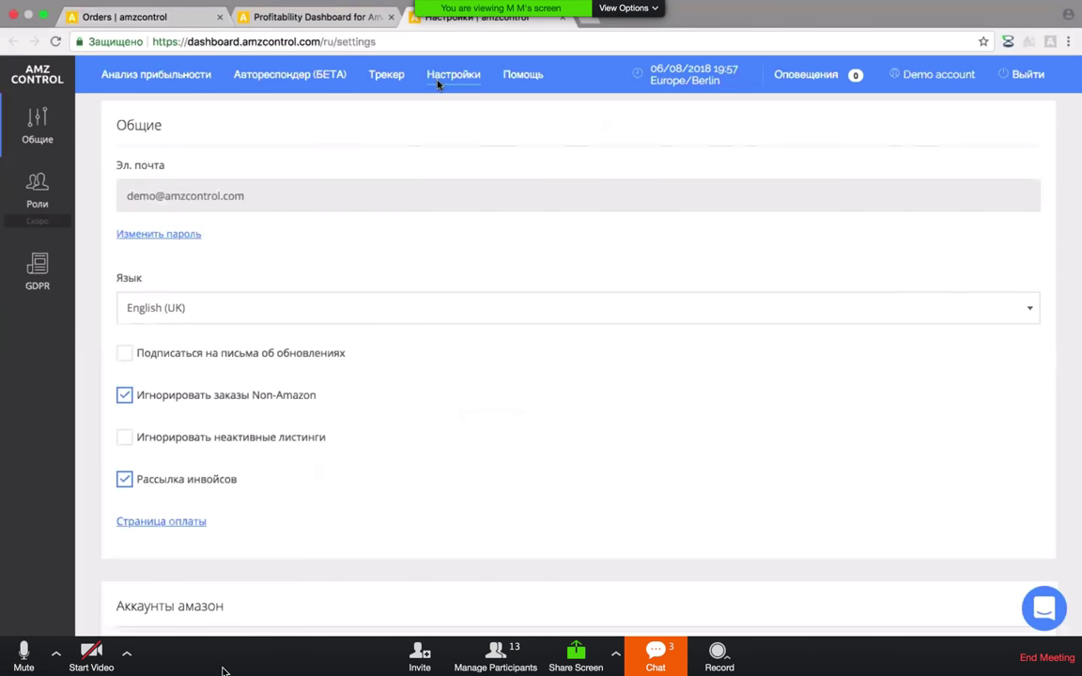
{"action": "left_click", "coordinate": [173, 524]}
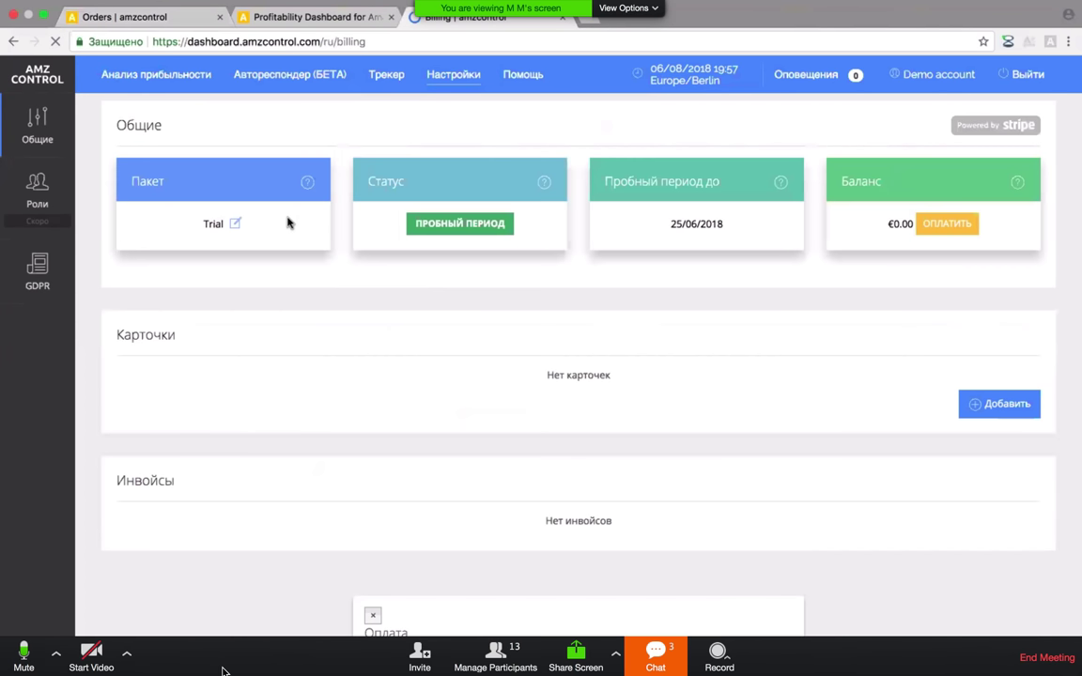
{"action": "left_click", "coordinate": [234, 223]}
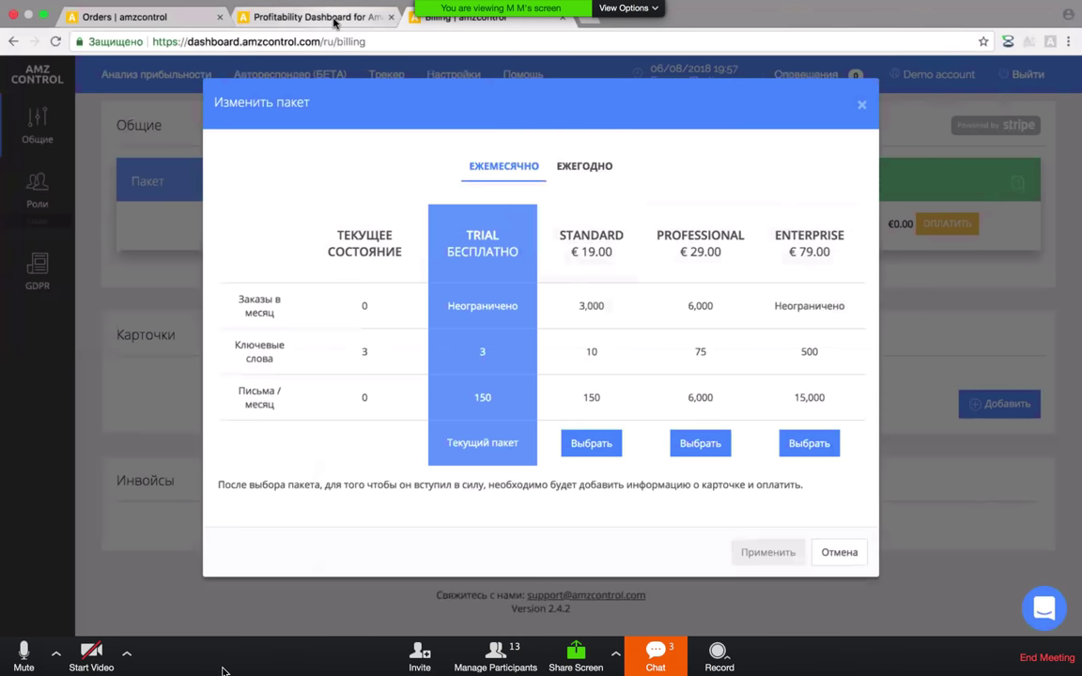
{"action": "left_click", "coordinate": [334, 22]}
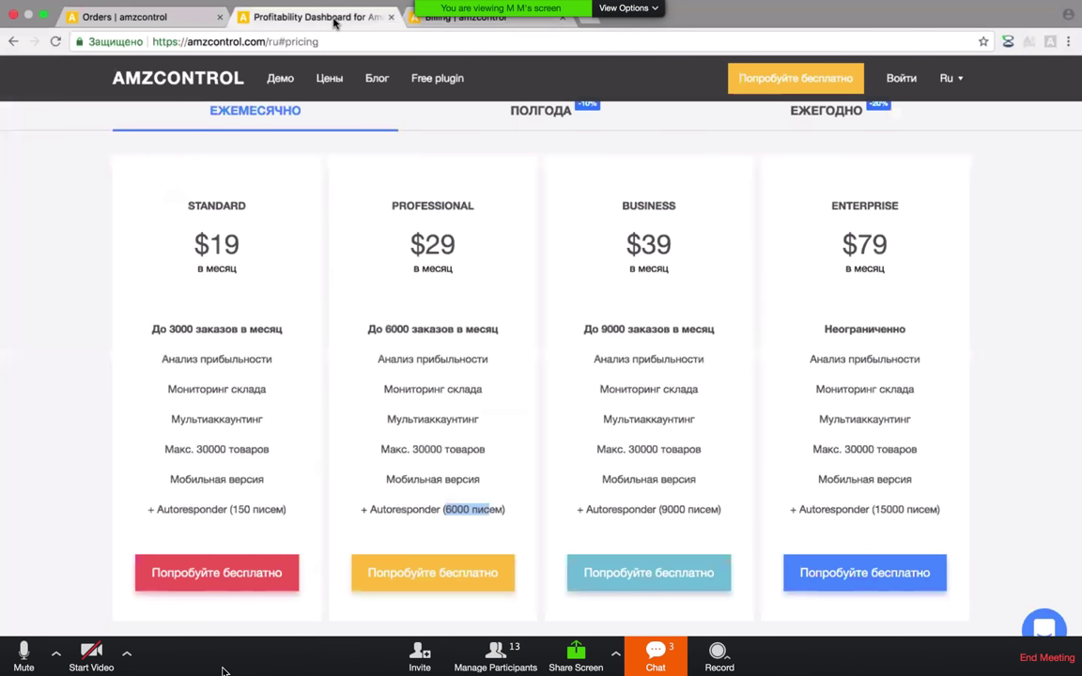
- Open the tracker (Трекер) in the dashboard and view its product reviews (Отзывы)
{"action": "left_click", "coordinate": [187, 17]}
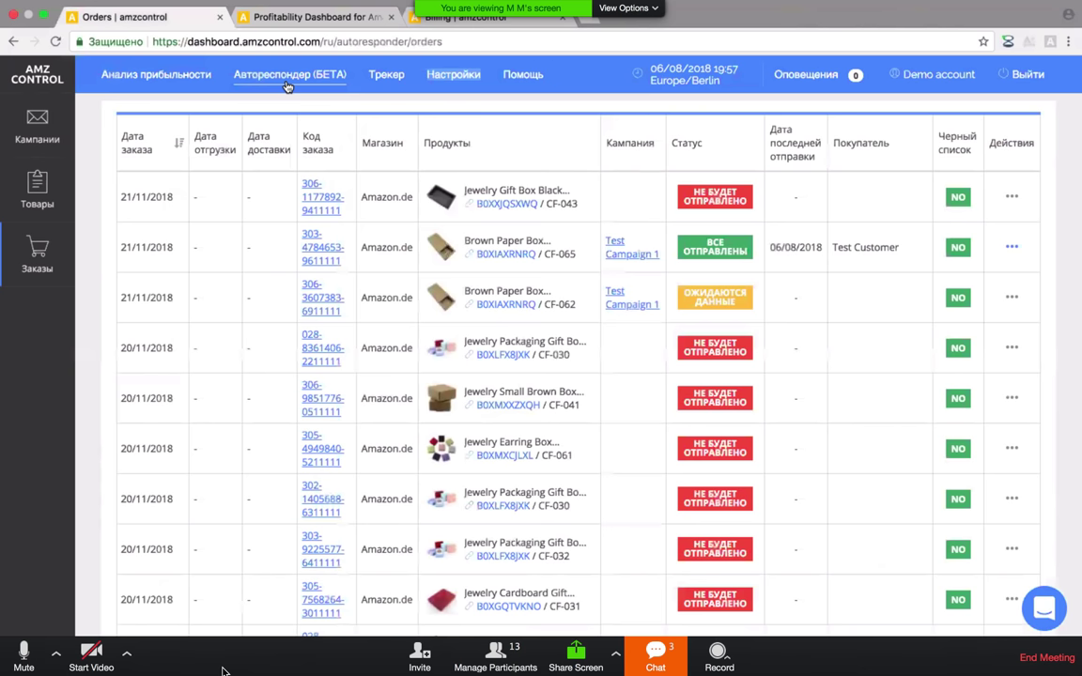
{"action": "left_click", "coordinate": [375, 79]}
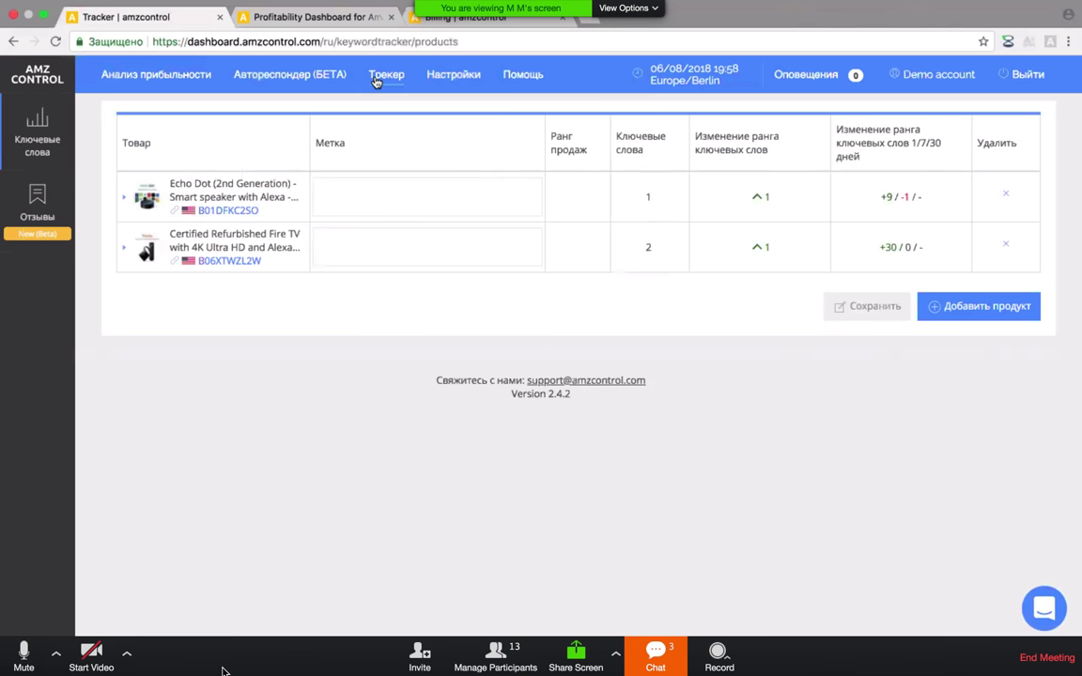
{"action": "left_click", "coordinate": [41, 203]}
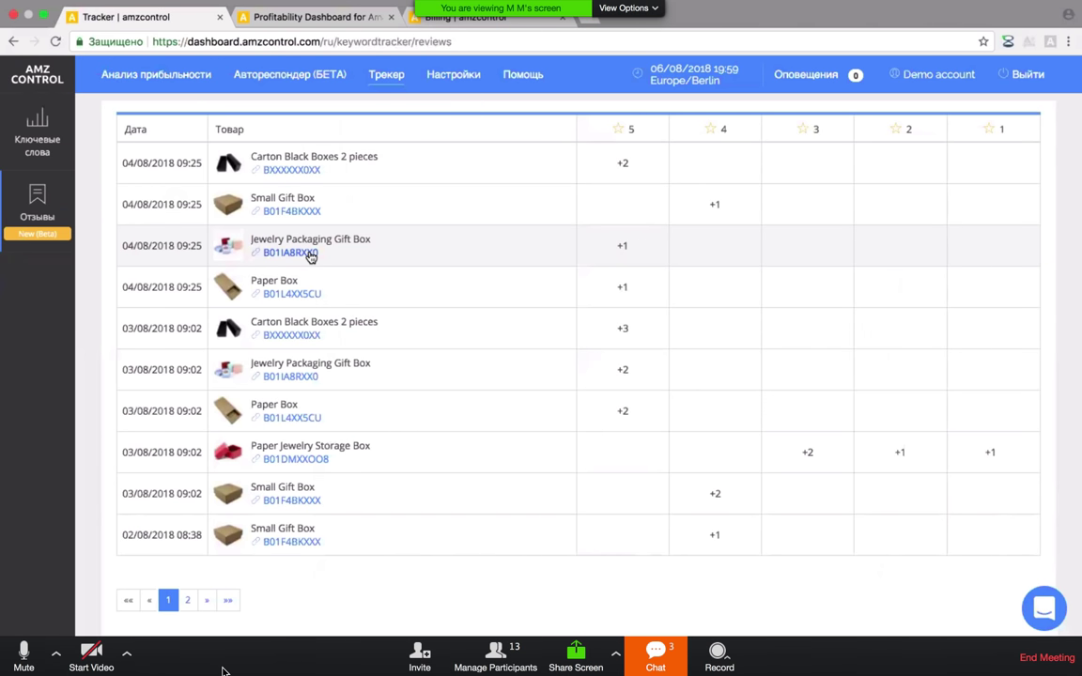
- Return to the tracked keywords (Ключевые слова) and view the stock notifications (Оповещения)
{"action": "left_click", "coordinate": [47, 149]}
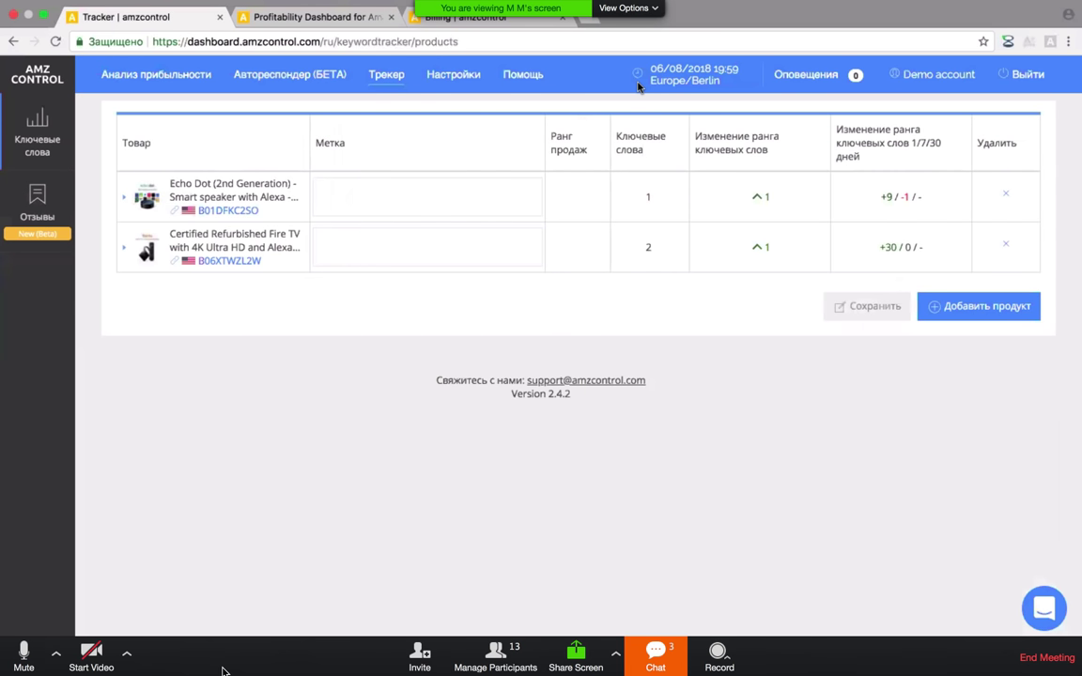
{"action": "left_click", "coordinate": [831, 75]}
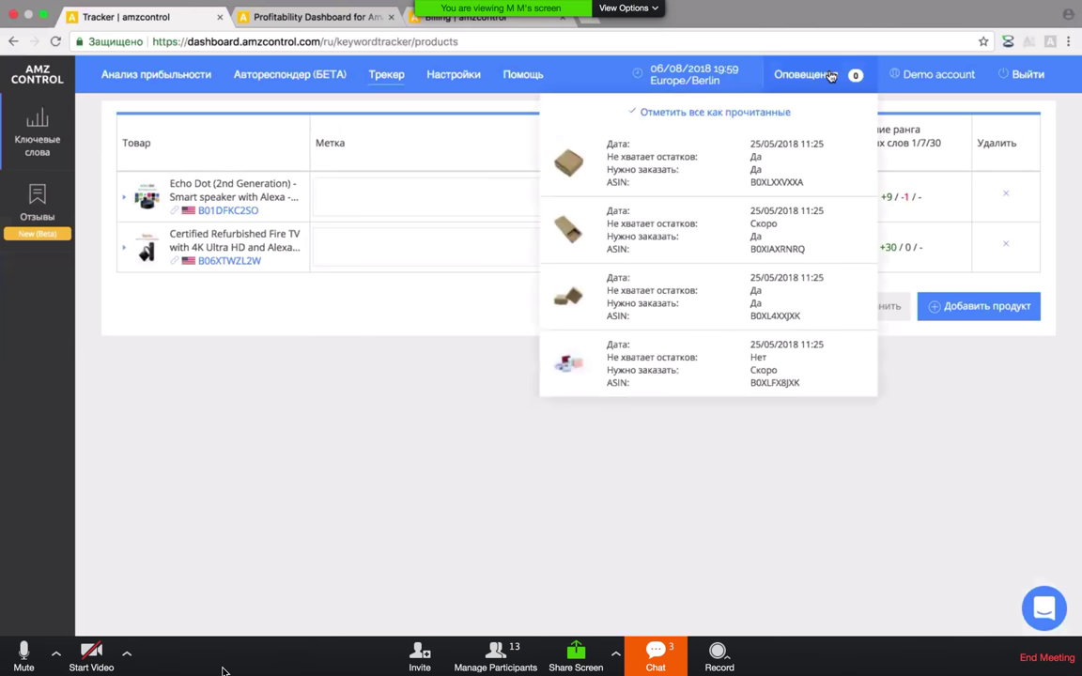
{"action": "left_click", "coordinate": [390, 480]}
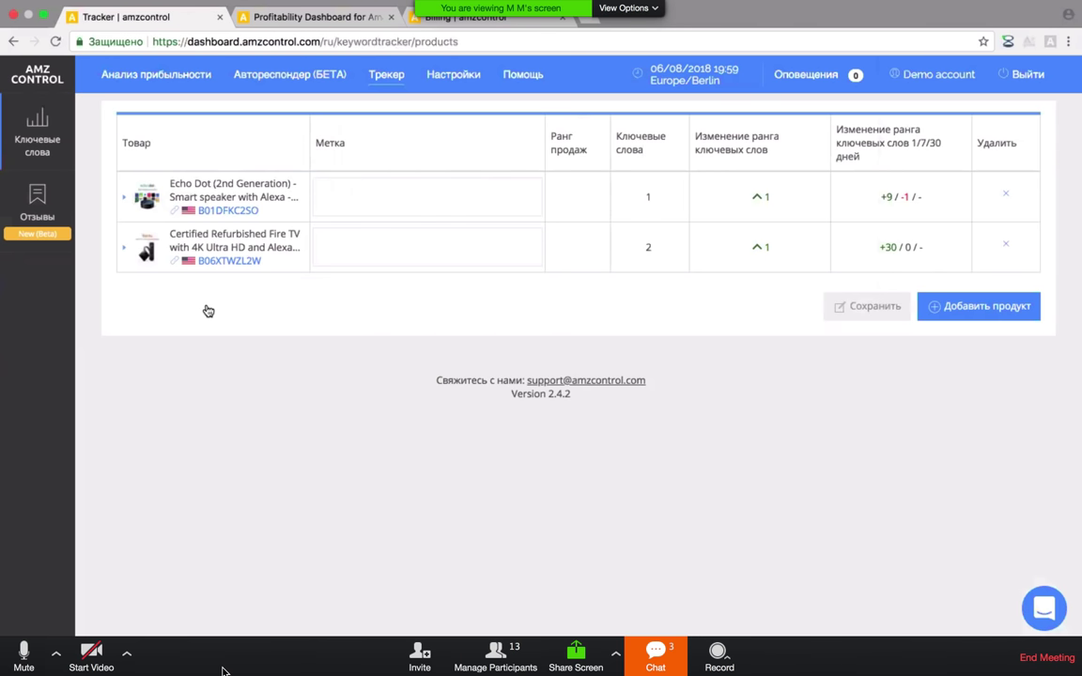
- Expand the keyword details of both tracked products, the Echo Dot and the Certified Refurbished Fire TV
{"action": "left_click", "coordinate": [222, 200]}
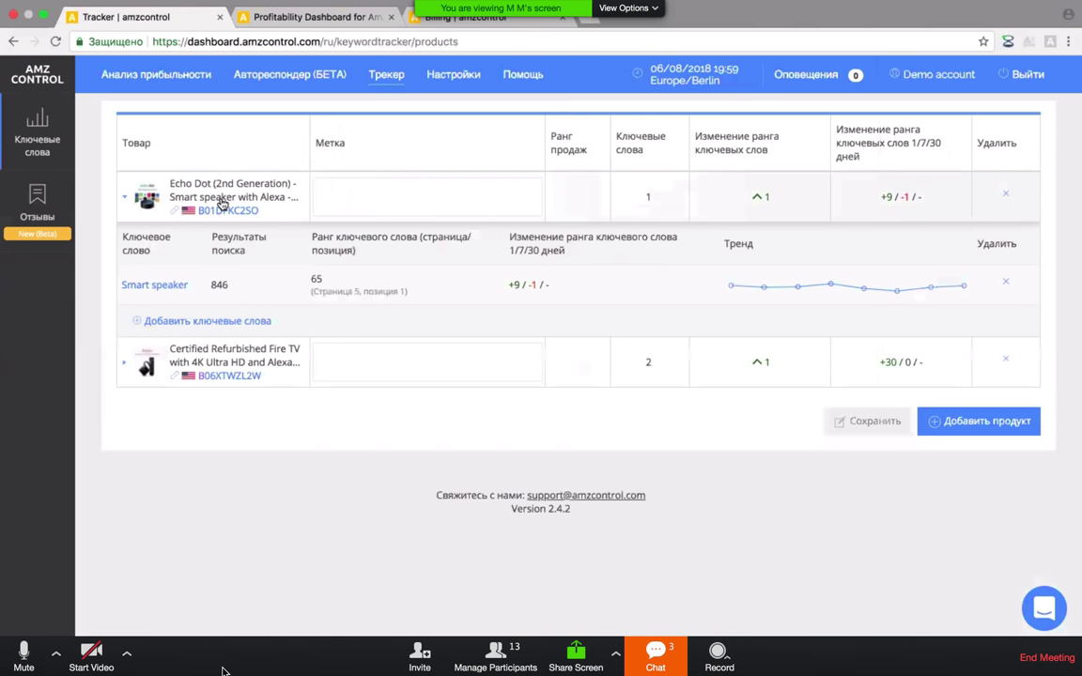
{"action": "left_click", "coordinate": [262, 362]}
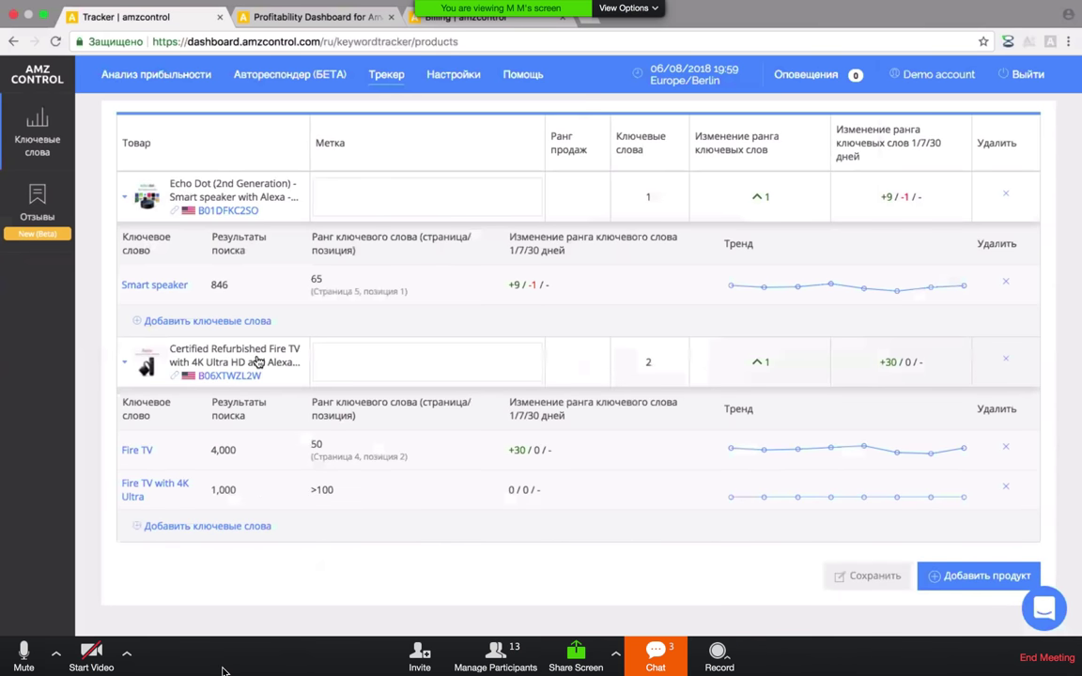
{"action": "left_click", "coordinate": [262, 363]}
{"action": "left_click", "coordinate": [230, 190]}
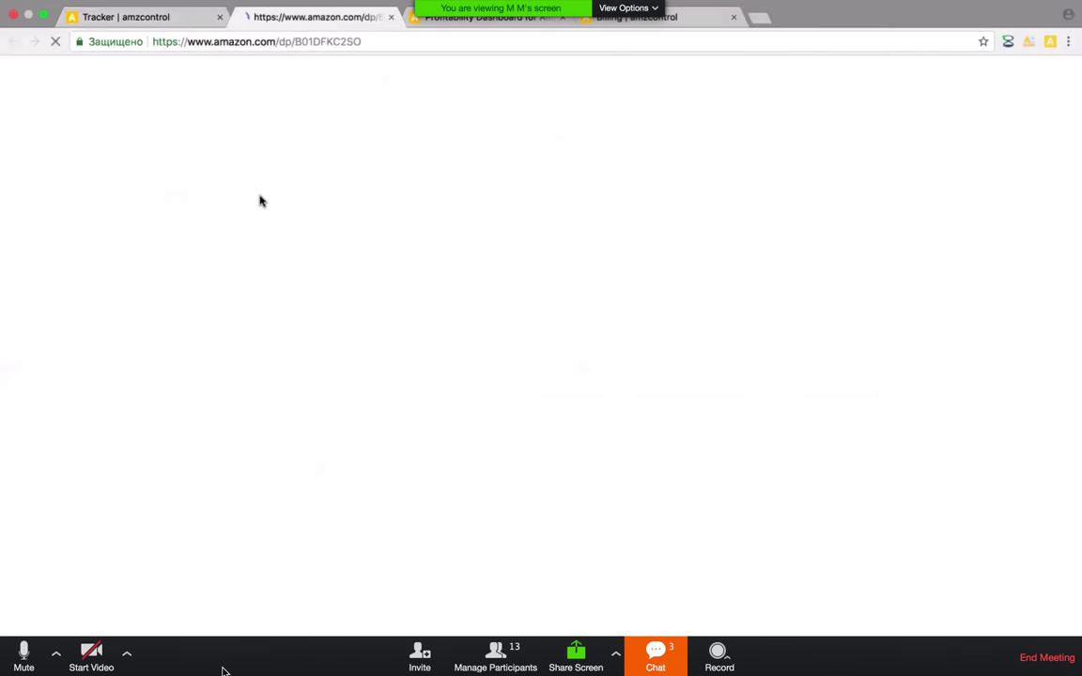
{"action": "left_click", "coordinate": [390, 17]}
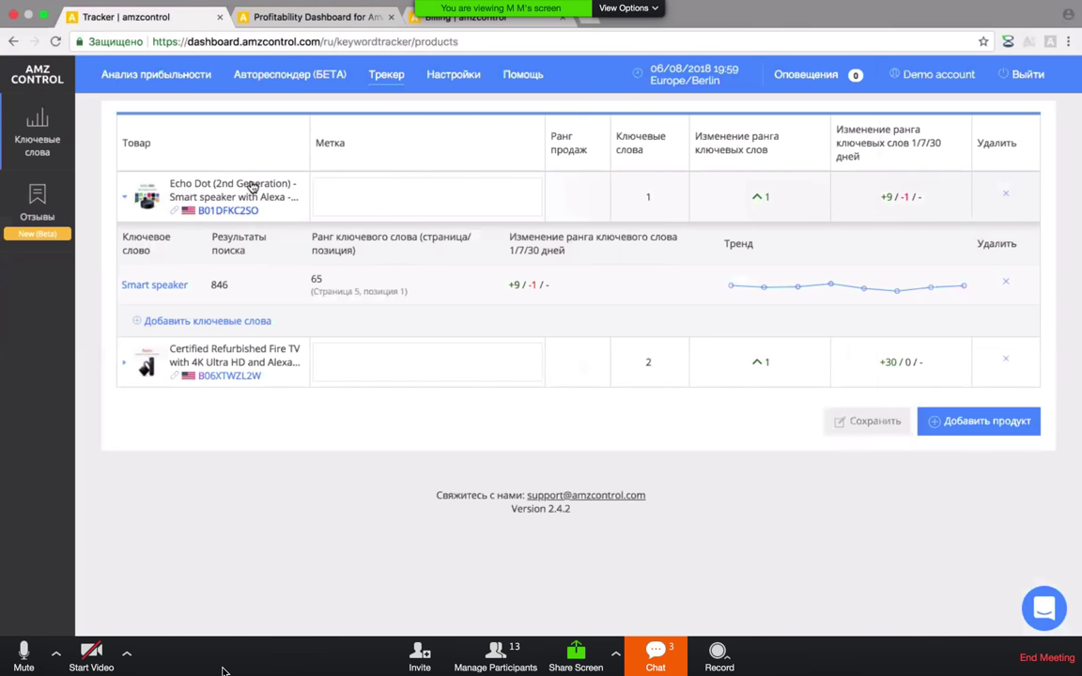
{"action": "left_click", "coordinate": [283, 356]}
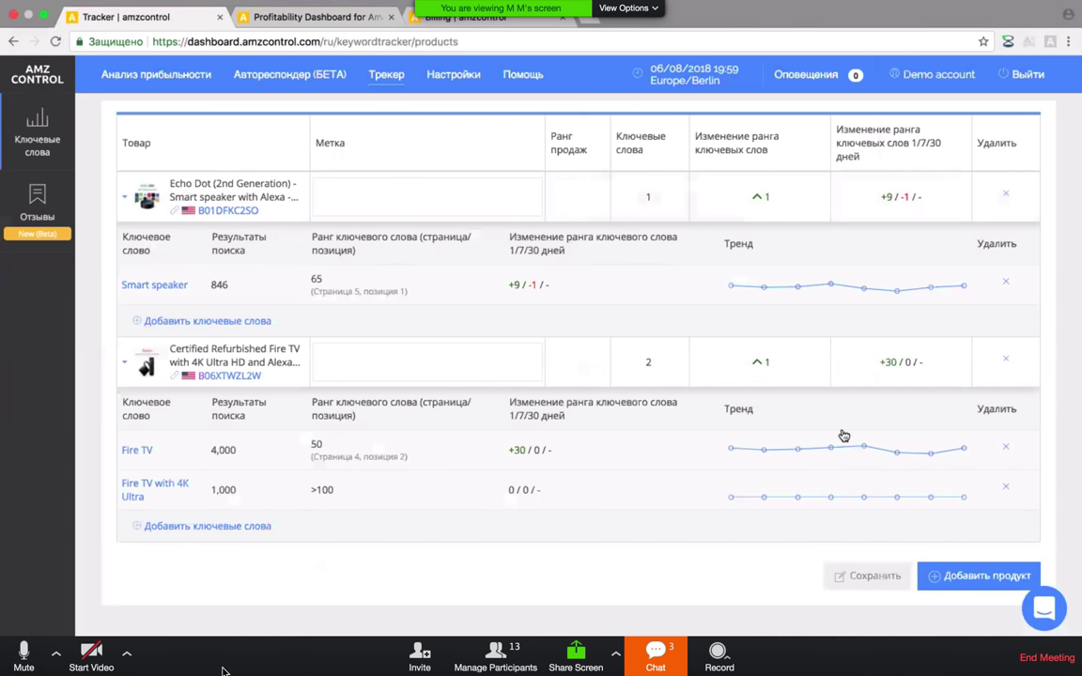
- View the form for adding a product with its marketplace list and the form for adding Echo Dot keywords, cancelling both
{"action": "left_click", "coordinate": [953, 582]}
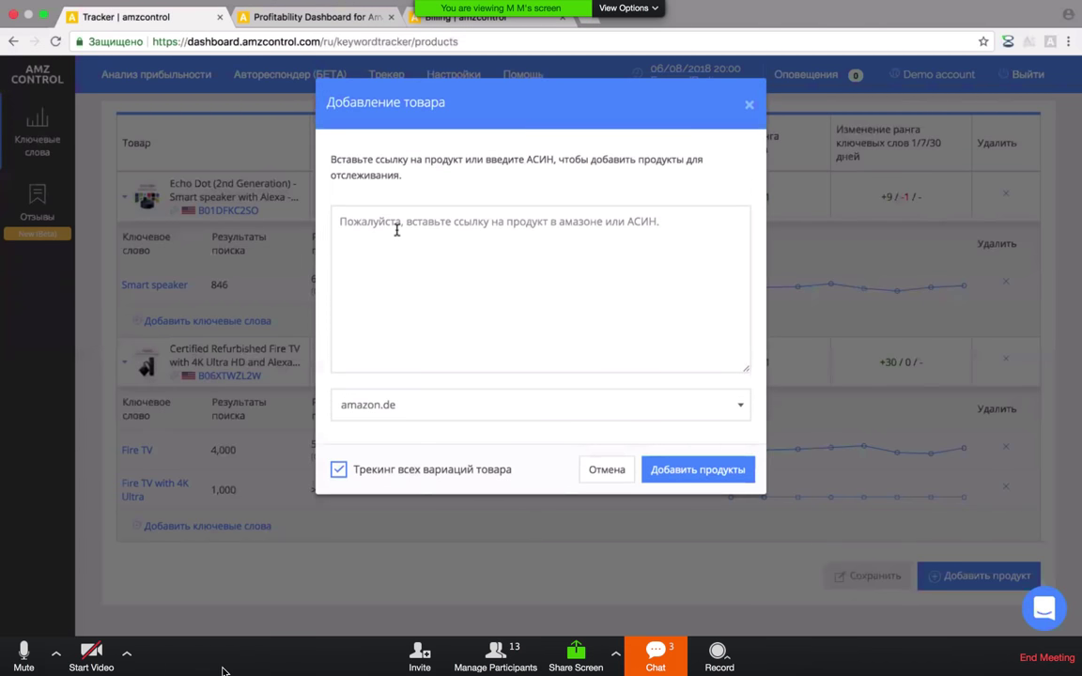
{"action": "left_click", "coordinate": [469, 399]}
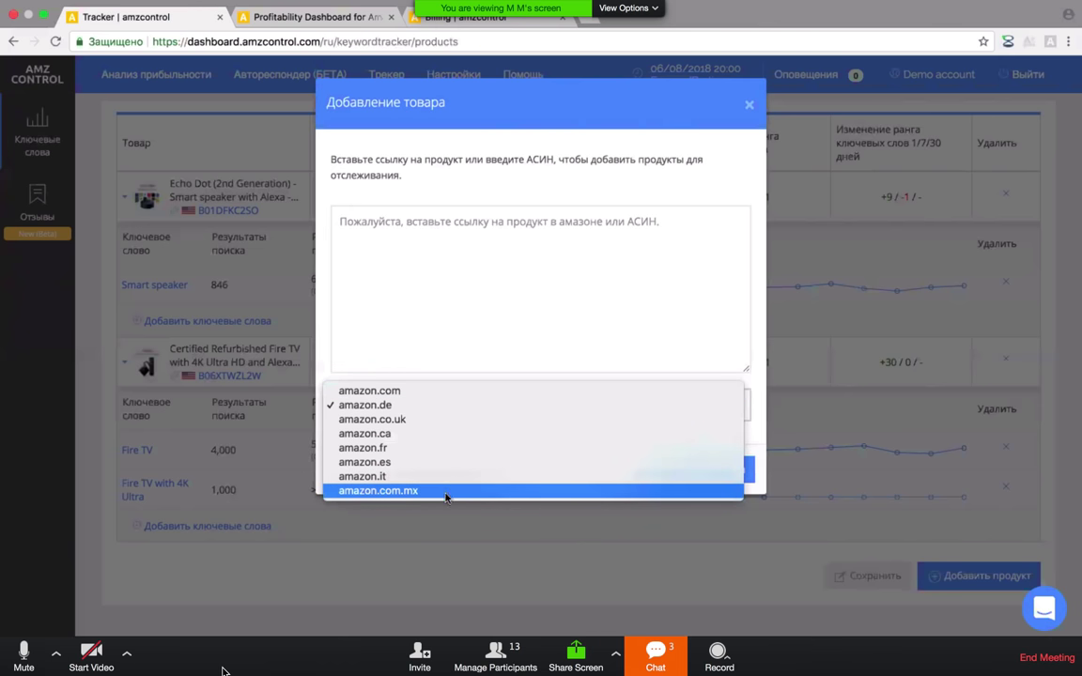
{"action": "left_click", "coordinate": [756, 441]}
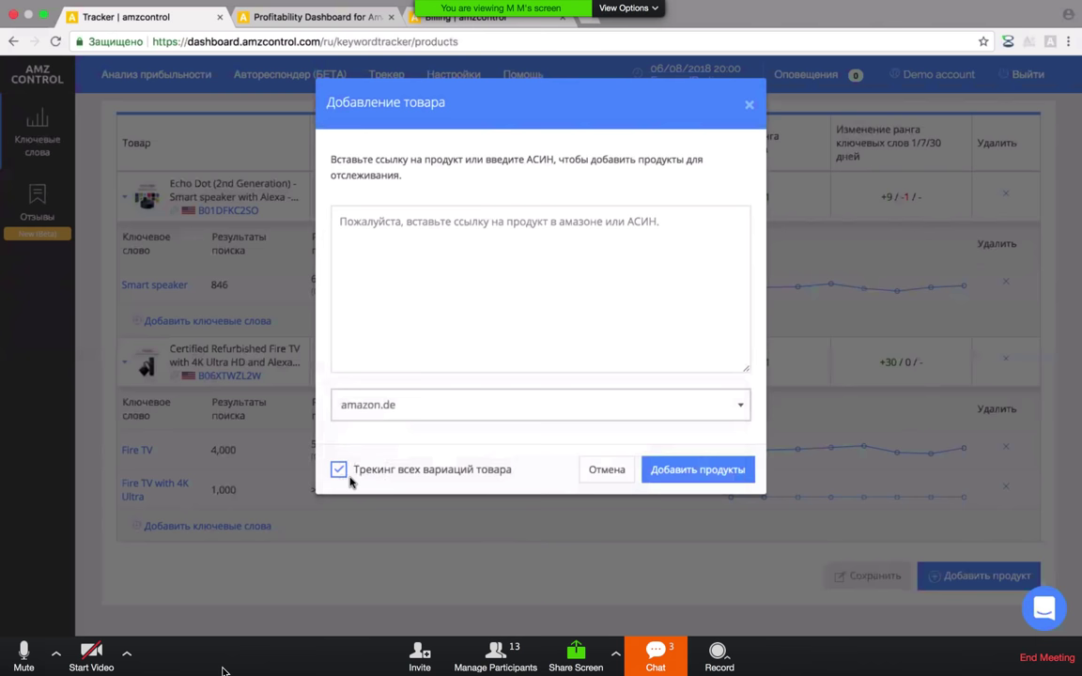
{"action": "left_click", "coordinate": [608, 472]}
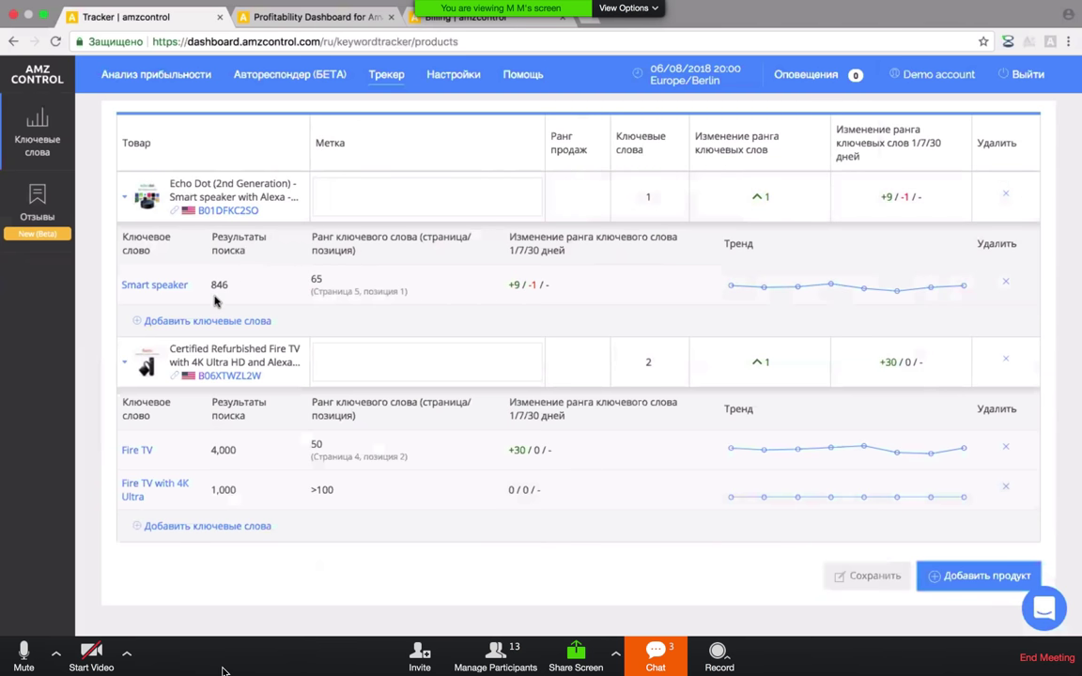
{"action": "left_click", "coordinate": [206, 322]}
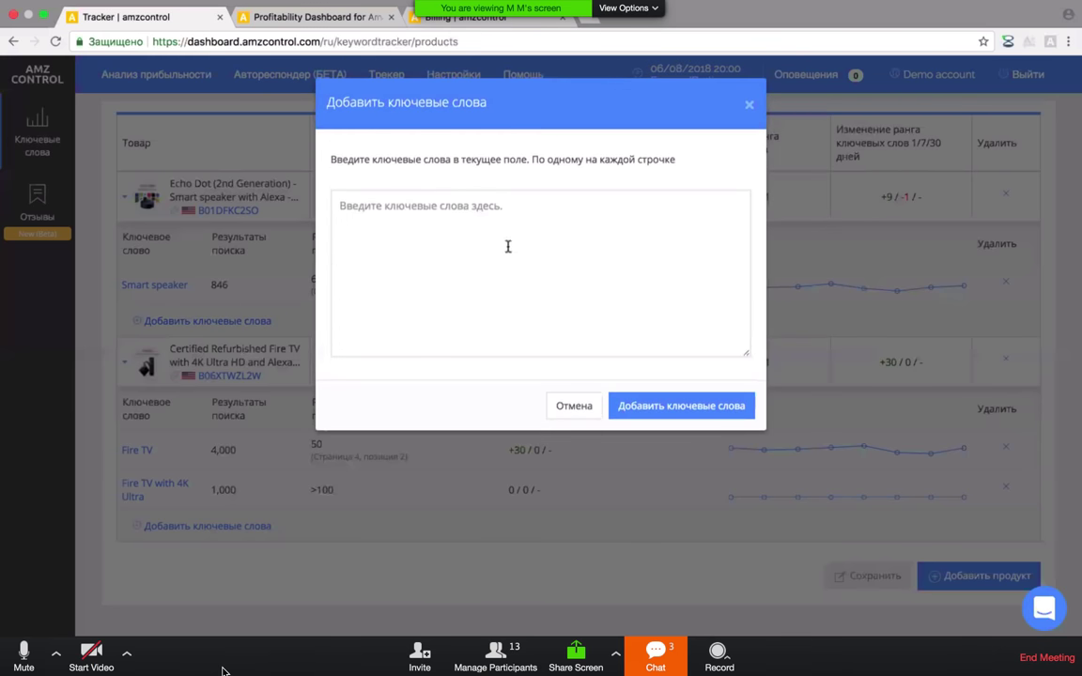
{"action": "left_click", "coordinate": [586, 409]}
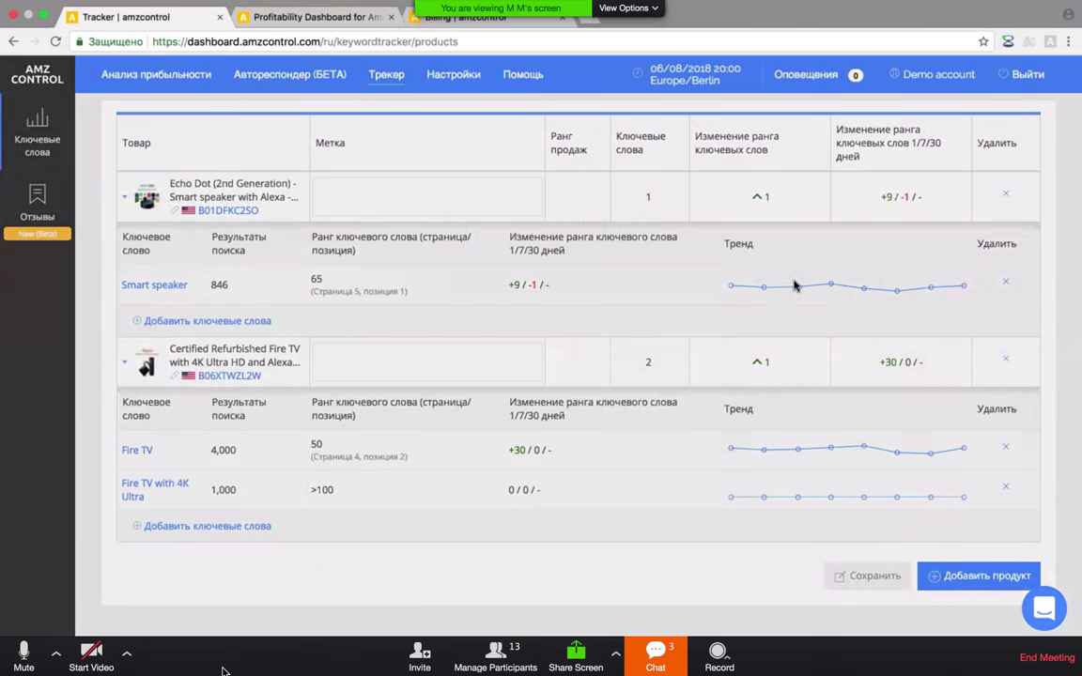
- View the rank chart of the Smart speaker keyword and close it, and collapse and re-expand the Echo Dot's keyword details
{"action": "left_click", "coordinate": [794, 284]}
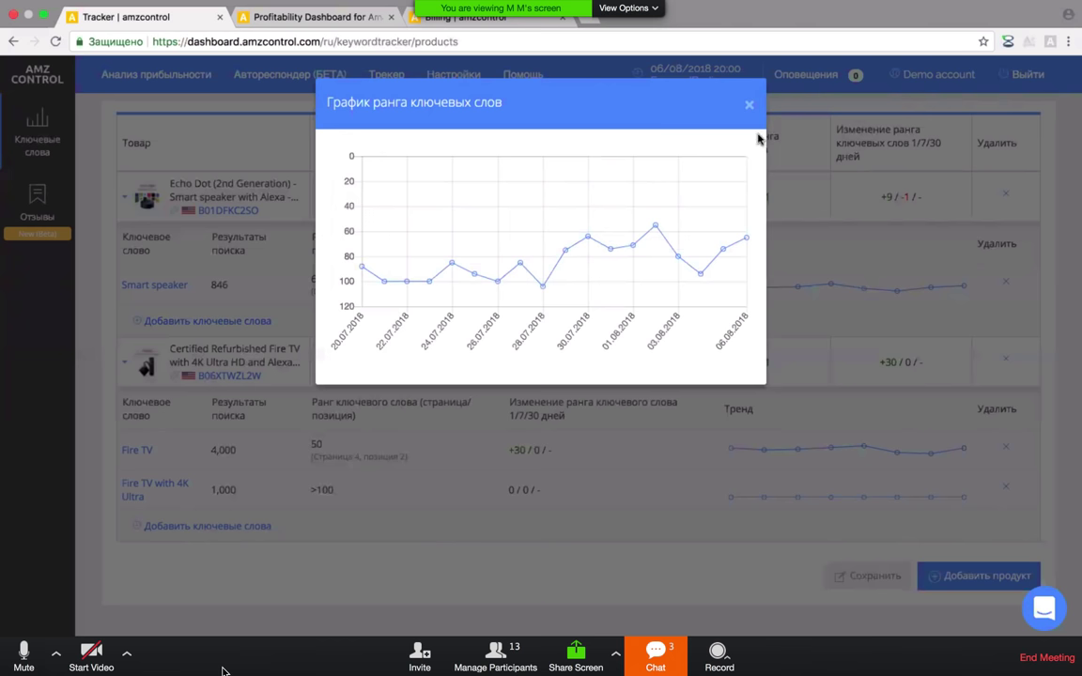
{"action": "left_click", "coordinate": [748, 105]}
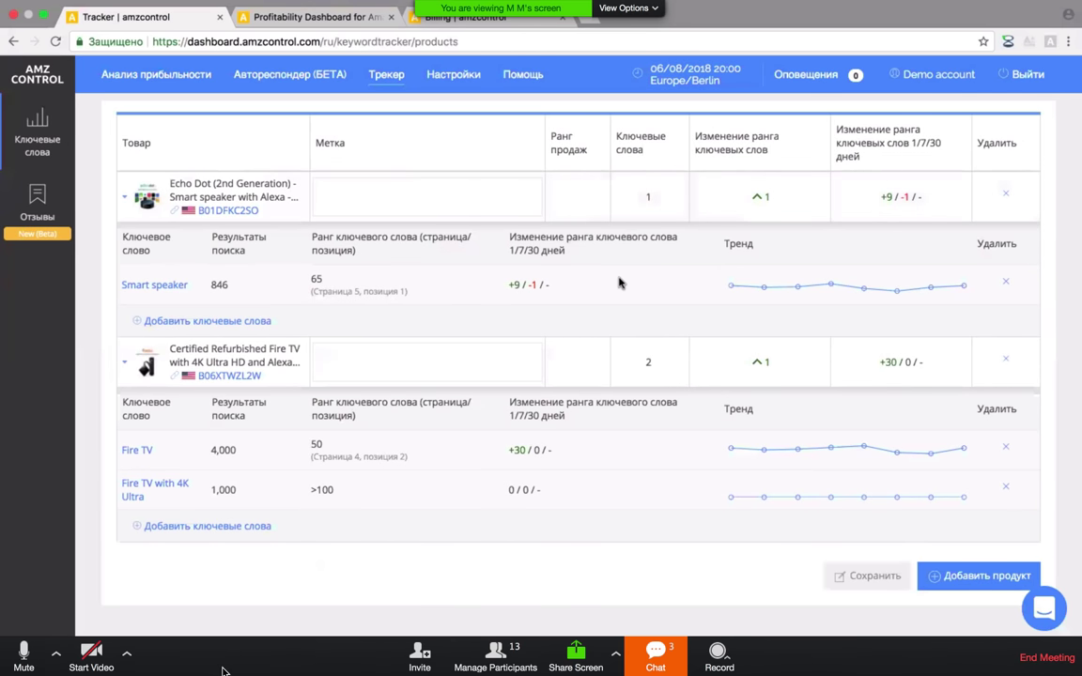
{"action": "left_click", "coordinate": [880, 195]}
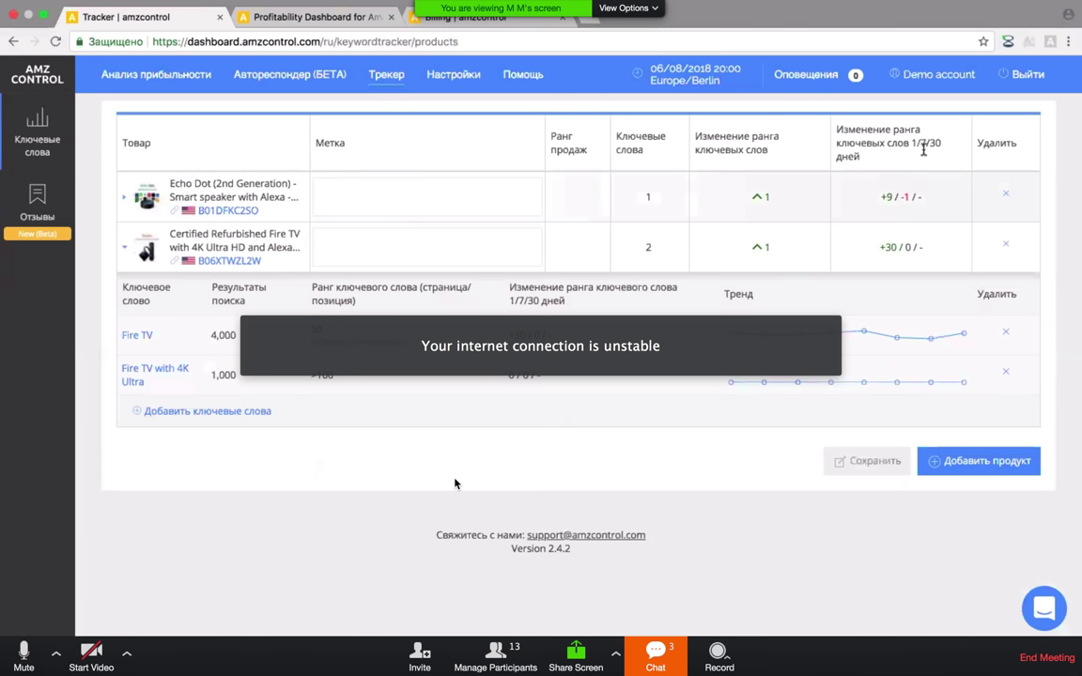
{"action": "left_click", "coordinate": [876, 201]}
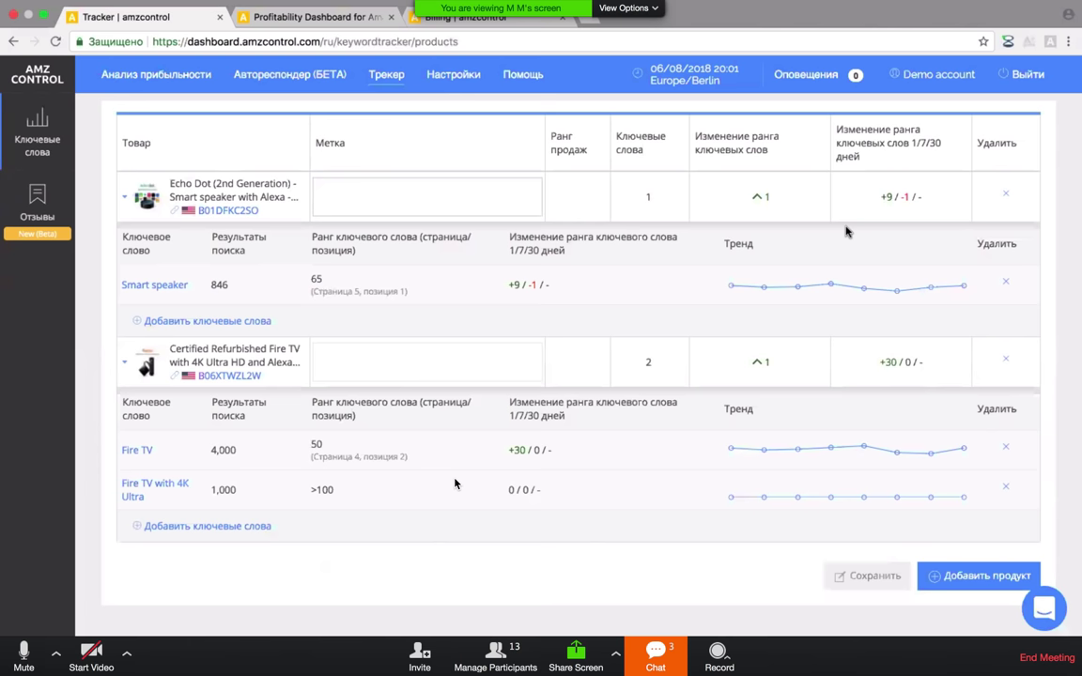
- View the form for adding a product and cancel it, and check recent positions on the Smart speaker trend line
{"action": "left_click", "coordinate": [970, 575]}
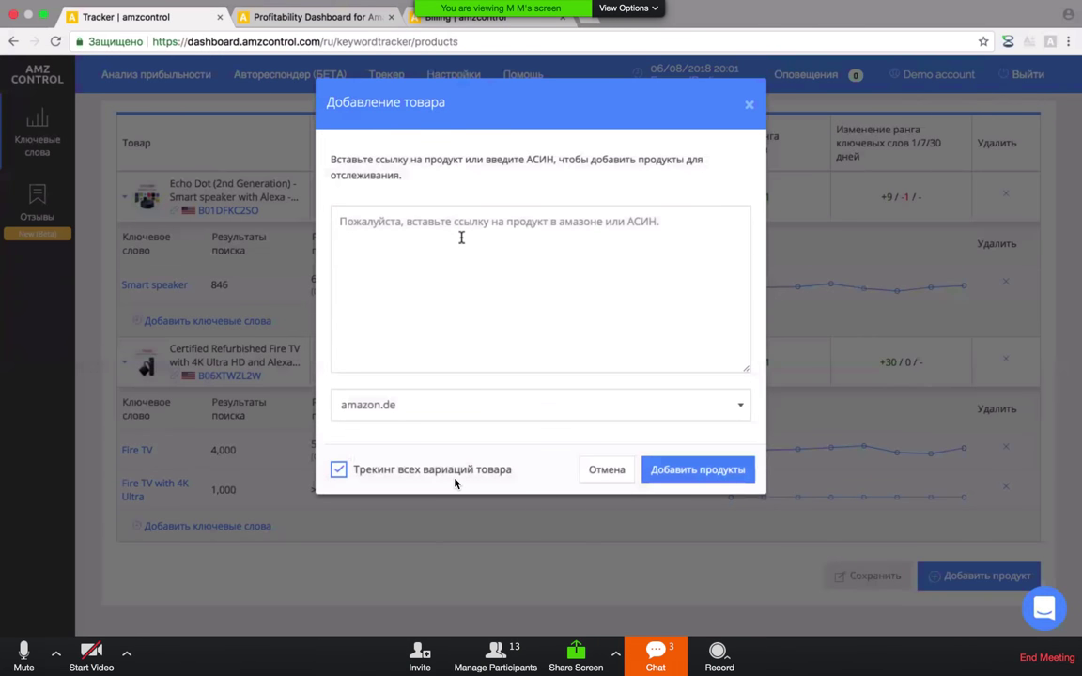
{"action": "left_click", "coordinate": [606, 470]}
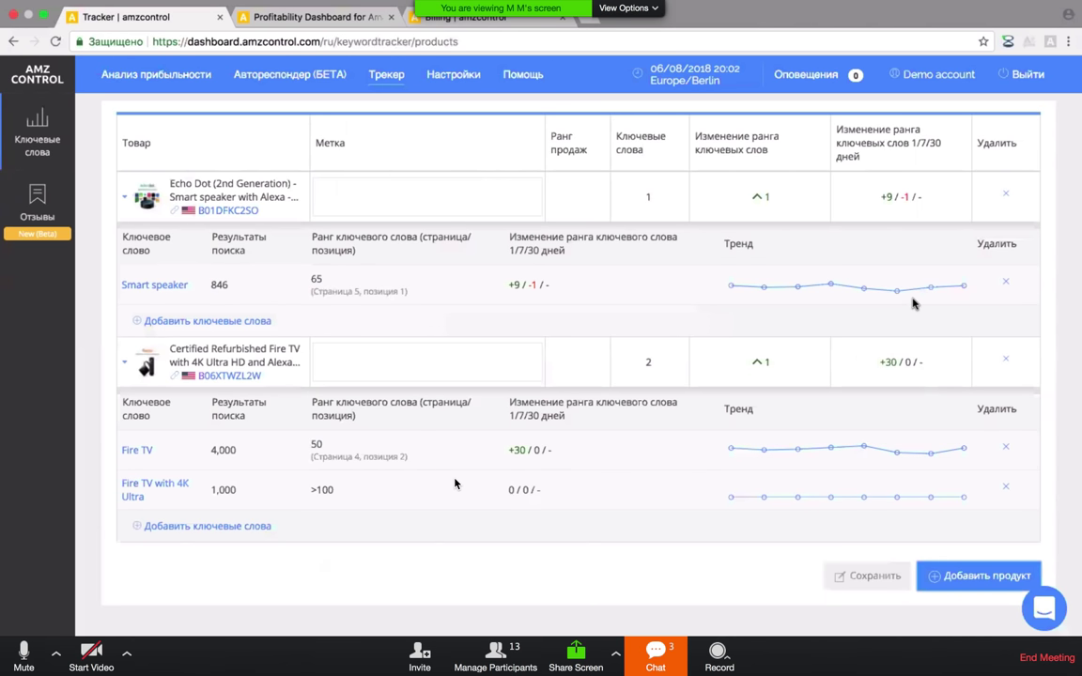
{"action": "mouse_move", "coordinate": [930, 292]}
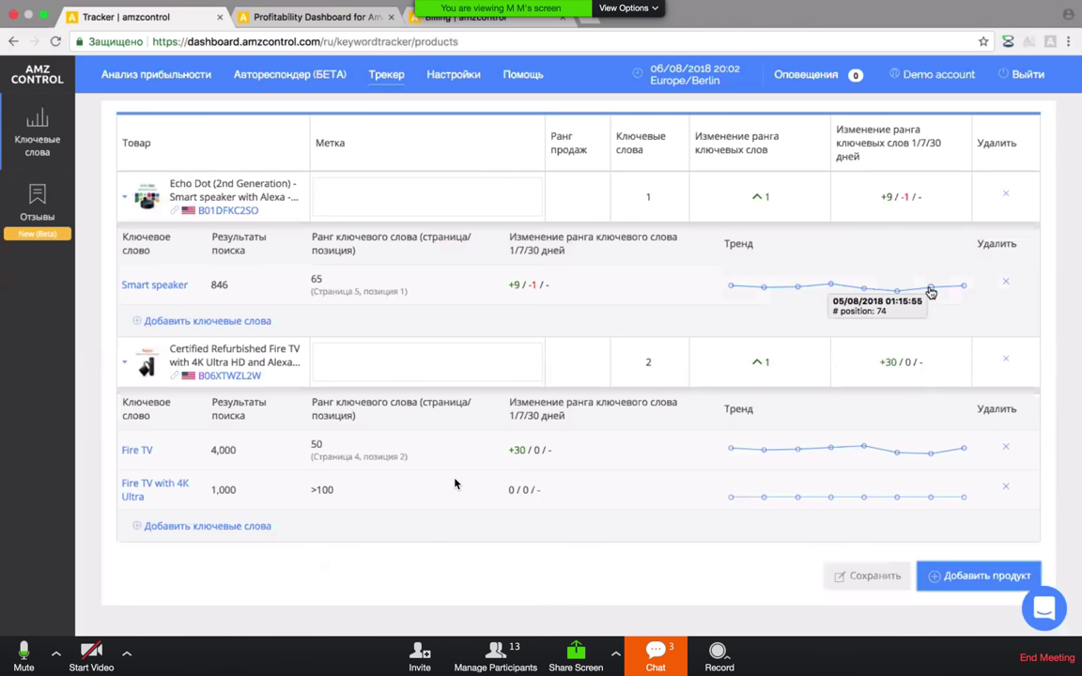
{"action": "mouse_move", "coordinate": [964, 291]}
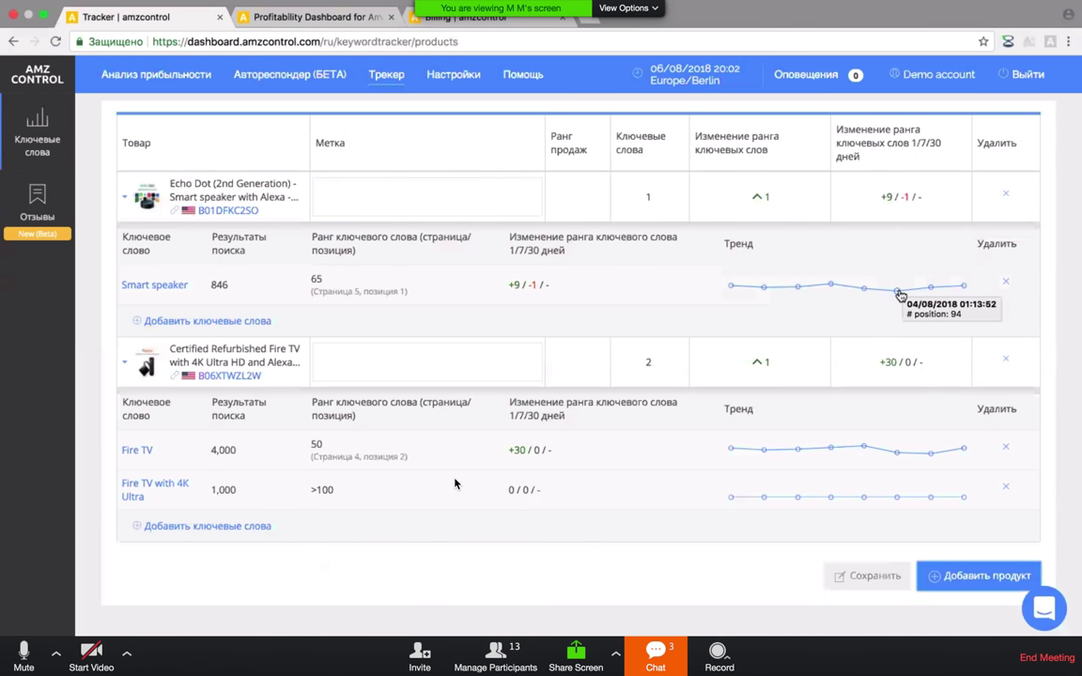
{"action": "left_click", "coordinate": [388, 186]}
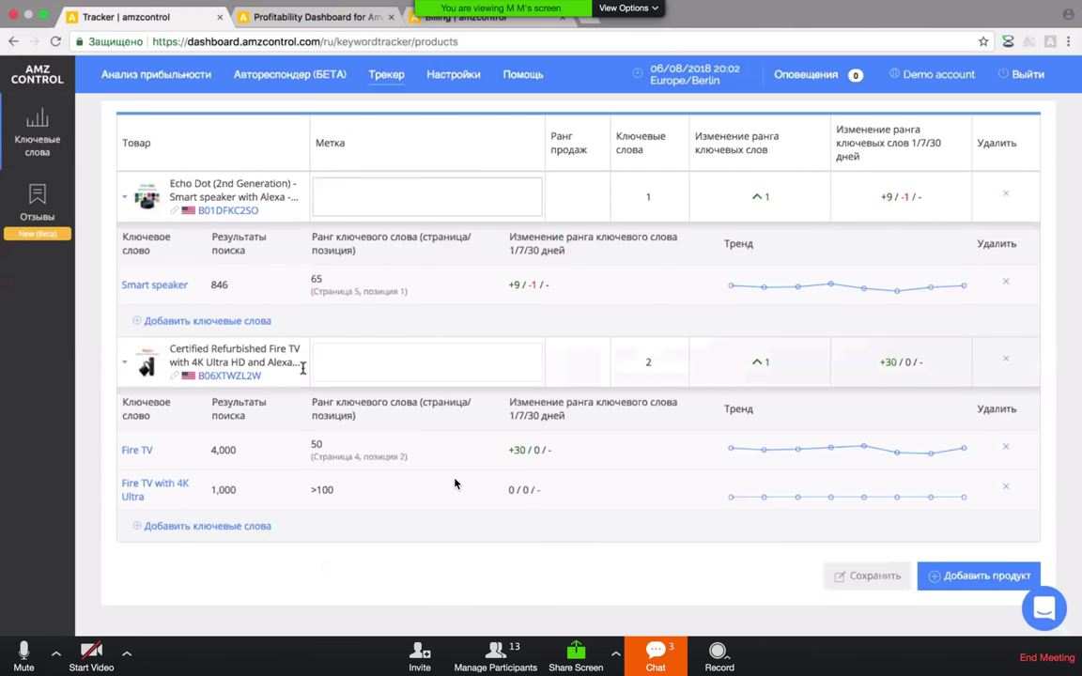
- Collapse and re-expand the keyword details of the Certified Refurbished Fire TV
{"action": "left_click", "coordinate": [124, 362]}
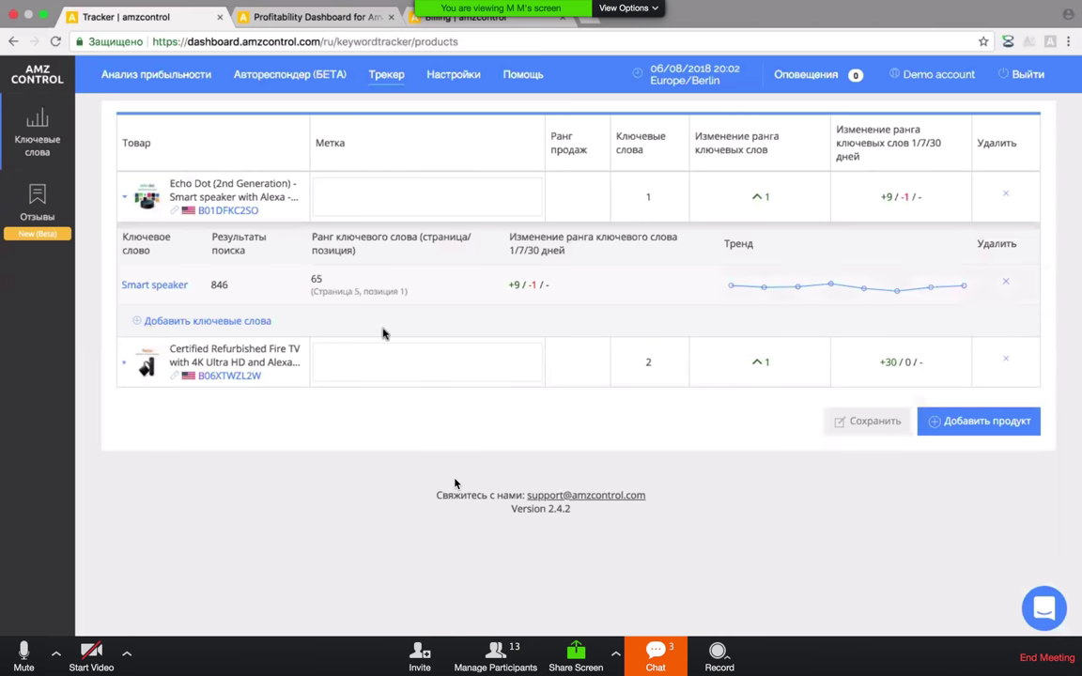
{"action": "left_click", "coordinate": [274, 365]}
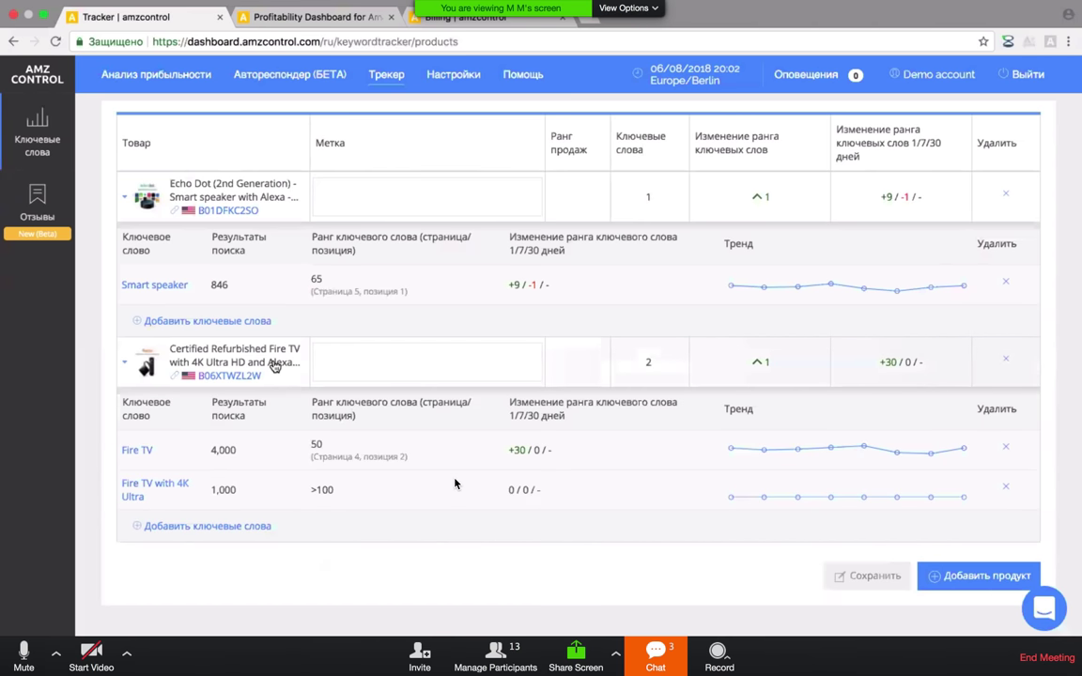
{"action": "left_click", "coordinate": [274, 365]}
{"action": "left_click", "coordinate": [274, 365]}
- Try out sample text such as "Colors" as the Echo Dot's label (Метка) and clear the field again
{"action": "left_click", "coordinate": [386, 193]}
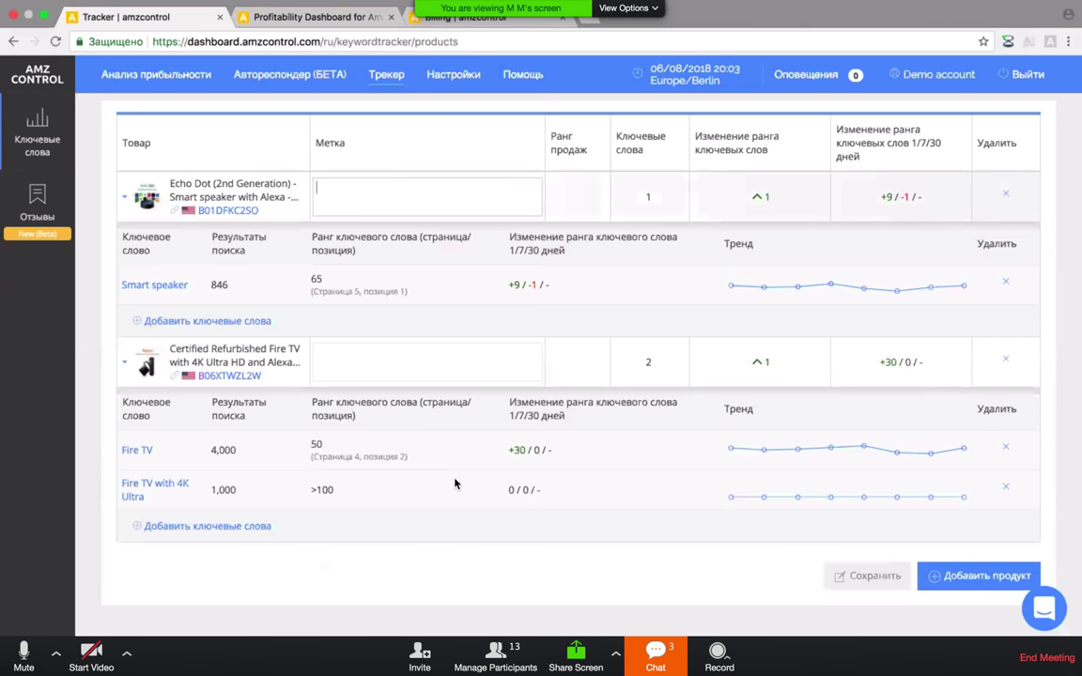
{"action": "type", "text": "pkhfkq"}
{"action": "key", "text": "BackSpace"}
{"action": "key", "text": "BackSpace"}
{"action": "key", "text": "BackSpace"}
{"action": "key", "text": "BackSpace"}
{"action": "key", "text": "BackSpace"}
{"action": "key", "text": "BackSpace"}
{"action": "type", "text": "Colors"}
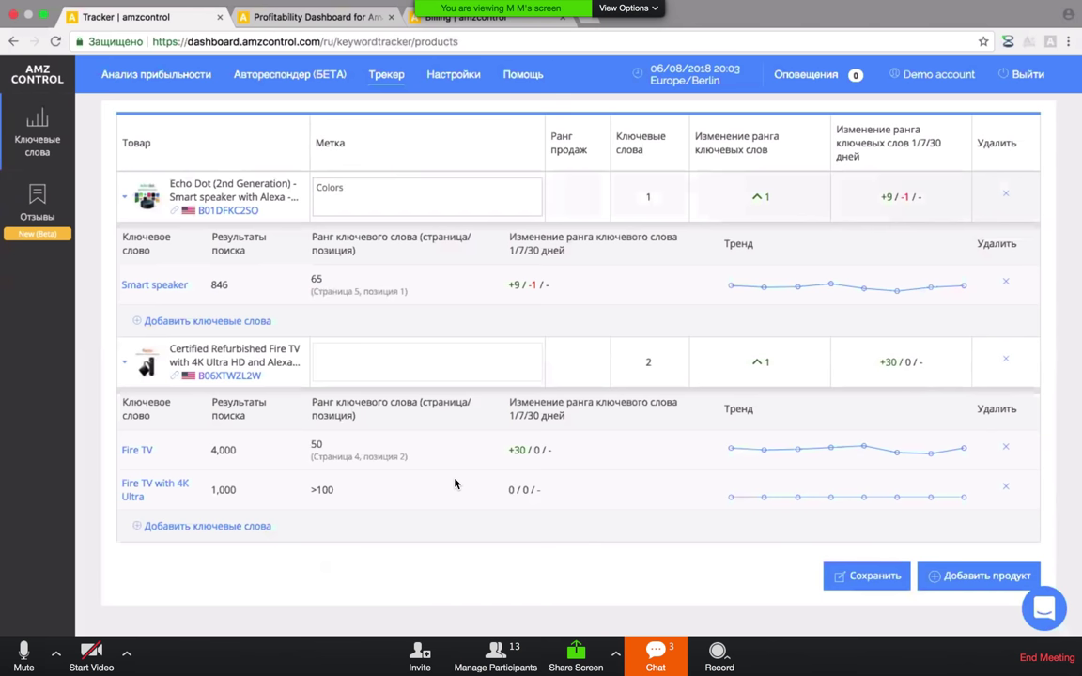
{"action": "key", "text": "BackSpace"}
{"action": "key", "text": "BackSpace"}
{"action": "key", "text": "BackSpace"}
{"action": "key", "text": "BackSpace"}
{"action": "key", "text": "BackSpace"}
{"action": "key", "text": "BackSpace"}
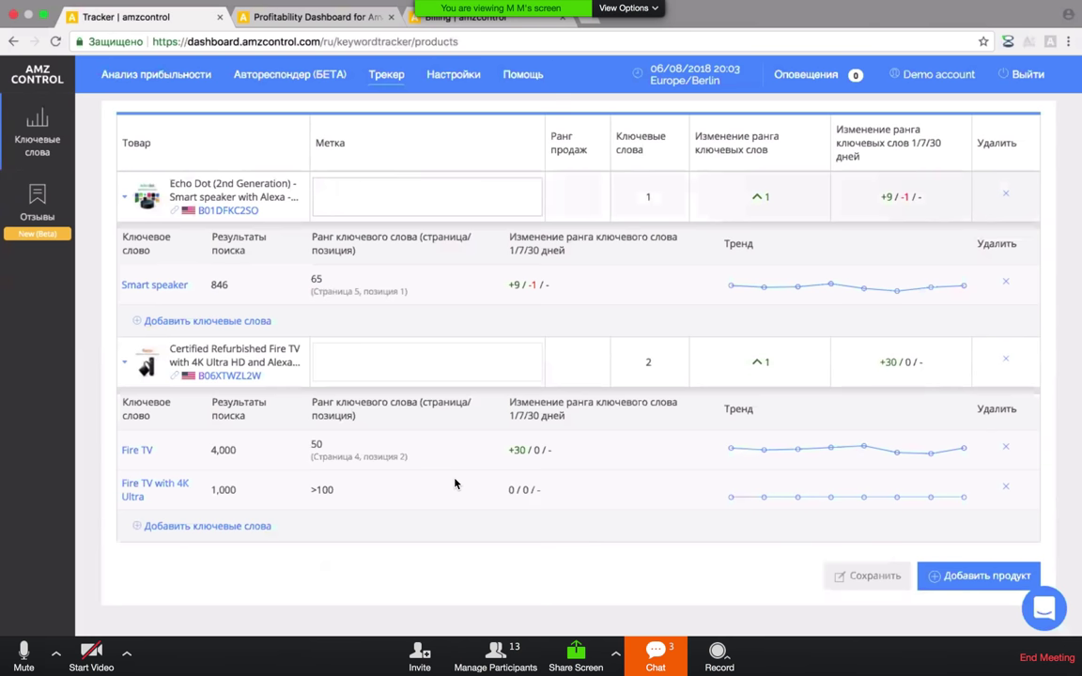
{"action": "type", "text": "jfndj"}
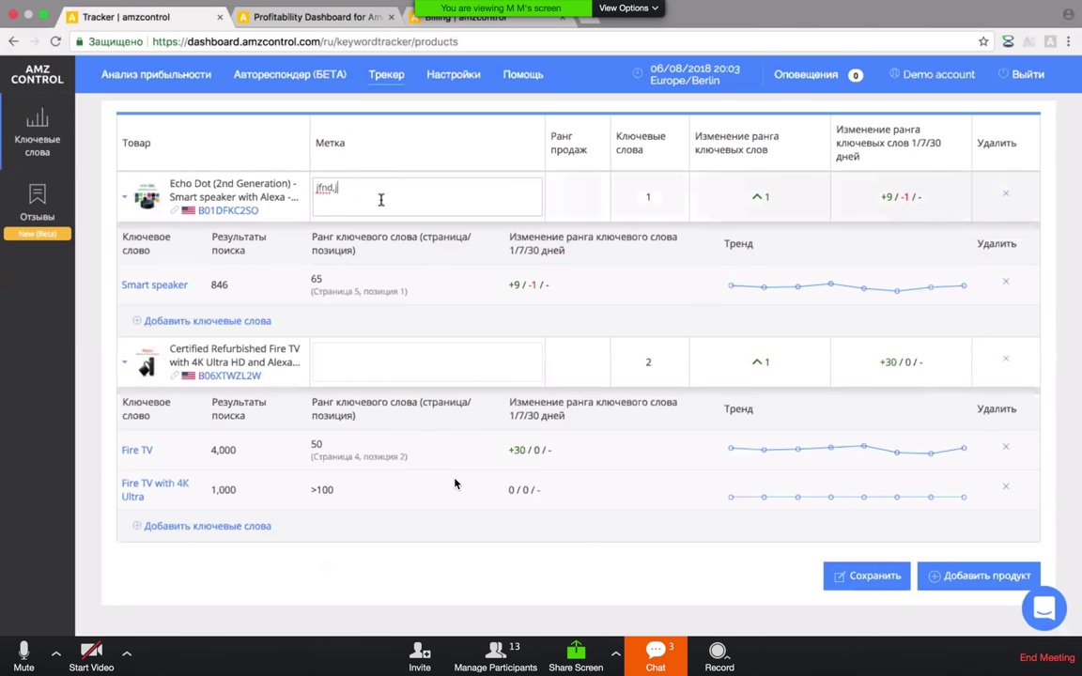
{"action": "key", "text": "BackSpace"}
{"action": "key", "text": "BackSpace"}
{"action": "key", "text": "BackSpace"}
{"action": "key", "text": "BackSpace"}
{"action": "key", "text": "BackSpace"}
{"action": "key", "text": "BackSpace"}
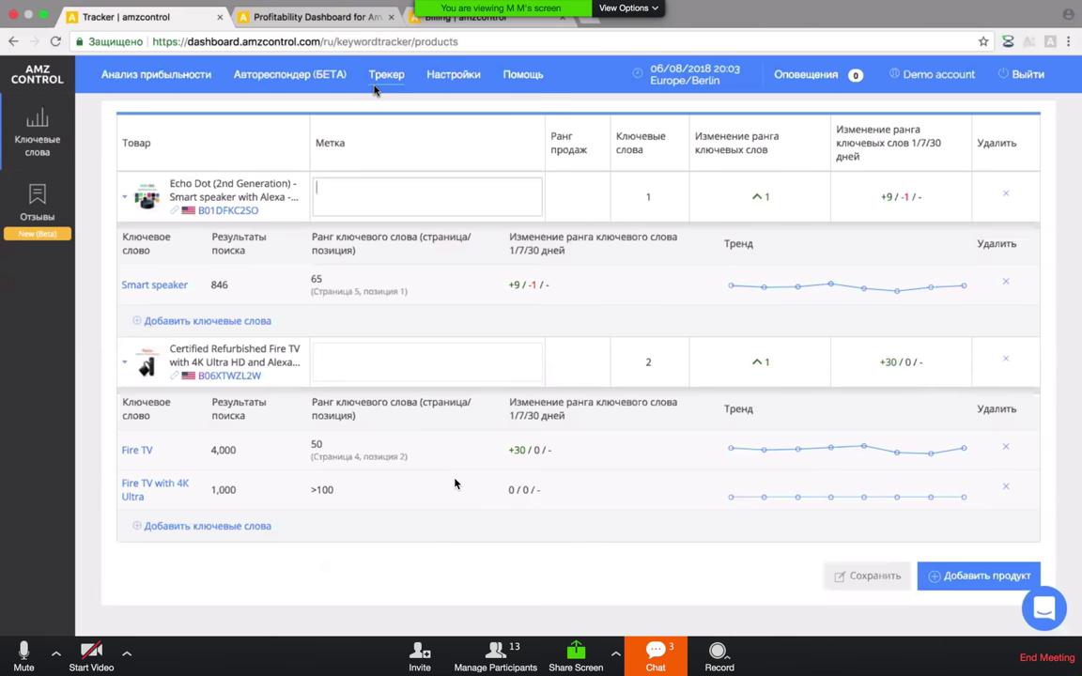
- View the billing overview and its plan comparison (Изменить пакет), and view the public pricing page
{"action": "left_click", "coordinate": [439, 20]}
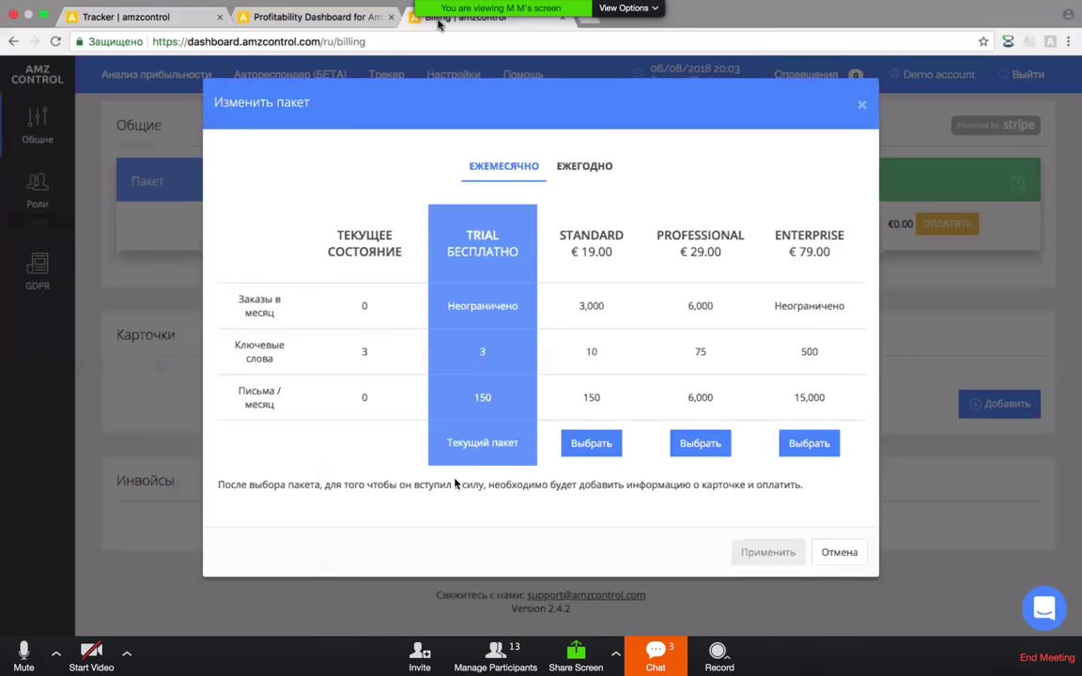
{"action": "left_click", "coordinate": [863, 107]}
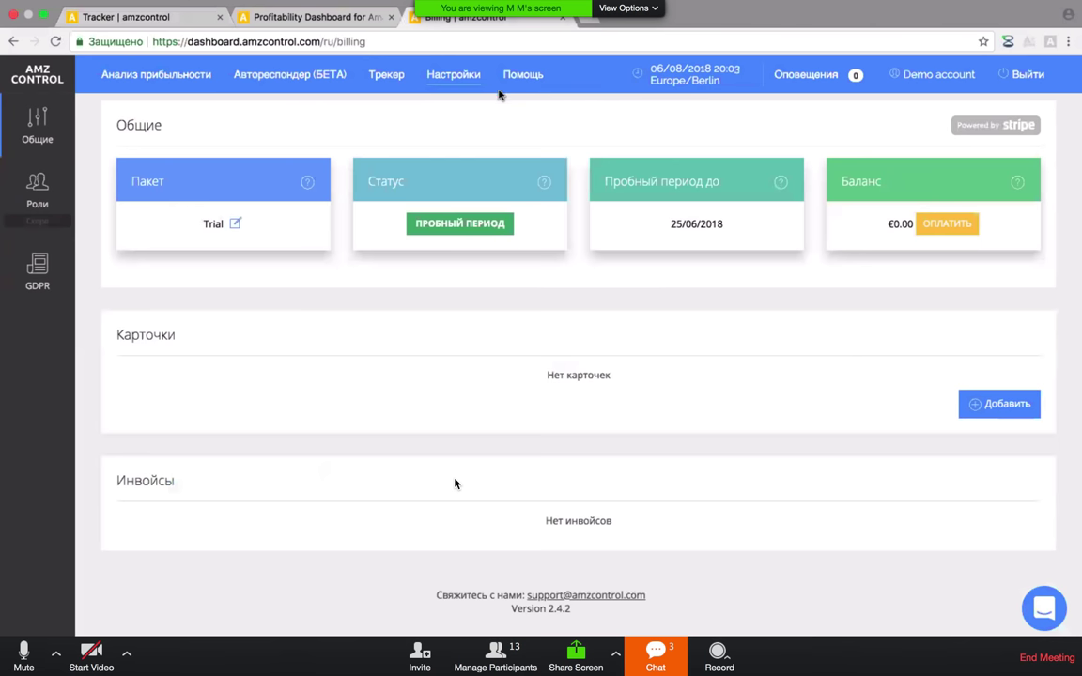
{"action": "left_click", "coordinate": [235, 227]}
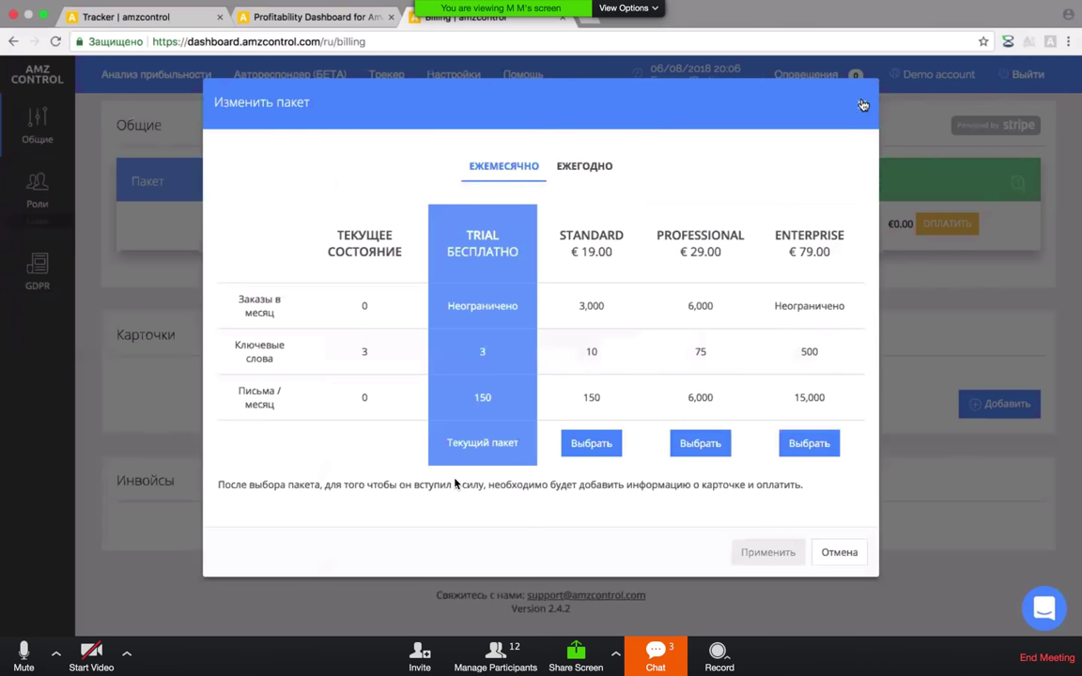
{"action": "left_click", "coordinate": [369, 20]}
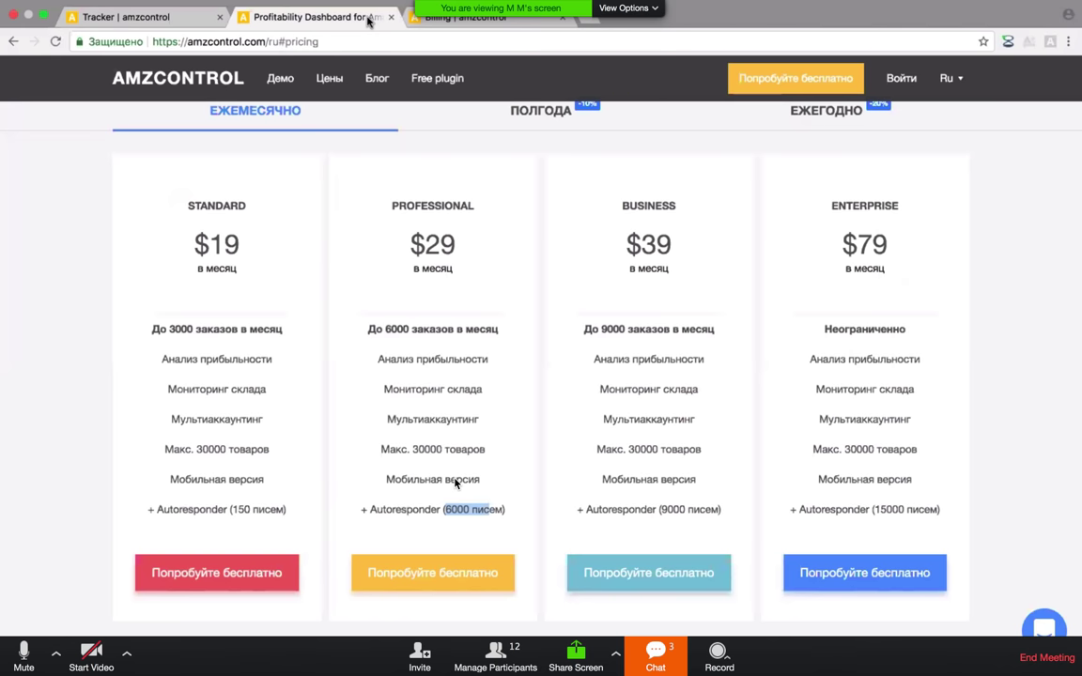
- Return to the tracker, view the Amazon search page for the Smart speaker keyword and close it
{"action": "left_click", "coordinate": [172, 21]}
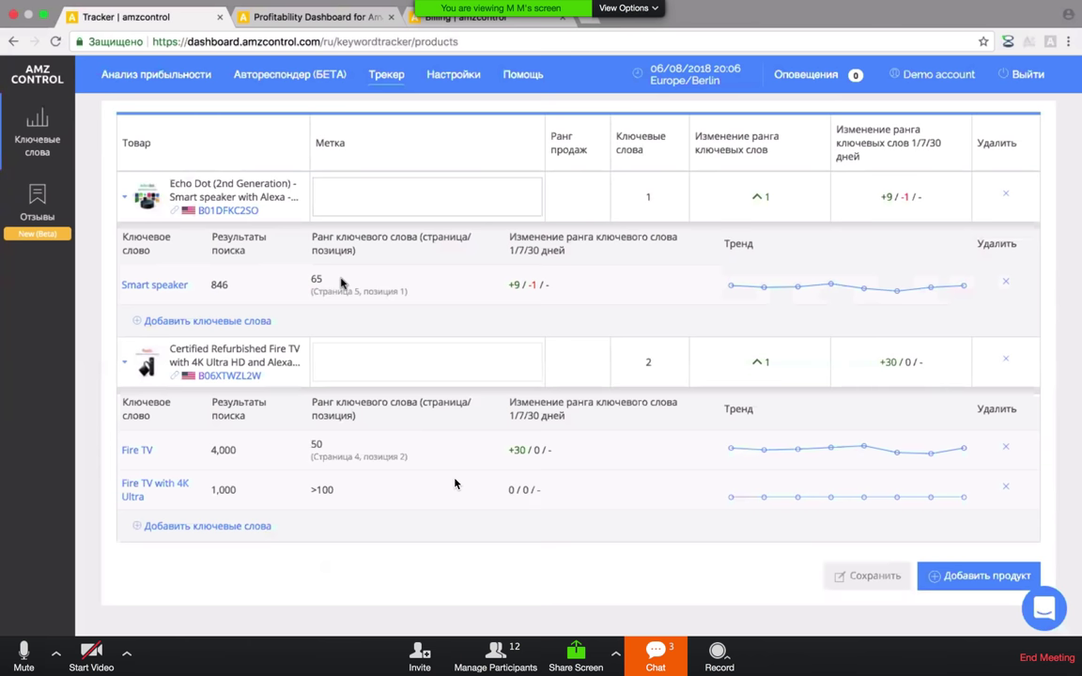
{"action": "left_click", "coordinate": [175, 285]}
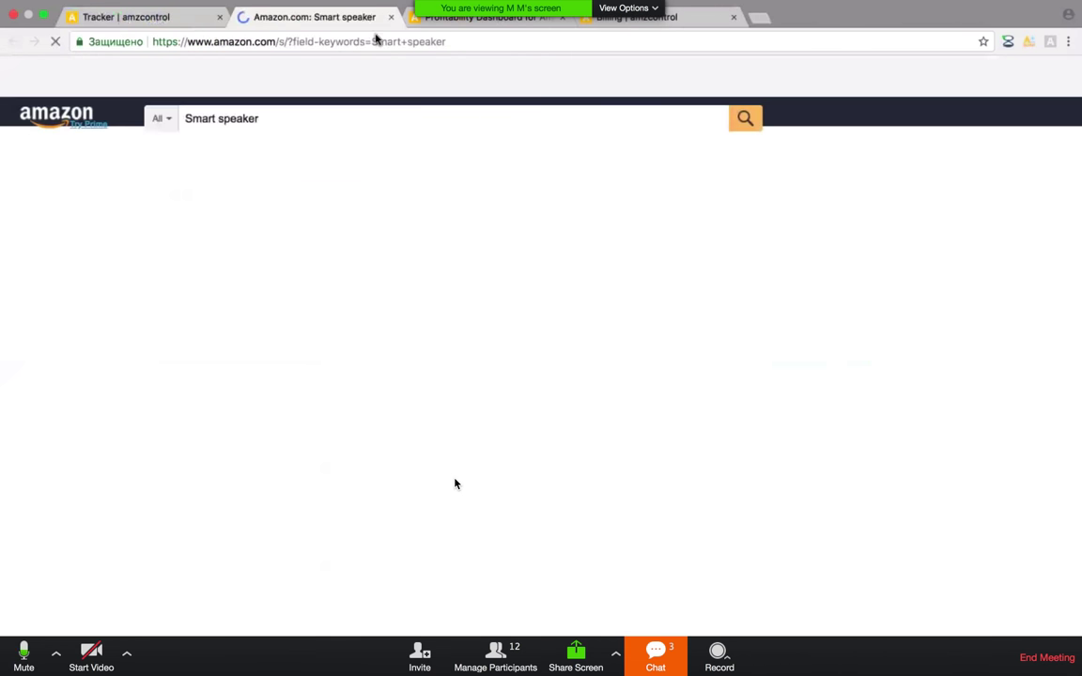
{"action": "left_click", "coordinate": [390, 17]}
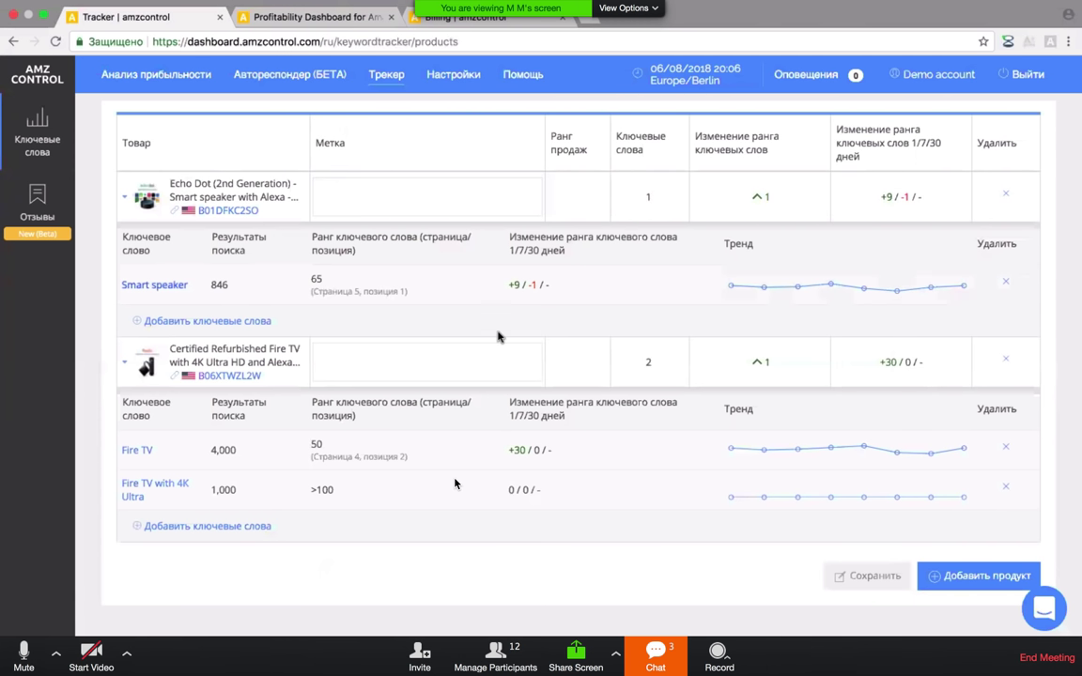
- View the option for tracking all variations in the product form, cancel it, and check the Echo Dot's variation hint
{"action": "left_click", "coordinate": [224, 322]}
{"action": "left_click", "coordinate": [190, 206]}
{"action": "left_click", "coordinate": [972, 575]}
{"action": "left_click_drag", "start_coordinate": [385, 470], "coordinate": [521, 470]}
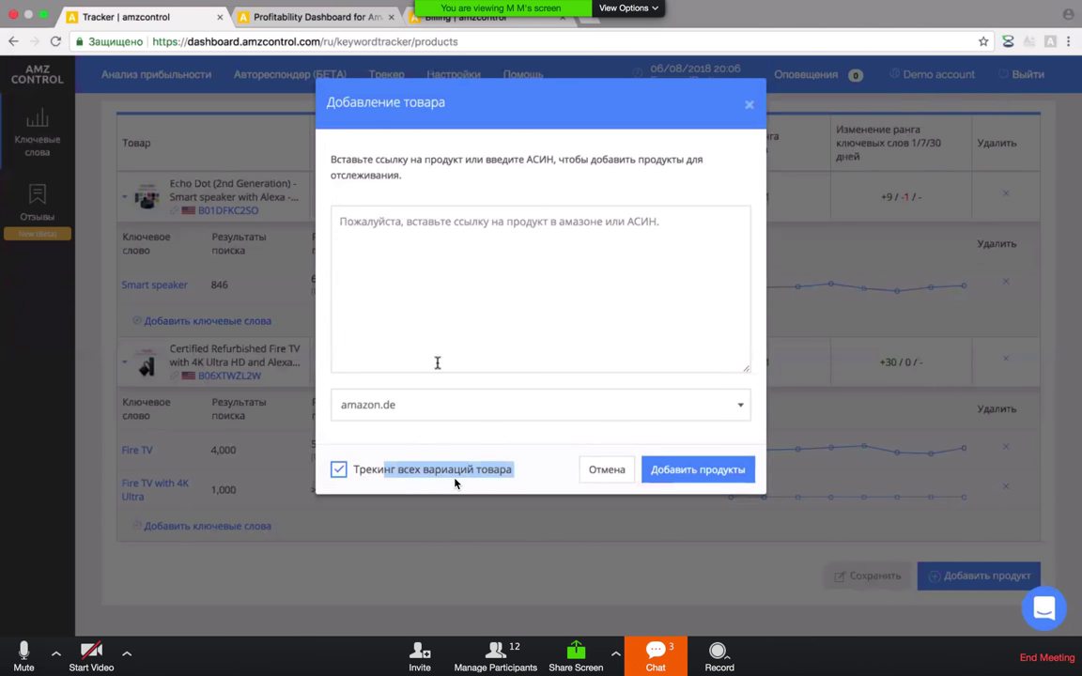
{"action": "left_click", "coordinate": [467, 225]}
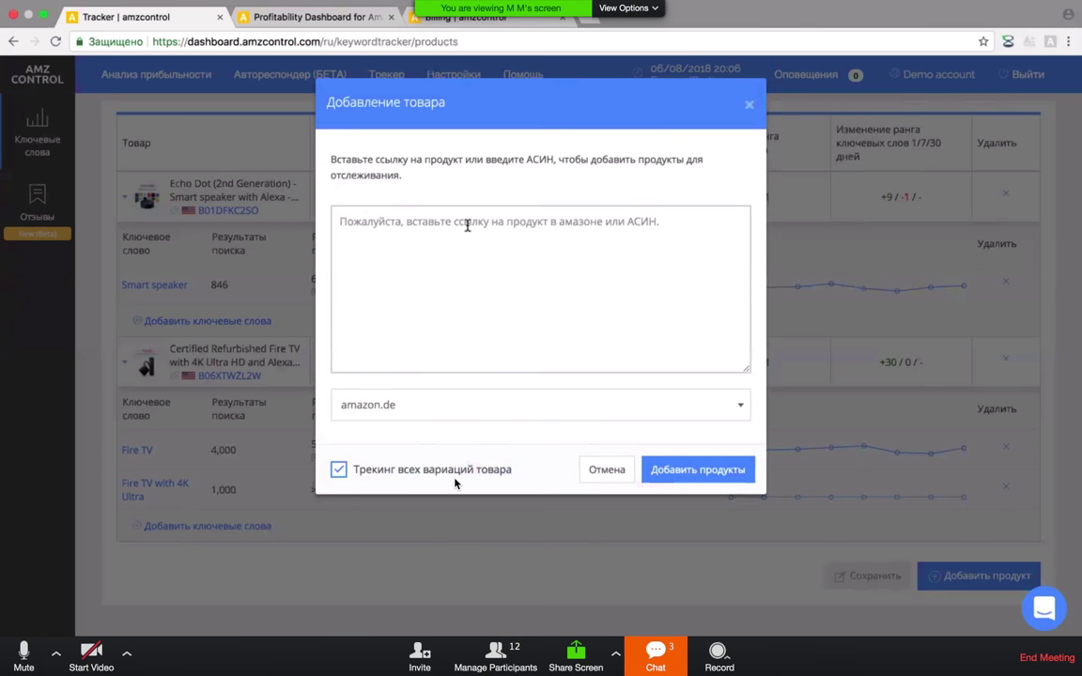
{"action": "left_click", "coordinate": [623, 473]}
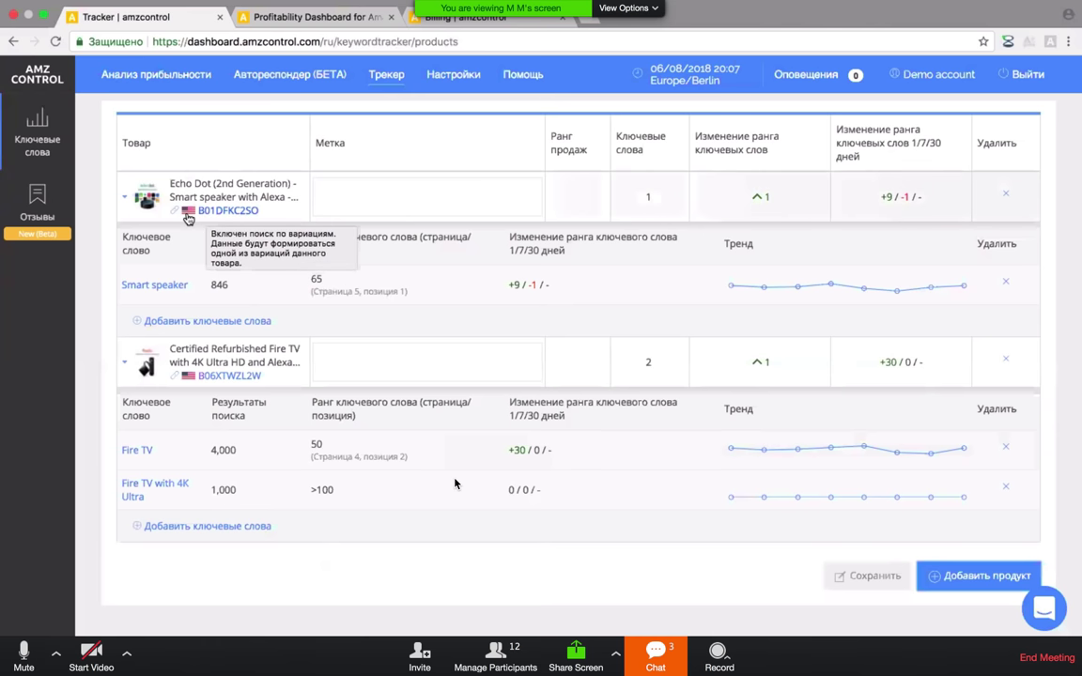
{"action": "mouse_move", "coordinate": [199, 375]}
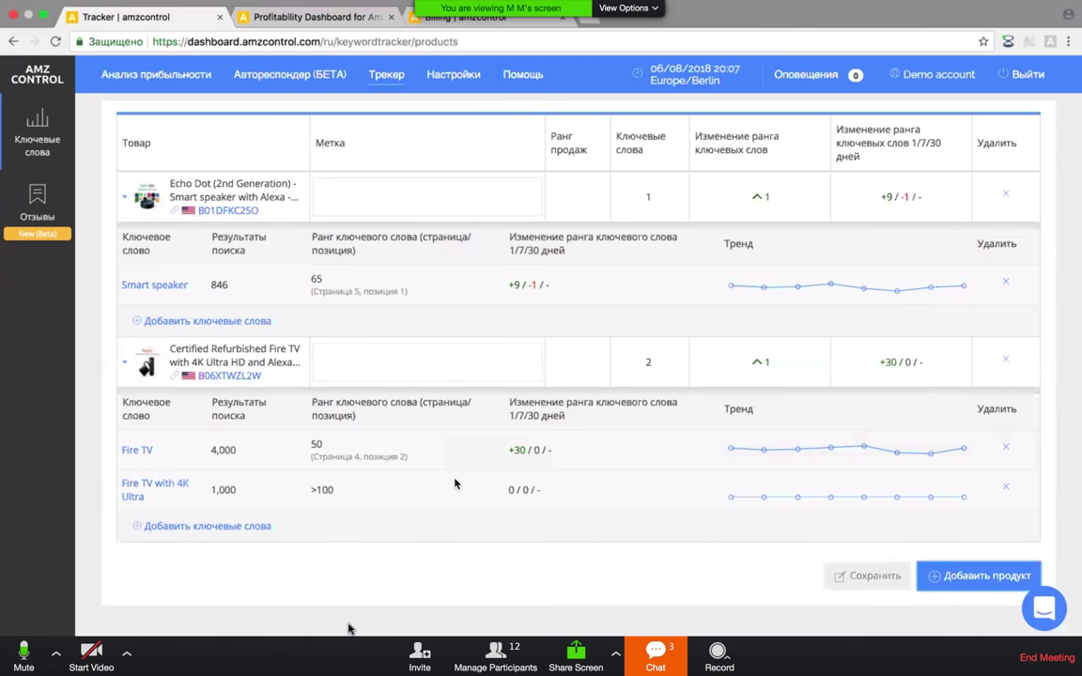
- Collapse the Fire TV's keyword details and inspect individual positions along the Smart speaker trend line
{"action": "left_click", "coordinate": [287, 369]}
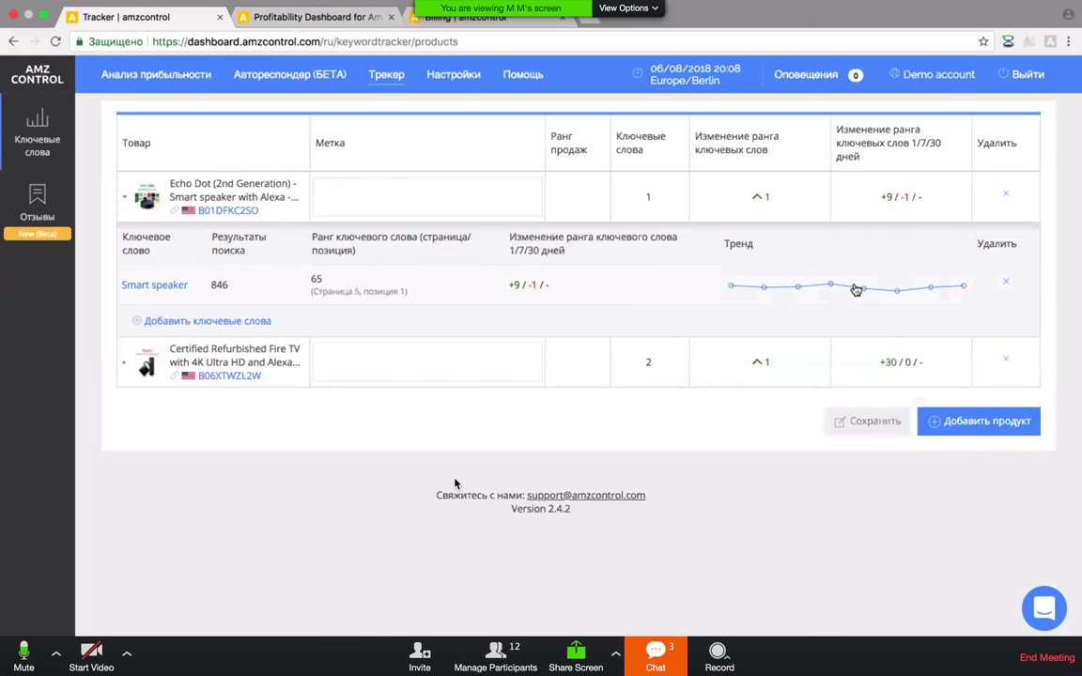
{"action": "mouse_move", "coordinate": [896, 296]}
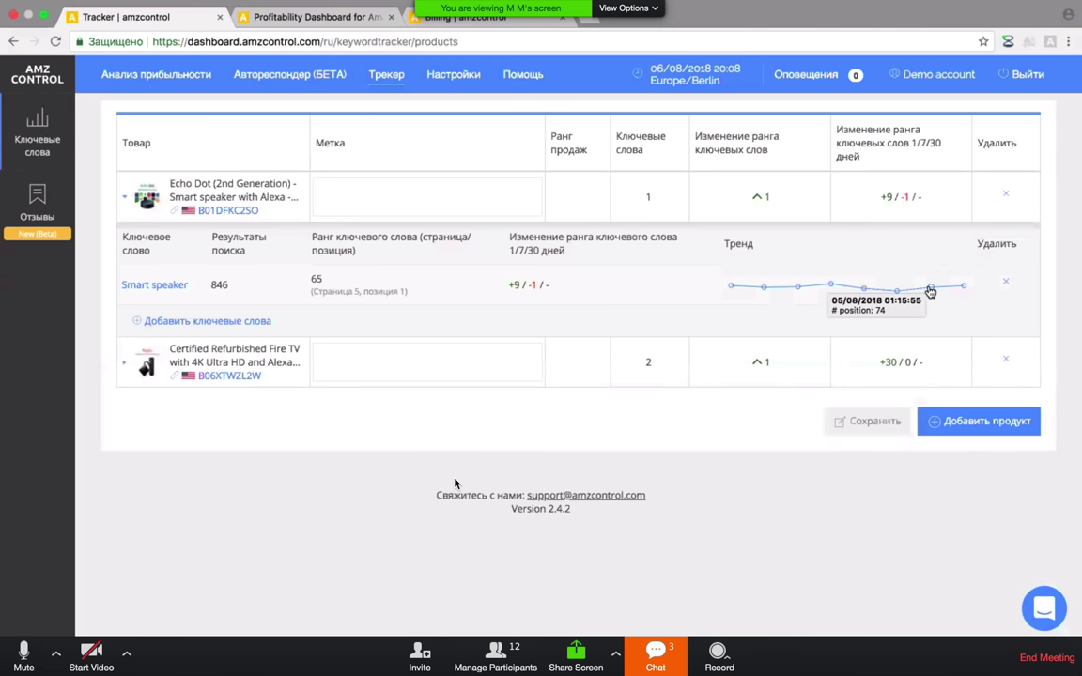
{"action": "mouse_move", "coordinate": [964, 288]}
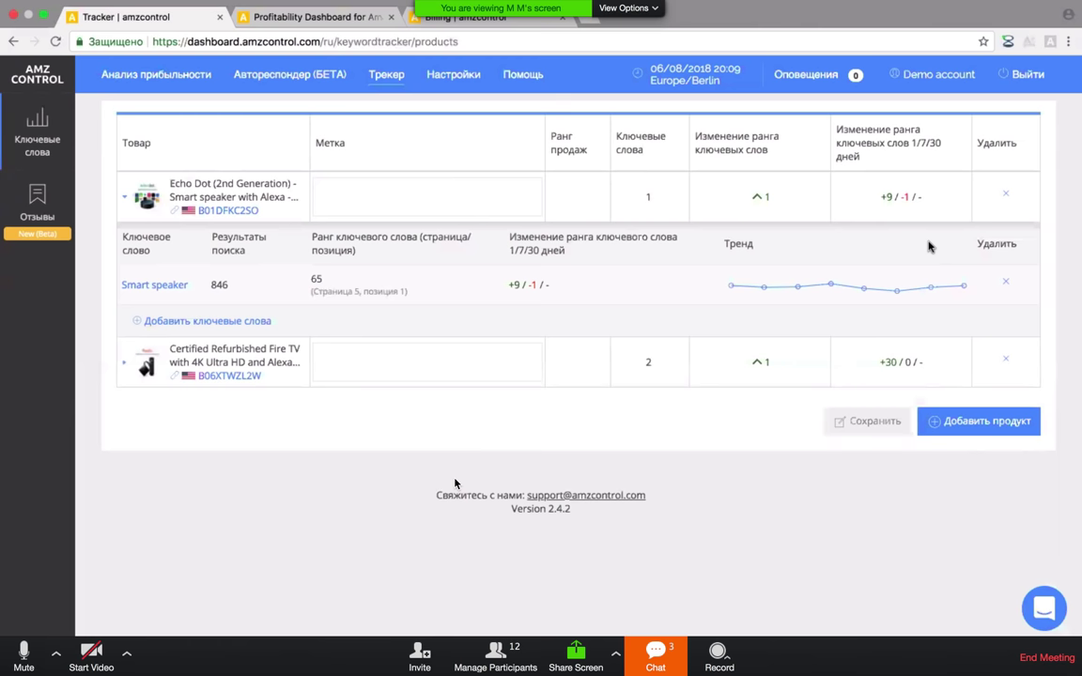
{"action": "mouse_move", "coordinate": [898, 296]}
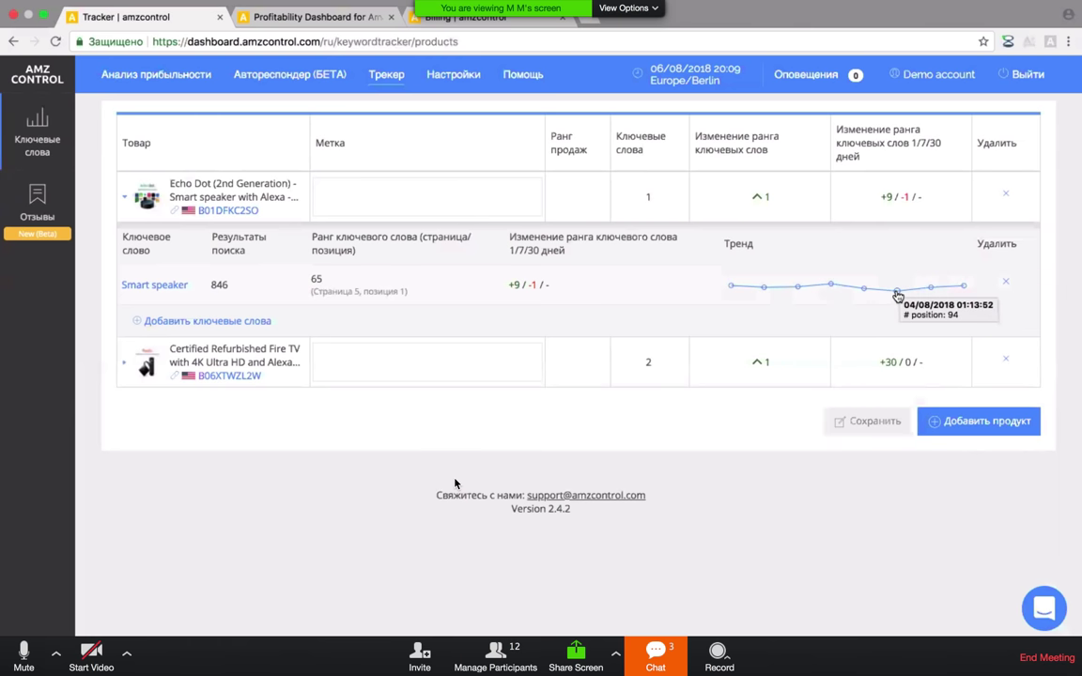
{"action": "mouse_move", "coordinate": [864, 294]}
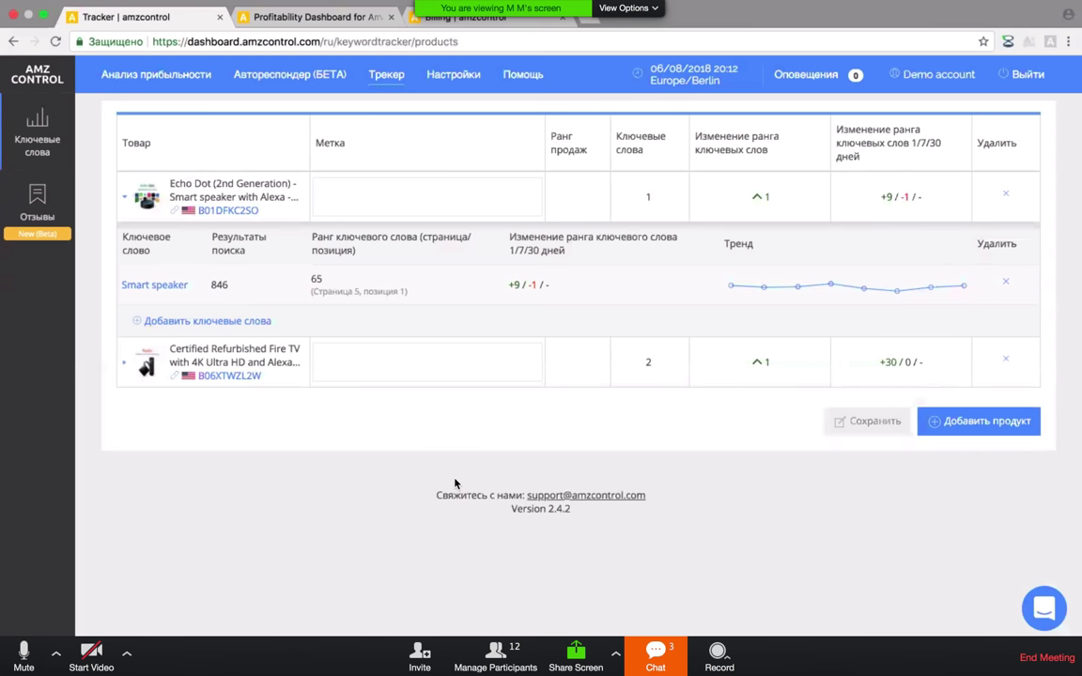
- Examine the order, keyword and e-mail limits of the Trial plan in the billing page's plan comparison, and close it
{"action": "left_click", "coordinate": [441, 17]}
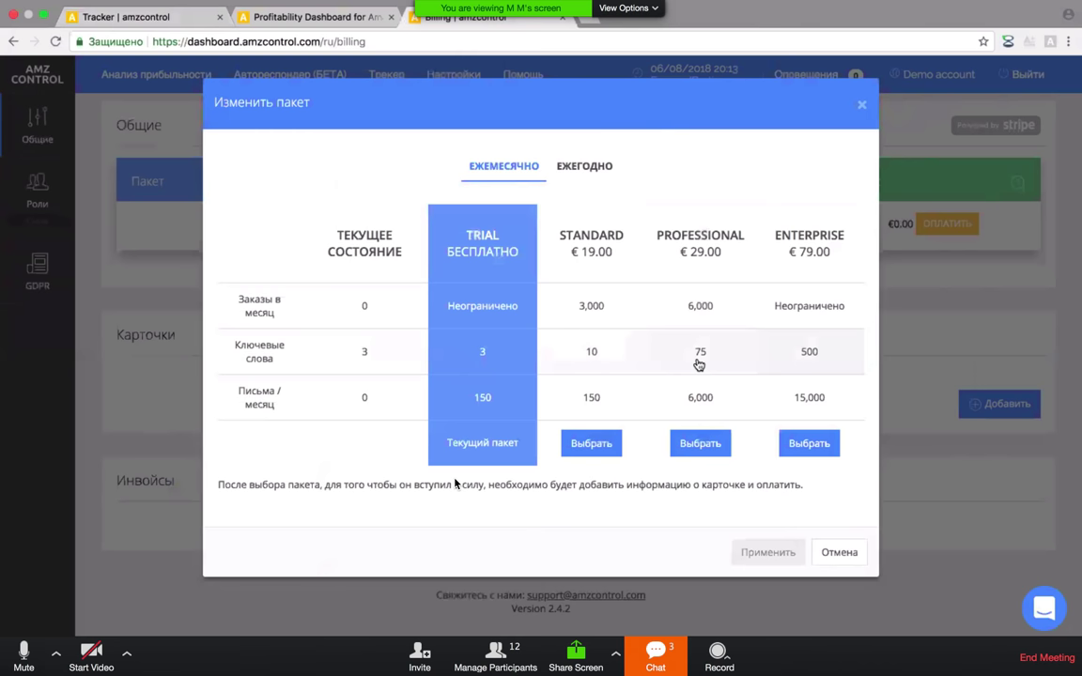
{"action": "left_click", "coordinate": [861, 105]}
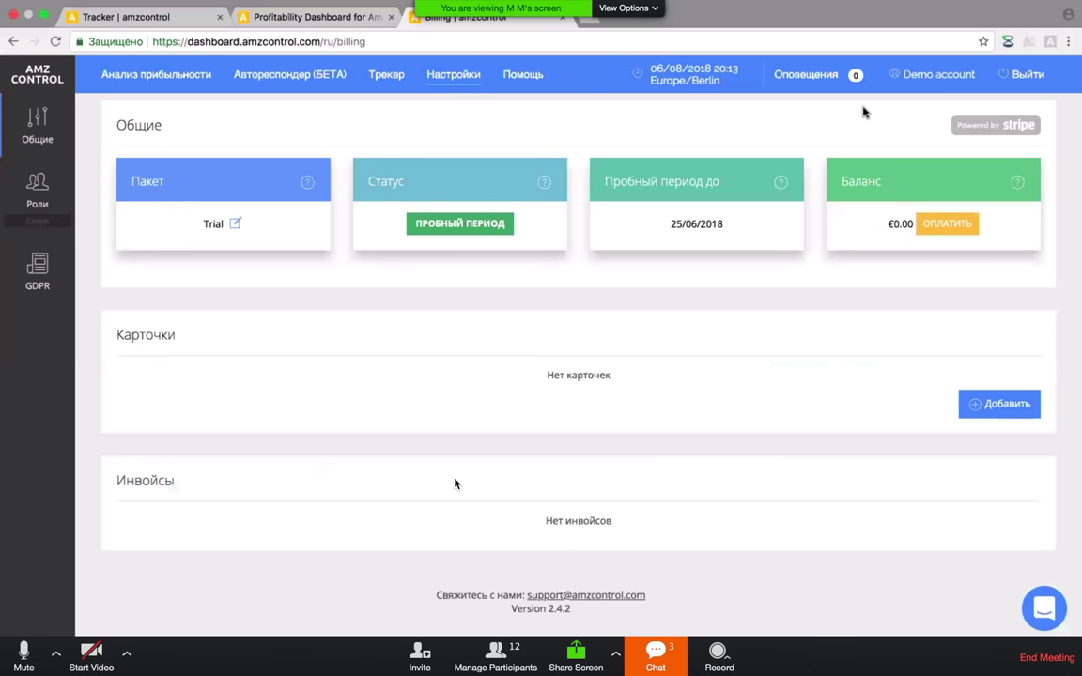
{"action": "key", "text": "XF86AudioRaiseVolume"}
{"action": "left_click", "coordinate": [235, 224]}
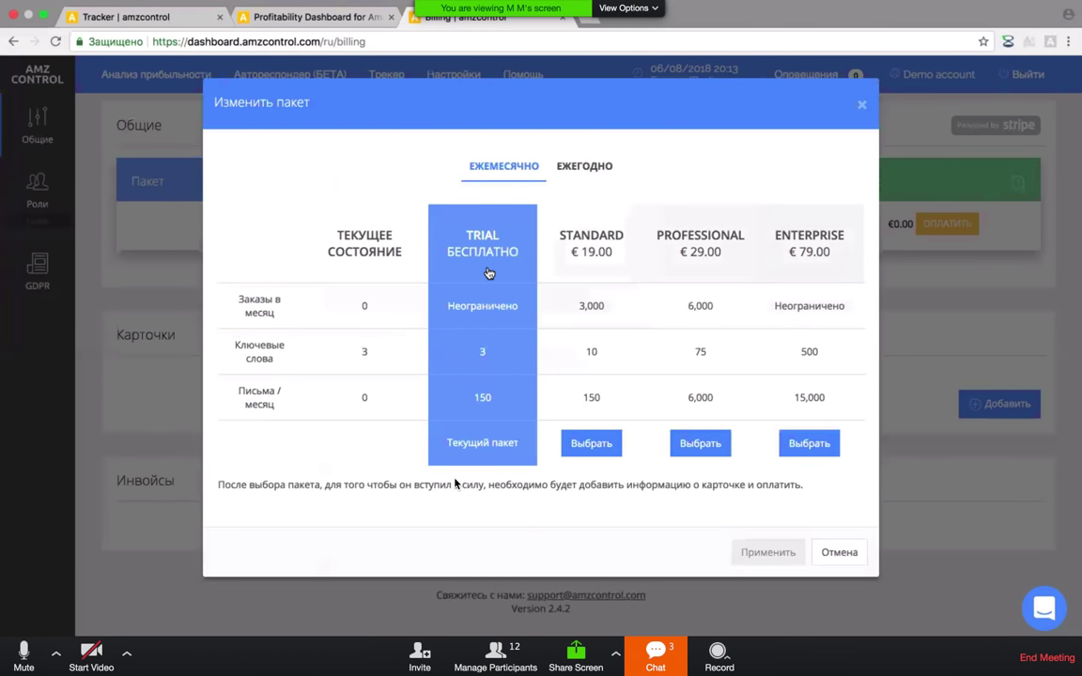
{"action": "left_click_drag", "start_coordinate": [442, 311], "coordinate": [519, 307]}
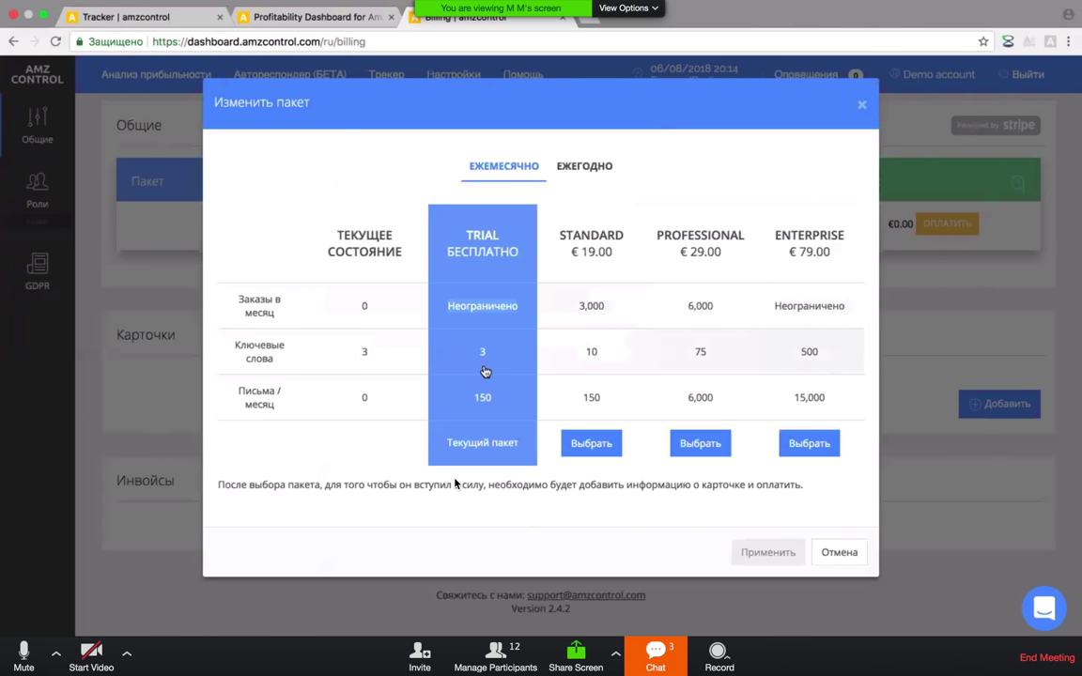
{"action": "left_click_drag", "start_coordinate": [472, 397], "coordinate": [489, 403]}
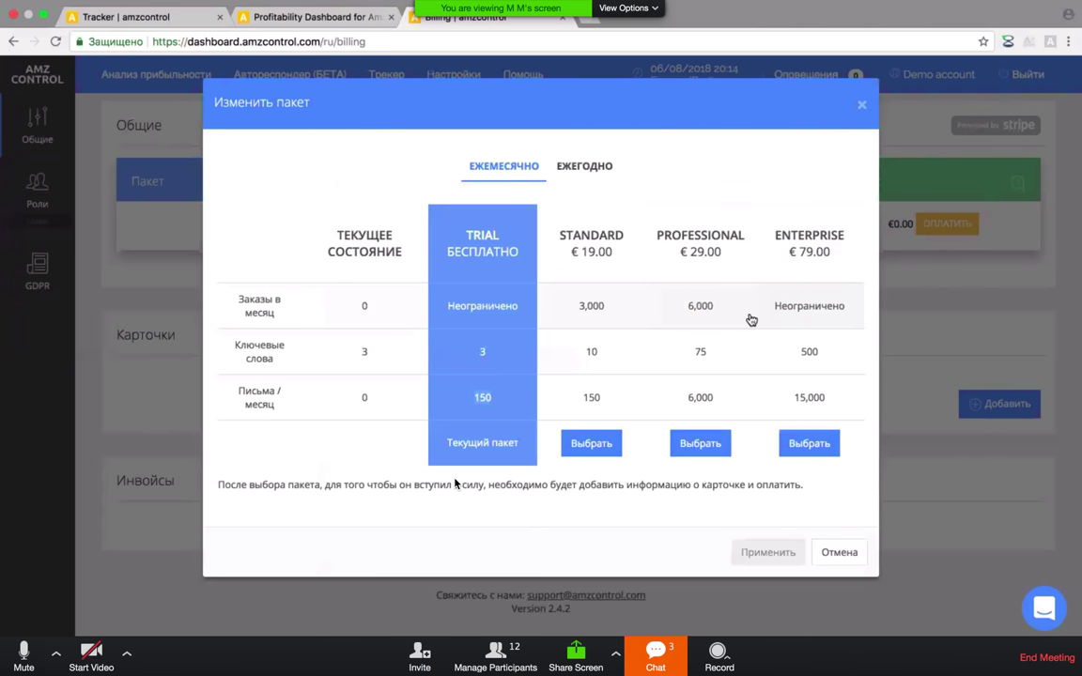
{"action": "left_click", "coordinate": [860, 105]}
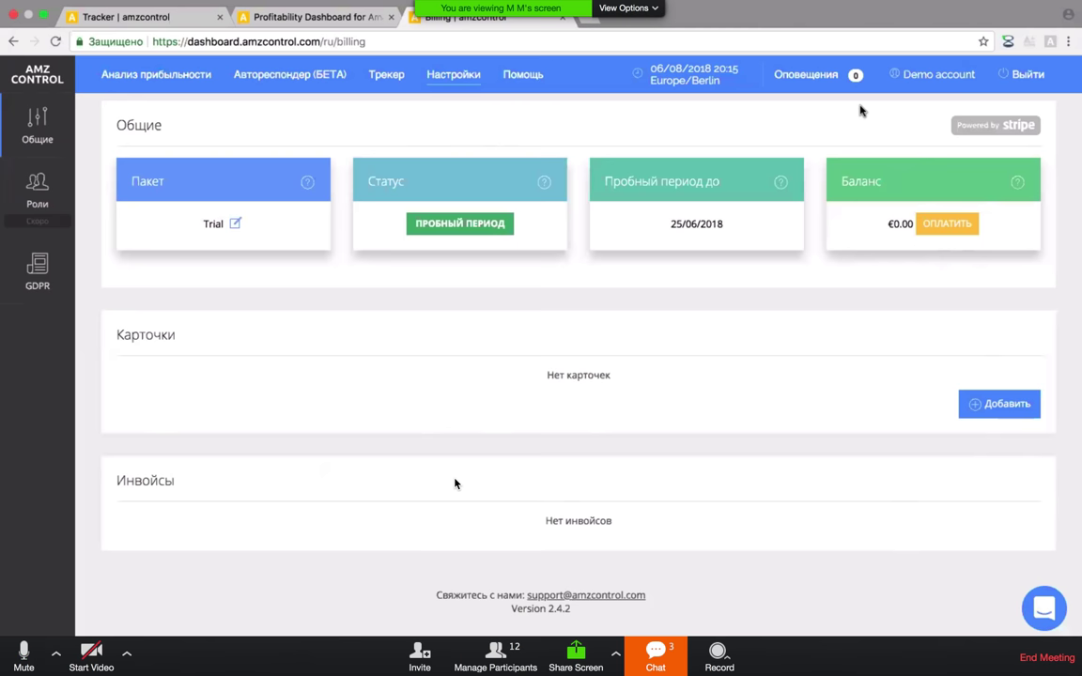
- View the monthly plans on the public pricing page and exit Zoom's full-screen view
{"action": "left_click", "coordinate": [341, 19]}
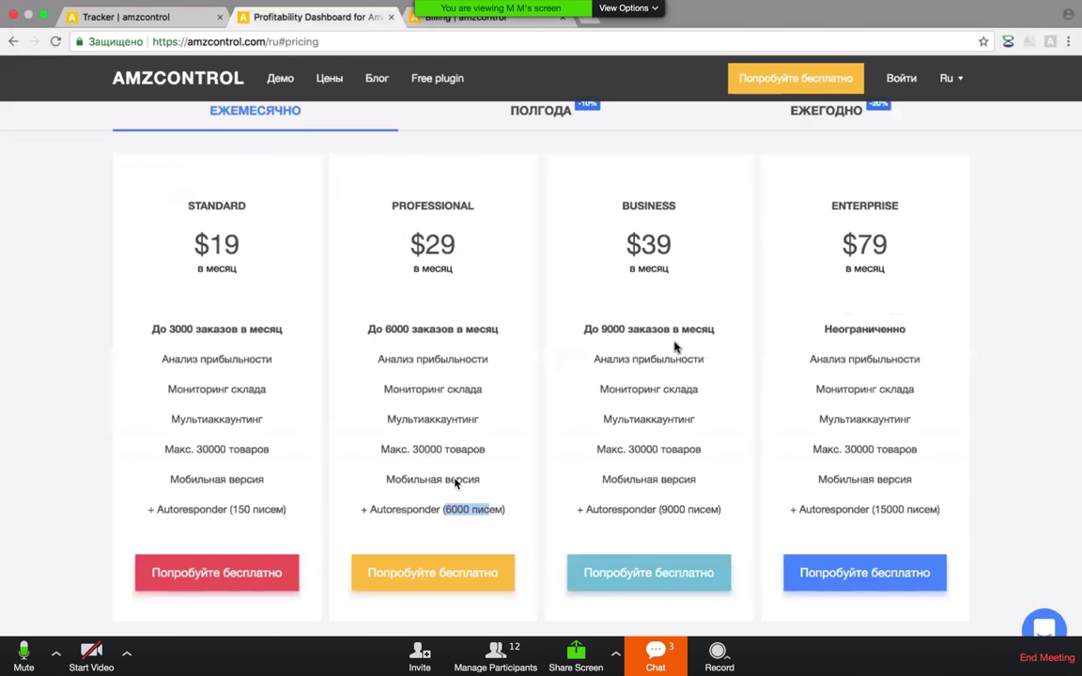
{"action": "left_click", "coordinate": [729, 305]}
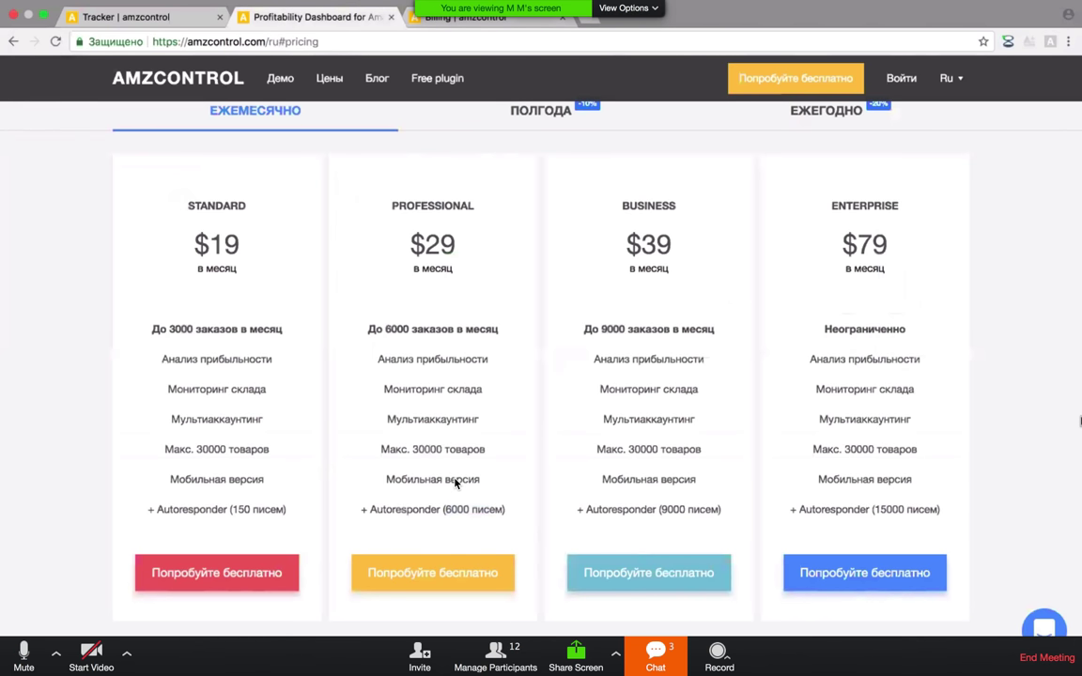
{"action": "scroll", "coordinate": [455, 482], "scroll_direction": "up", "scroll_amount": 1}
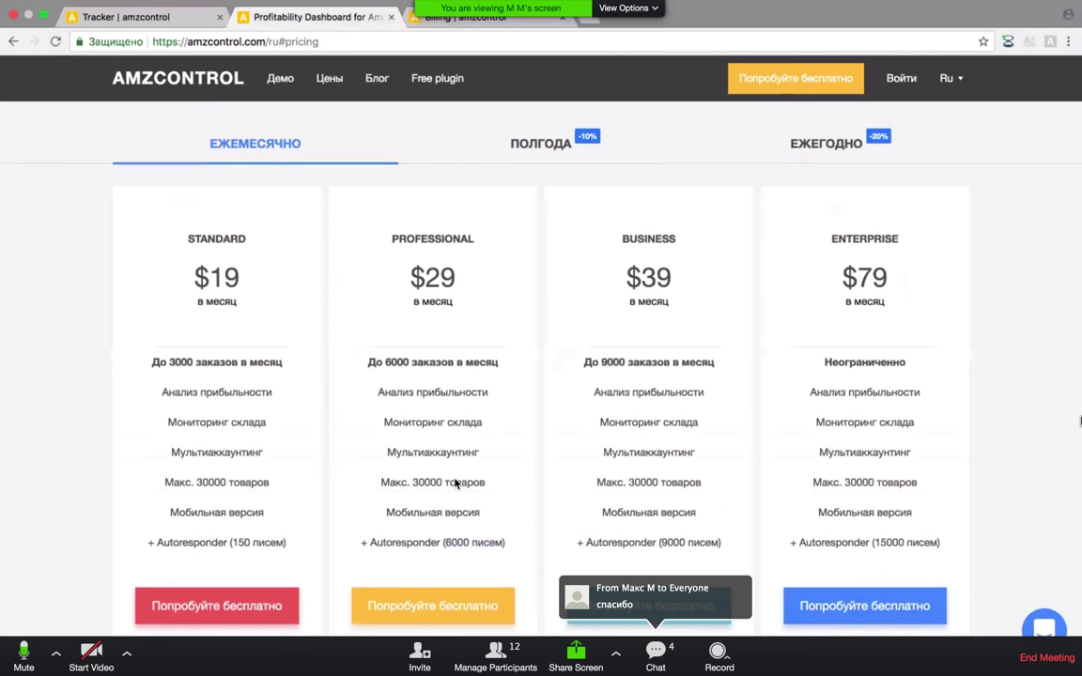
{"action": "key", "text": "Escape"}
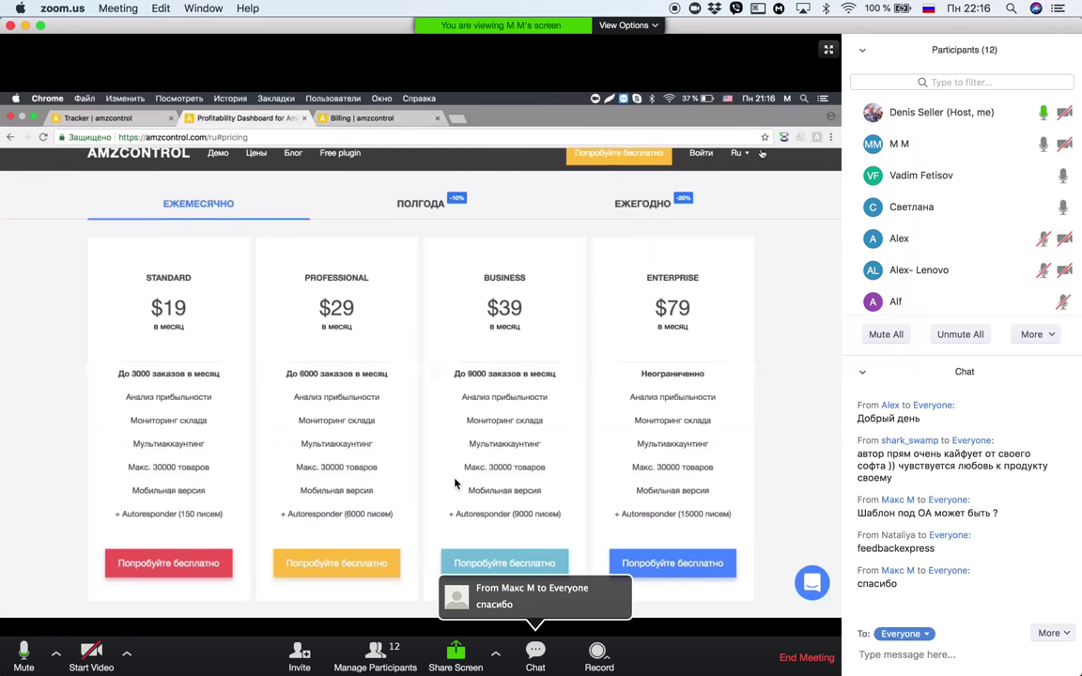